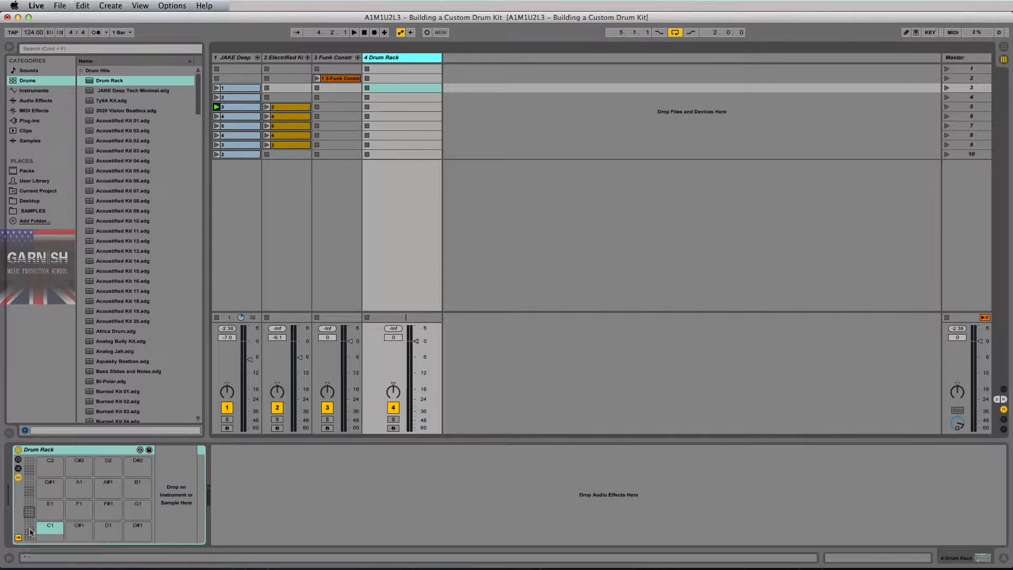
{"action": "left_click", "coordinate": [31, 501]}
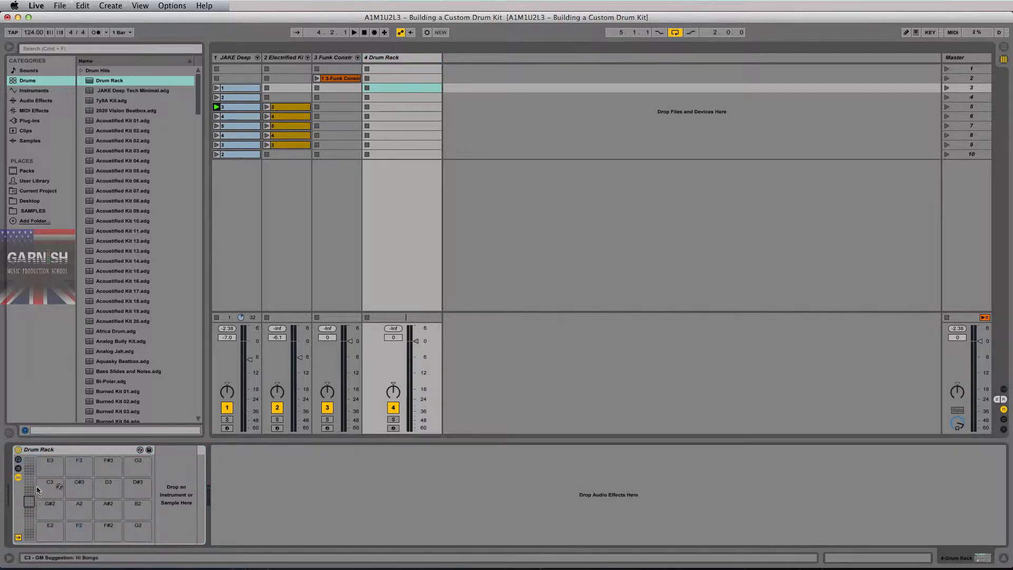
{"action": "left_click", "coordinate": [92, 453]}
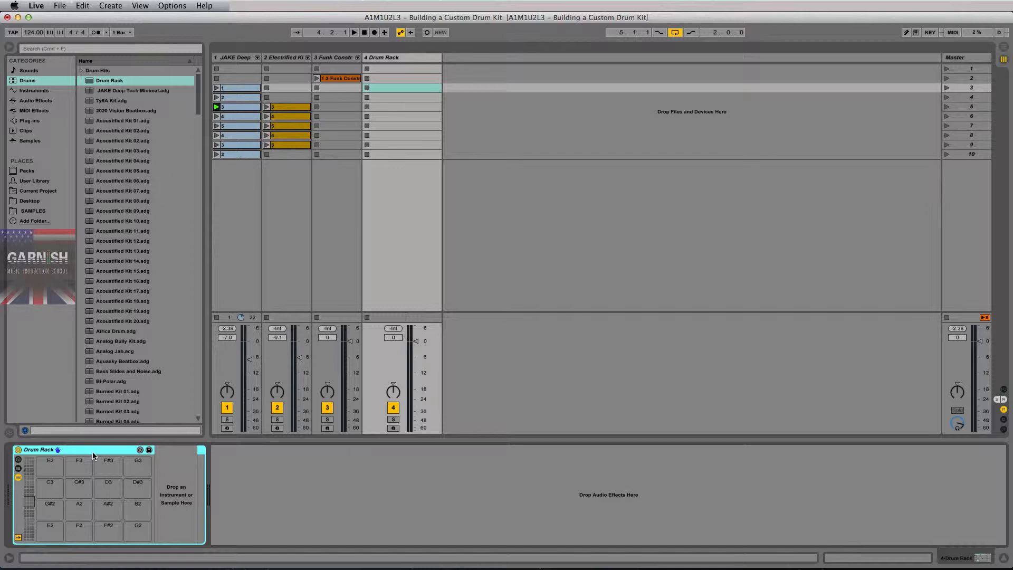
{"action": "left_click", "coordinate": [30, 504]}
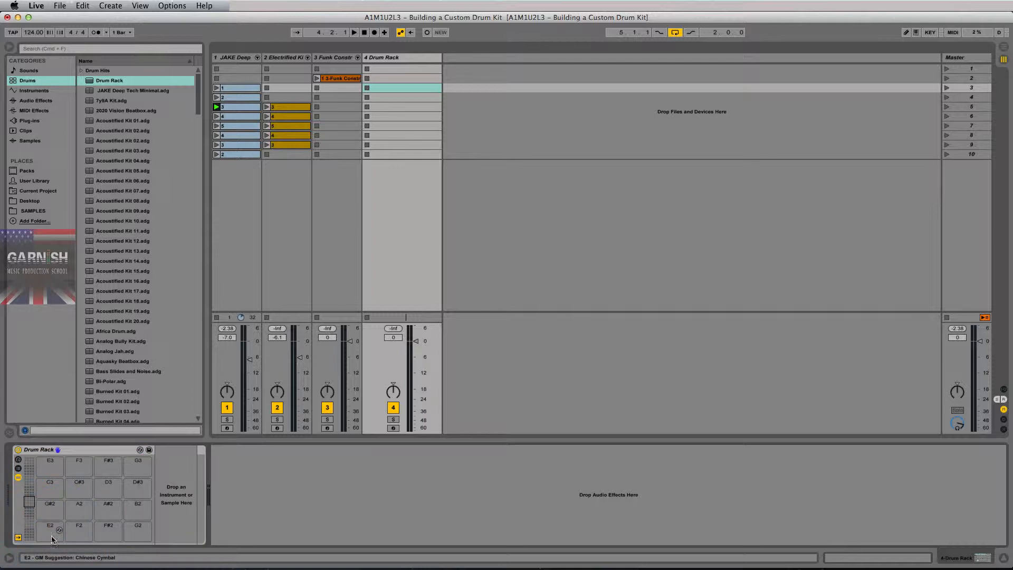
{"action": "left_click", "coordinate": [48, 535]}
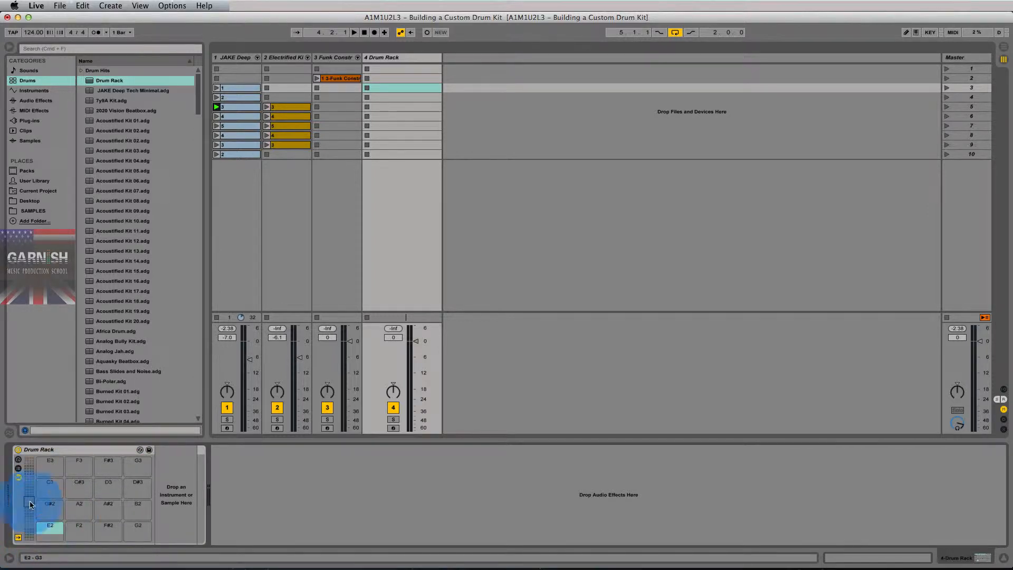
{"action": "left_click", "coordinate": [32, 504]}
{"action": "left_click", "coordinate": [30, 504]}
{"action": "mouse_move", "coordinate": [30, 505]}
{"action": "left_mouse_down"}
{"action": "mouse_move", "coordinate": [29, 491]}
{"action": "mouse_move", "coordinate": [29, 506]}
{"action": "left_mouse_up"}
{"action": "left_click", "coordinate": [44, 531]}
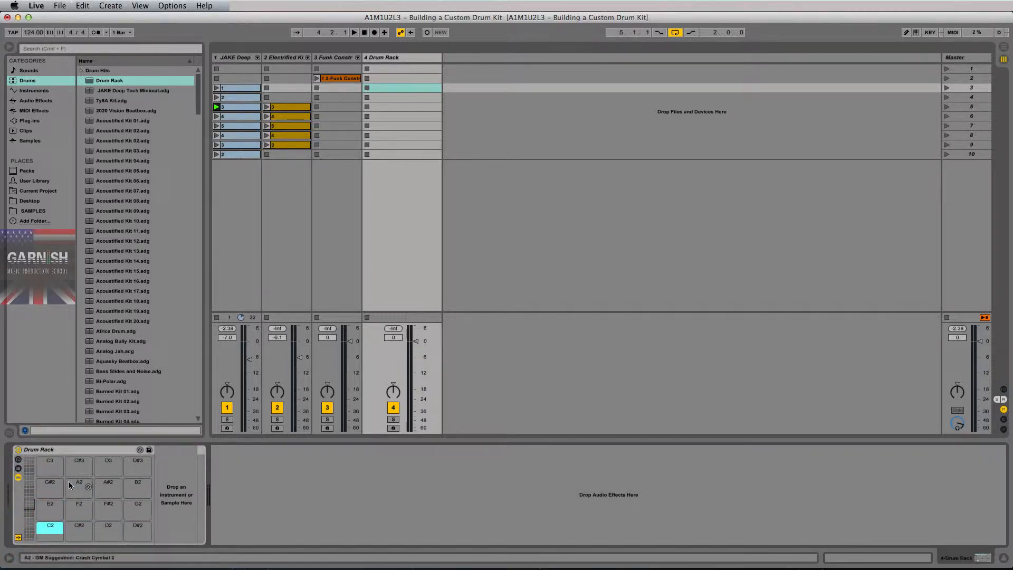
{"action": "left_click_drag", "start_coordinate": [30, 506], "coordinate": [29, 492]}
{"action": "left_click", "coordinate": [42, 516]}
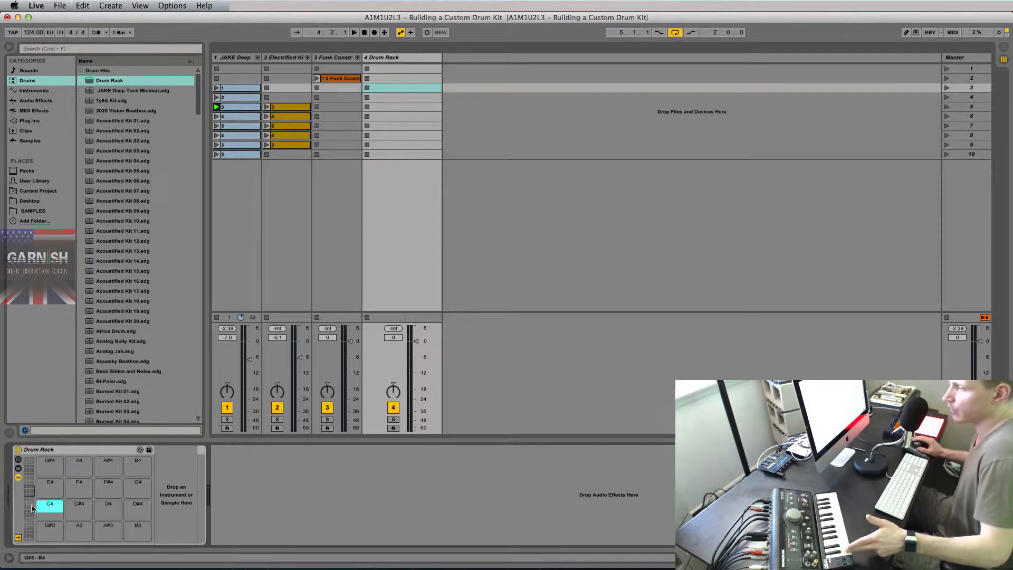
Arm track 4's Drum Rack for recording, browse its pad banks and select the device.
{"action": "left_click", "coordinate": [29, 503]}
{"action": "left_click", "coordinate": [394, 428]}
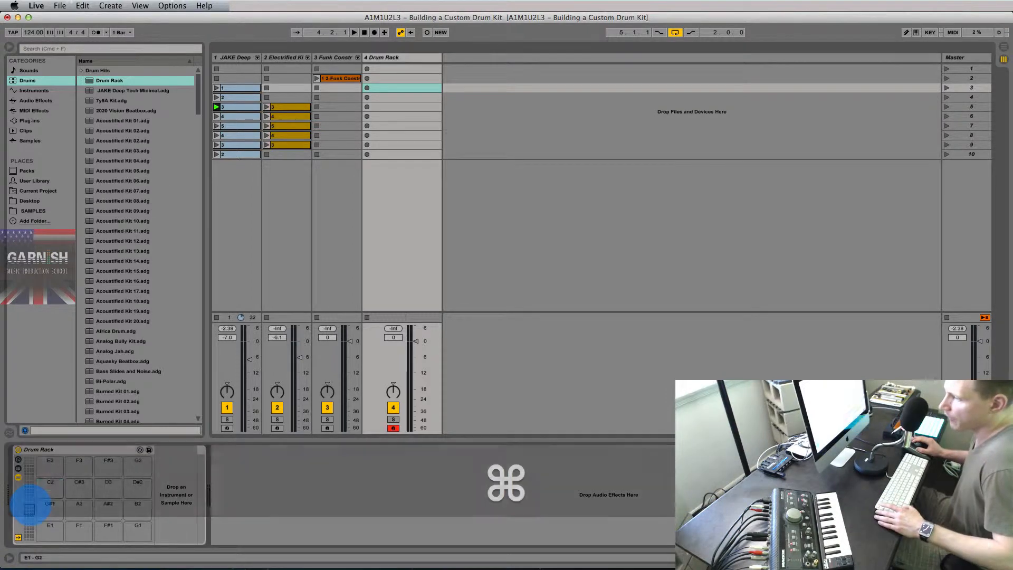
{"action": "left_click_drag", "start_coordinate": [29, 502], "coordinate": [29, 505]}
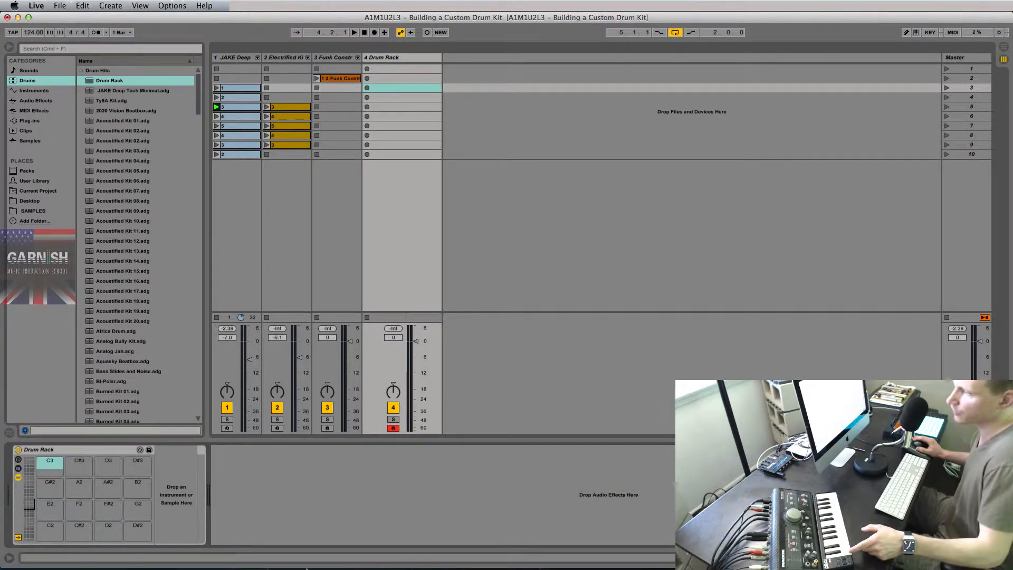
{"action": "mouse_move", "coordinate": [305, 566]}
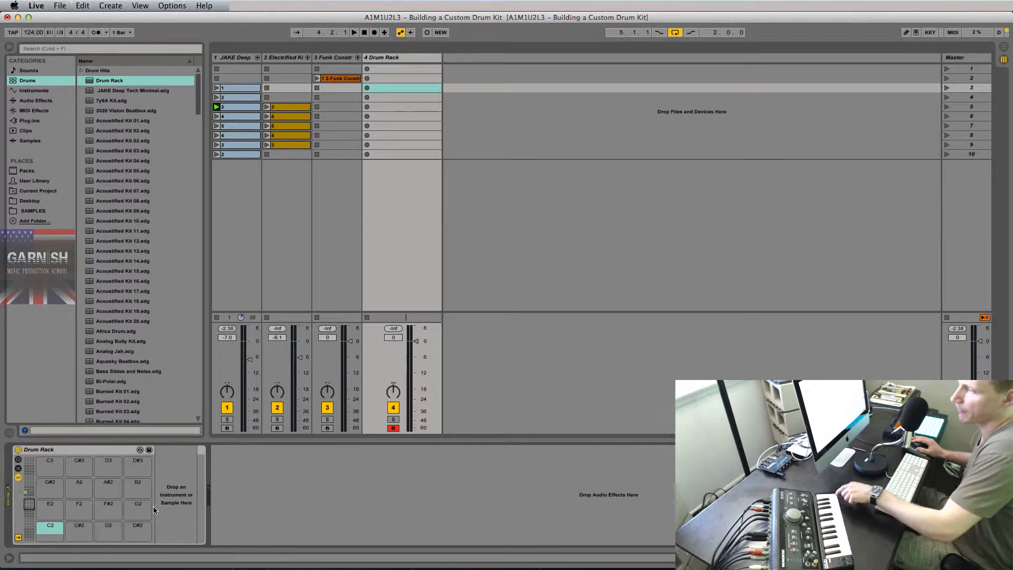
{"action": "left_click_drag", "start_coordinate": [23, 499], "coordinate": [27, 491]}
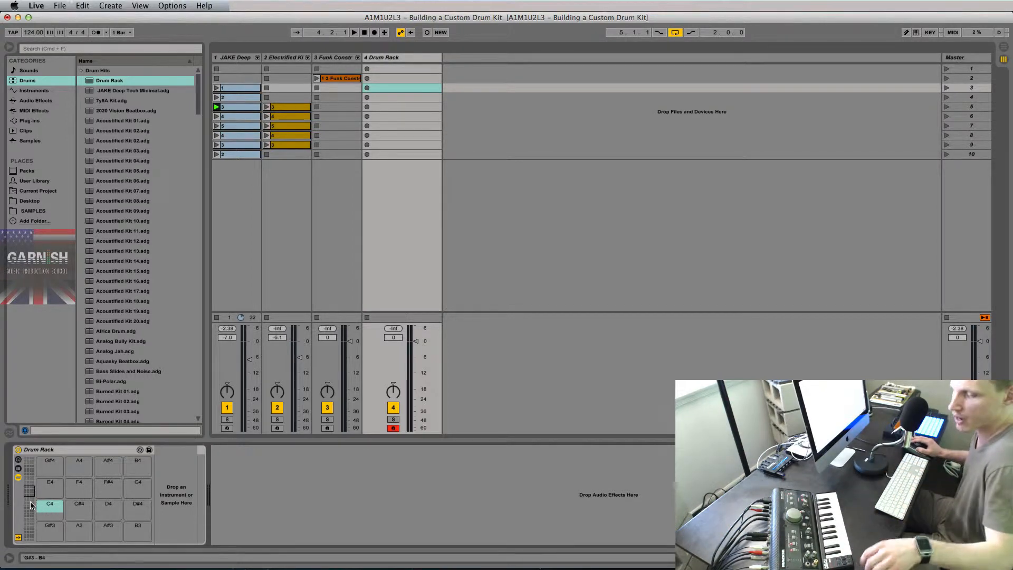
{"action": "mouse_move", "coordinate": [28, 506]}
{"action": "left_mouse_down"}
{"action": "mouse_move", "coordinate": [29, 538]}
{"action": "mouse_move", "coordinate": [29, 491]}
{"action": "left_mouse_up"}
{"action": "left_click", "coordinate": [94, 456]}
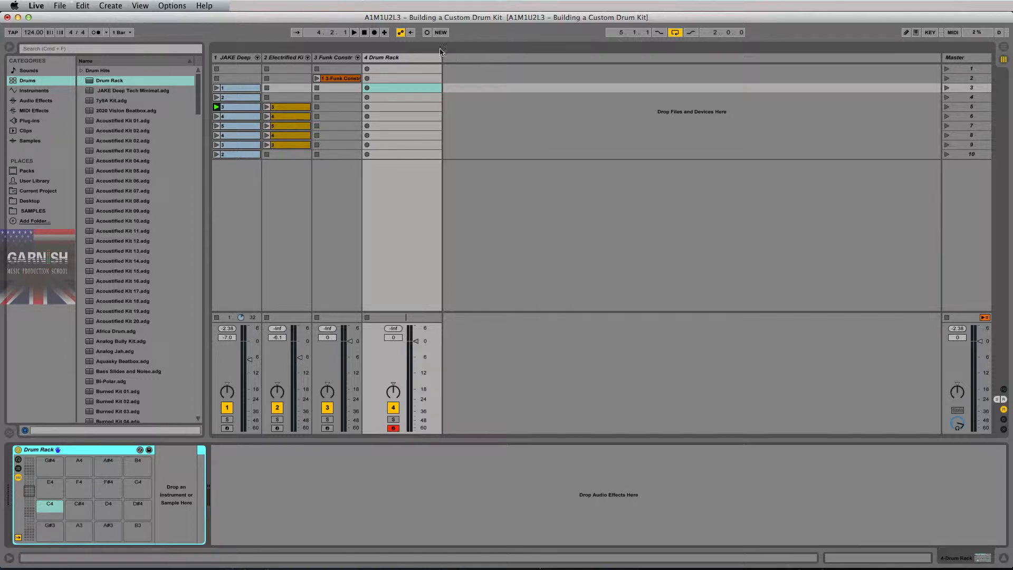
Select the Drum Rack track and open the SAMPLES collection in the browser.
{"action": "left_click", "coordinate": [418, 57]}
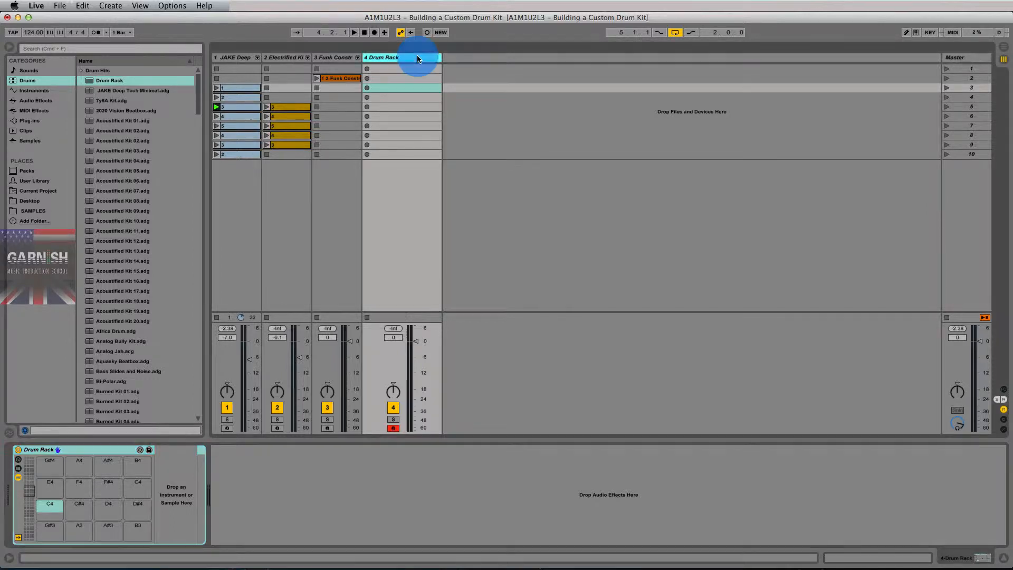
{"action": "left_click", "coordinate": [32, 212]}
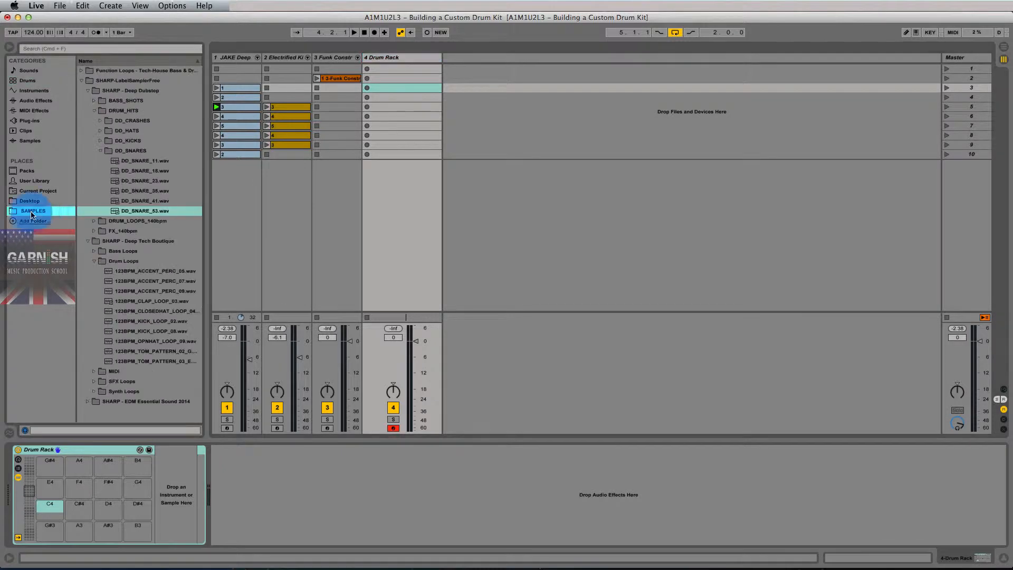
{"action": "key", "text": "super"}
{"action": "left_click", "coordinate": [81, 80]}
{"action": "left_click", "coordinate": [82, 81]}
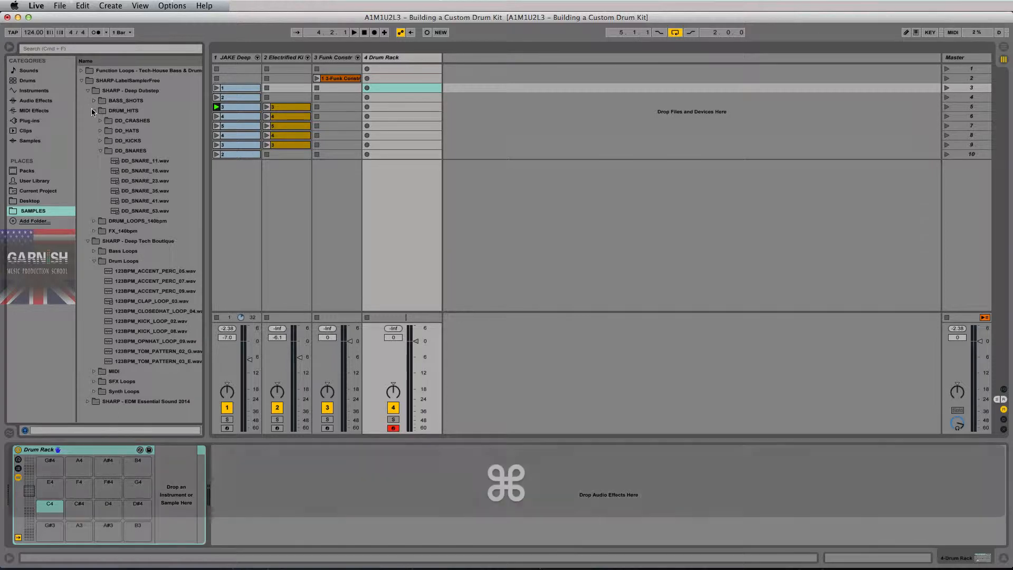
Open DRUM_HITS > DD_KICKS, preview the kicks and select all four DD_KICK files.
{"action": "left_click", "coordinate": [93, 110], "text": "super"}
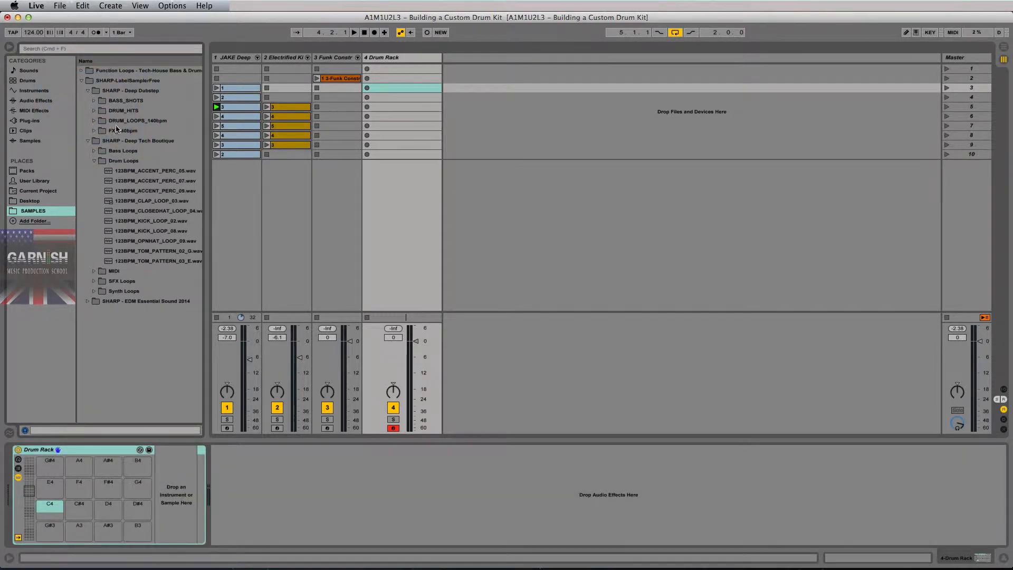
{"action": "left_click", "coordinate": [93, 111], "text": "super"}
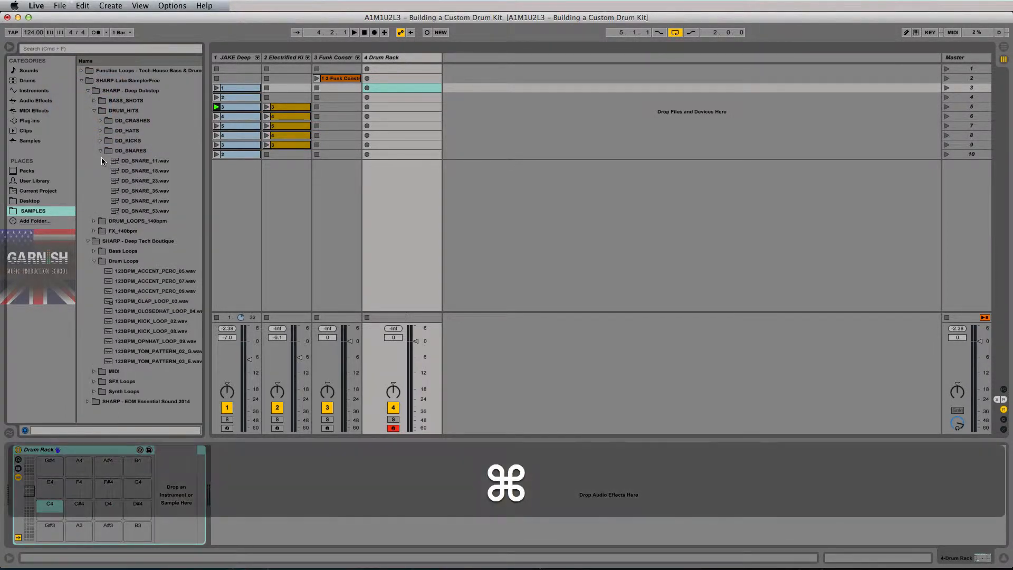
{"action": "left_click", "coordinate": [100, 151], "text": "super"}
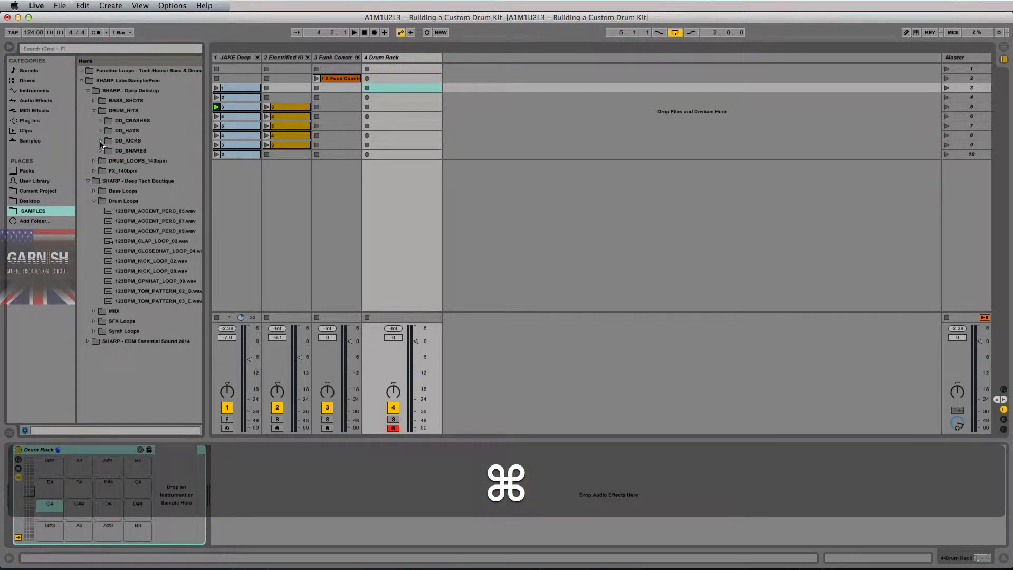
{"action": "left_click", "coordinate": [100, 141], "text": "super"}
{"action": "left_click", "coordinate": [138, 153]}
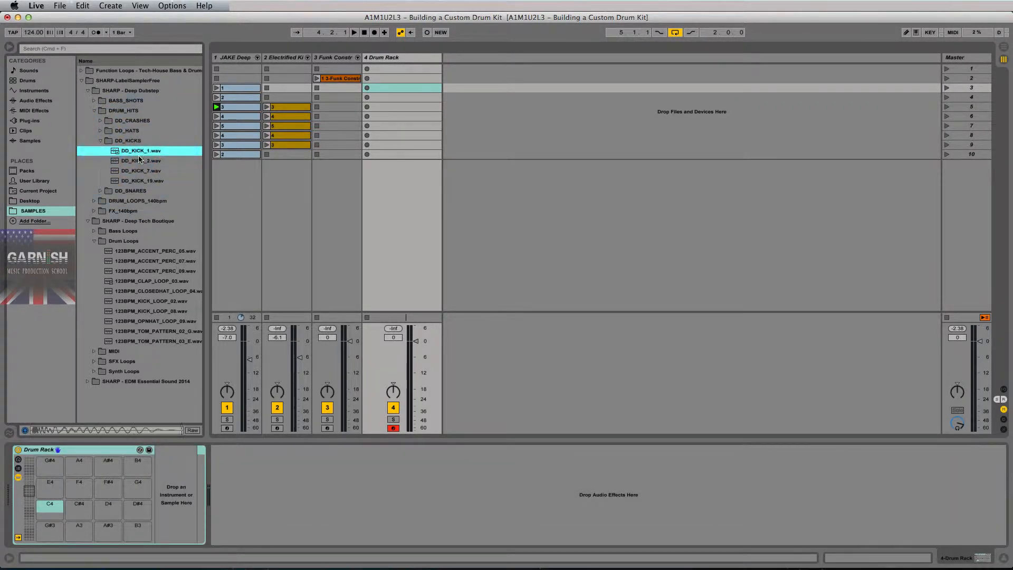
{"action": "key", "text": "Down"}
{"action": "key", "text": "Down"}
{"action": "key", "text": "Down"}
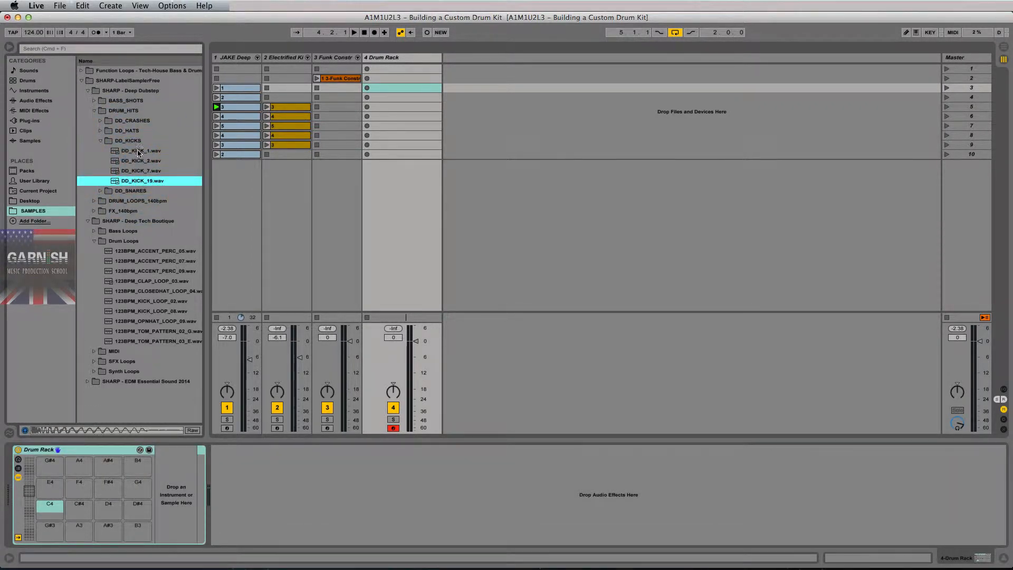
{"action": "left_click", "coordinate": [140, 152], "text": "shift"}
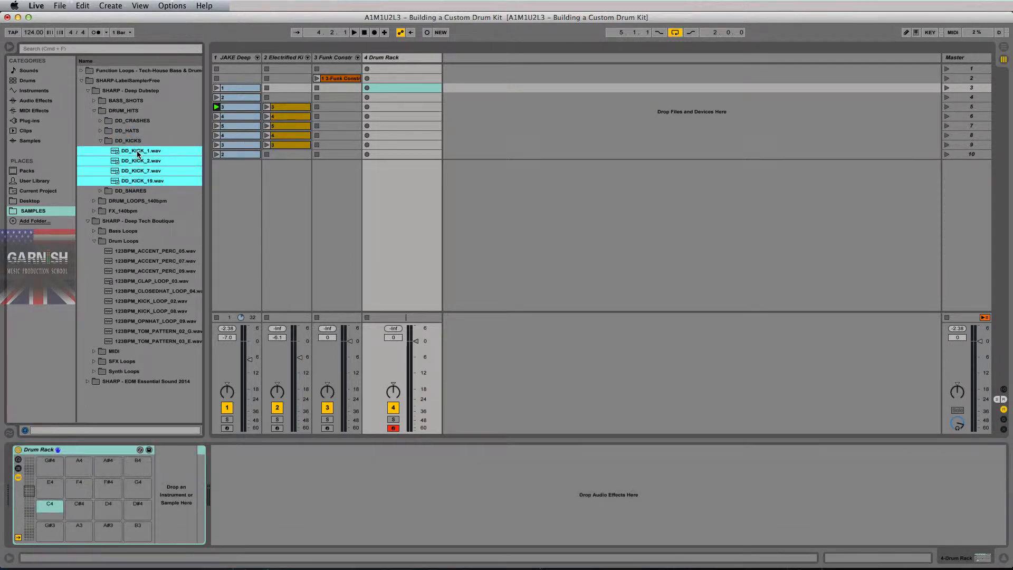
Drop the four DD_KICK samples onto Drum Rack pads C2 to D#2.
{"action": "left_click_drag", "start_coordinate": [138, 152], "coordinate": [81, 509]}
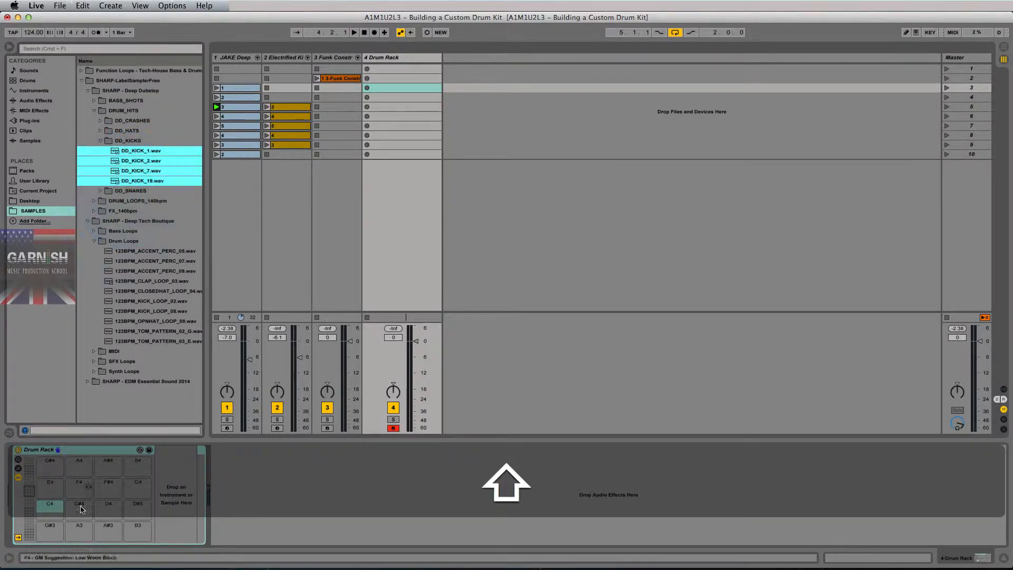
{"action": "left_click_drag", "start_coordinate": [30, 489], "coordinate": [29, 504]}
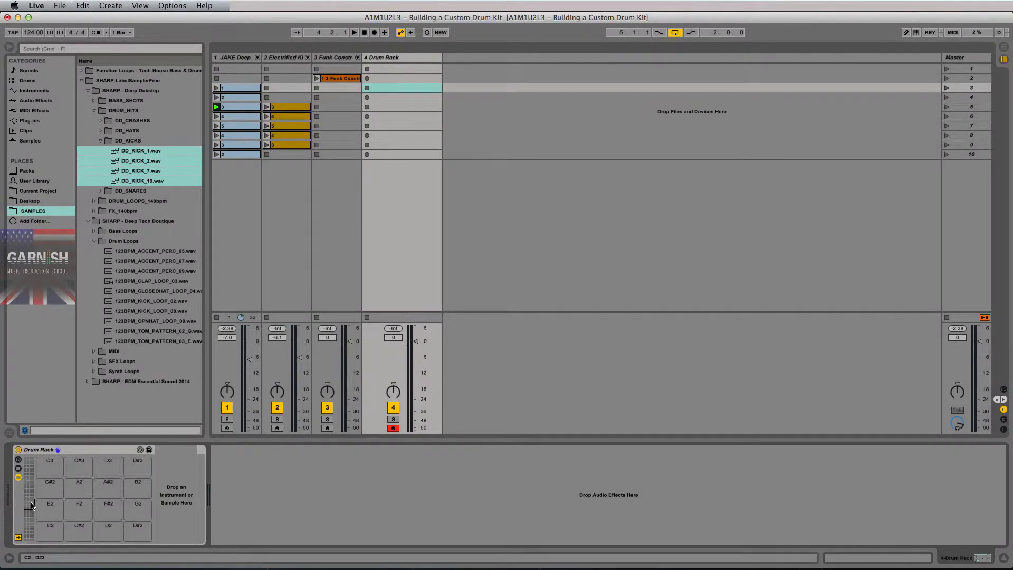
{"action": "left_click", "coordinate": [42, 531]}
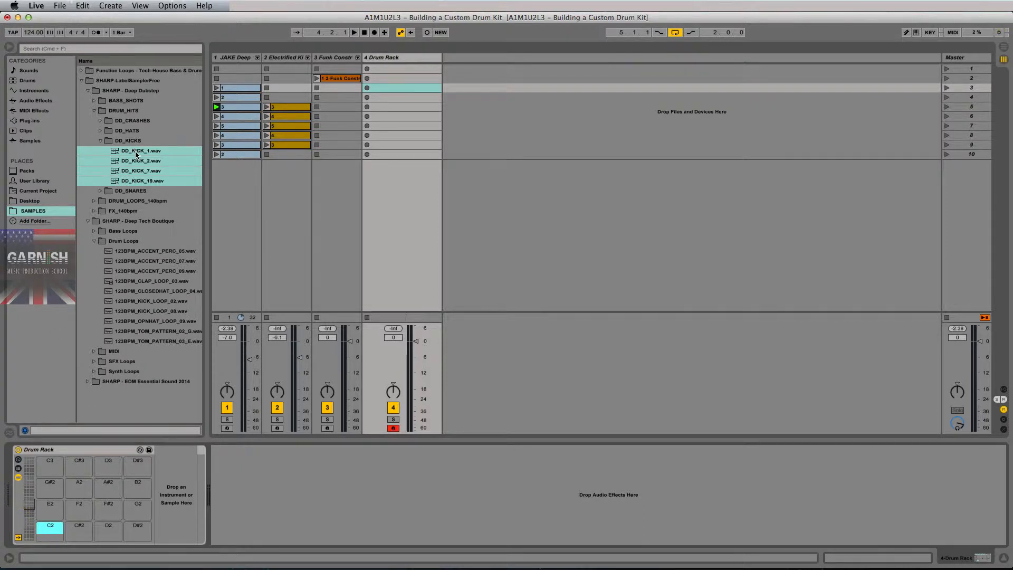
{"action": "left_click_drag", "start_coordinate": [137, 154], "coordinate": [47, 524]}
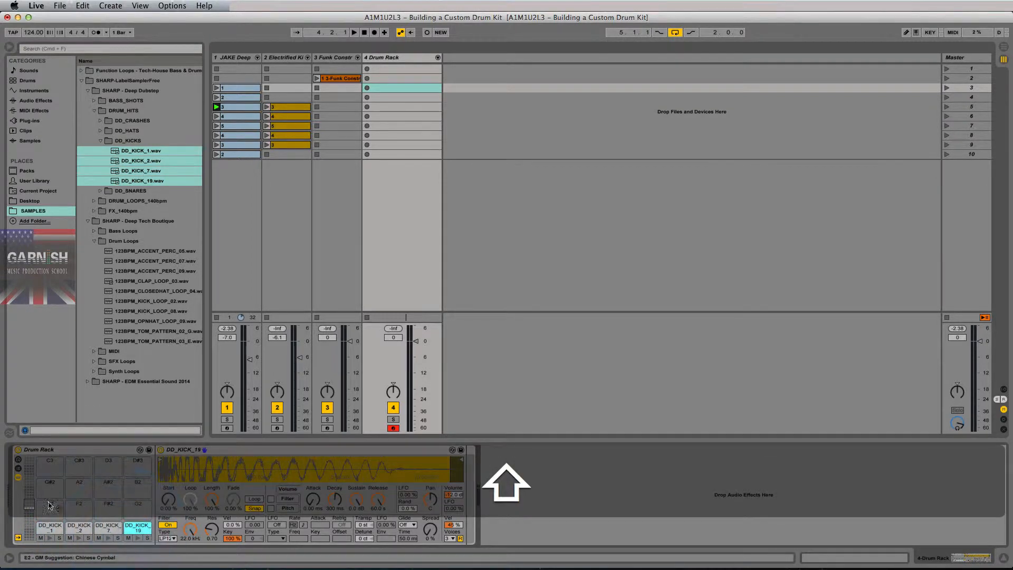
Select pads E2, G#2, B2, C3 and D#3 in turn to check them.
{"action": "left_click", "coordinate": [50, 505]}
{"action": "left_click", "coordinate": [50, 485]}
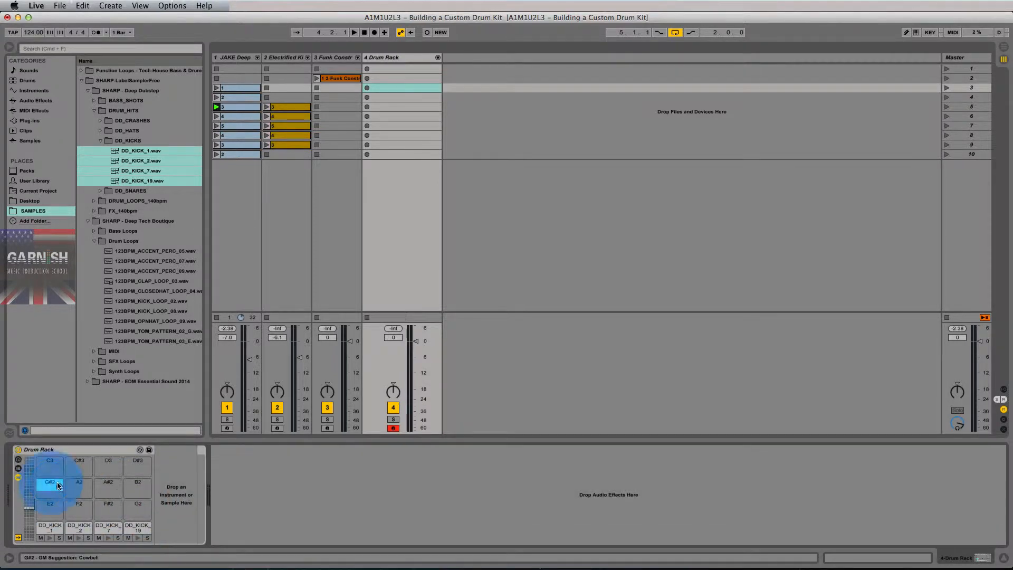
{"action": "left_click", "coordinate": [133, 486]}
{"action": "left_click", "coordinate": [46, 461]}
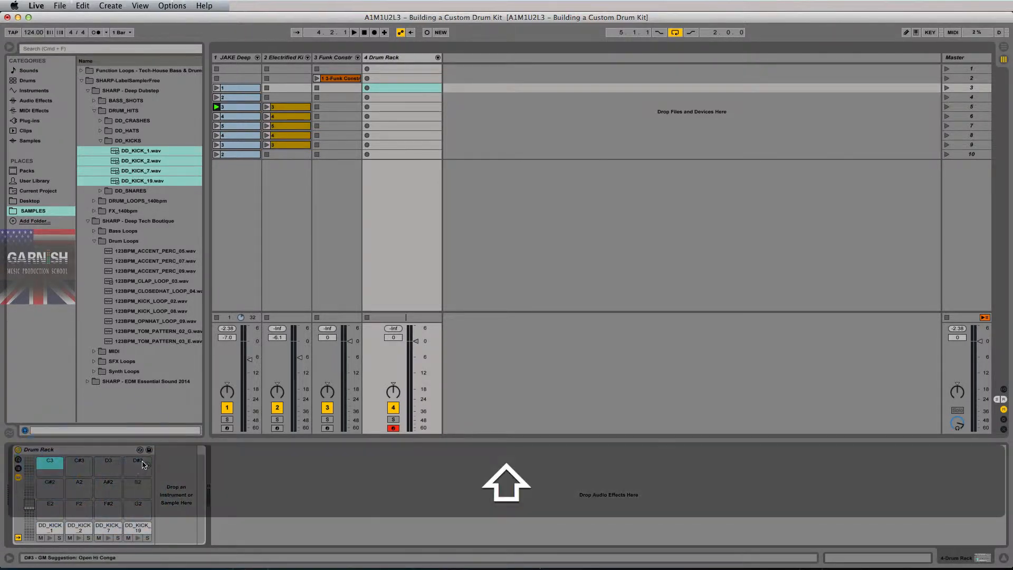
{"action": "left_click", "coordinate": [131, 463]}
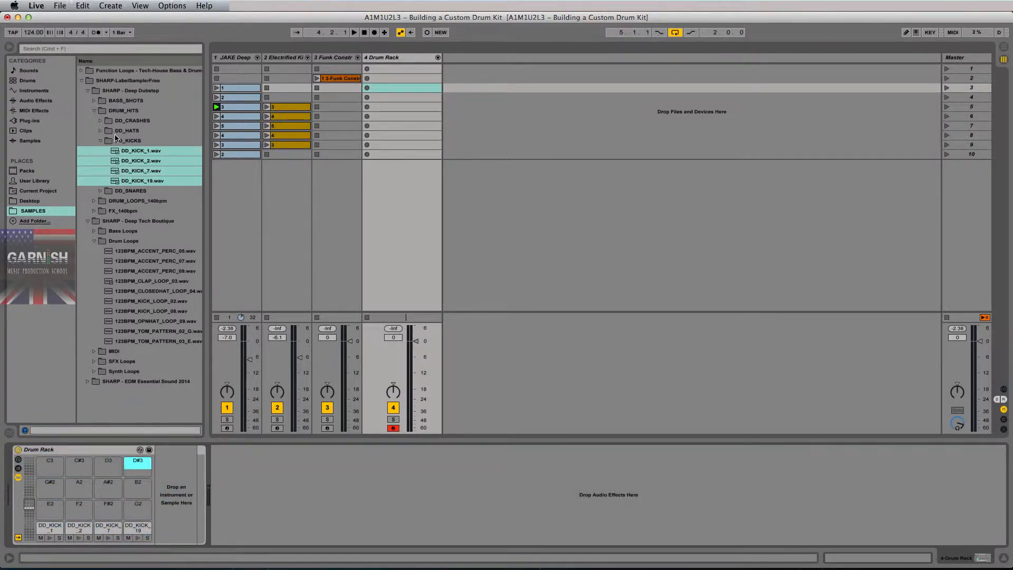
Collapse DD_KICKS and preview the DD_SNARES samples, including DD_SNARE_35, 41 and 53.
{"action": "key", "text": "super"}
{"action": "left_click", "coordinate": [100, 141]}
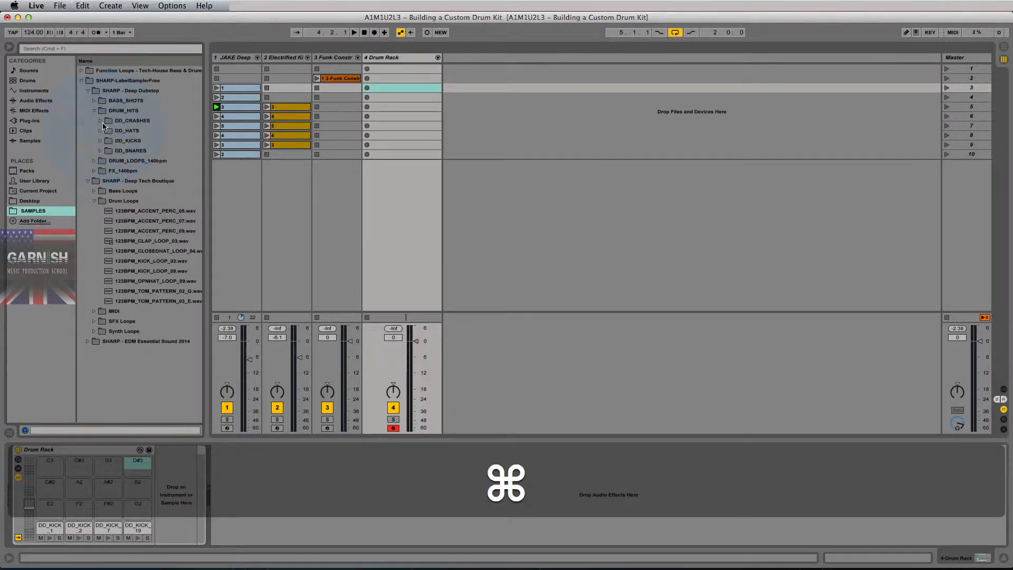
{"action": "key", "text": "super"}
{"action": "left_click", "coordinate": [101, 151]}
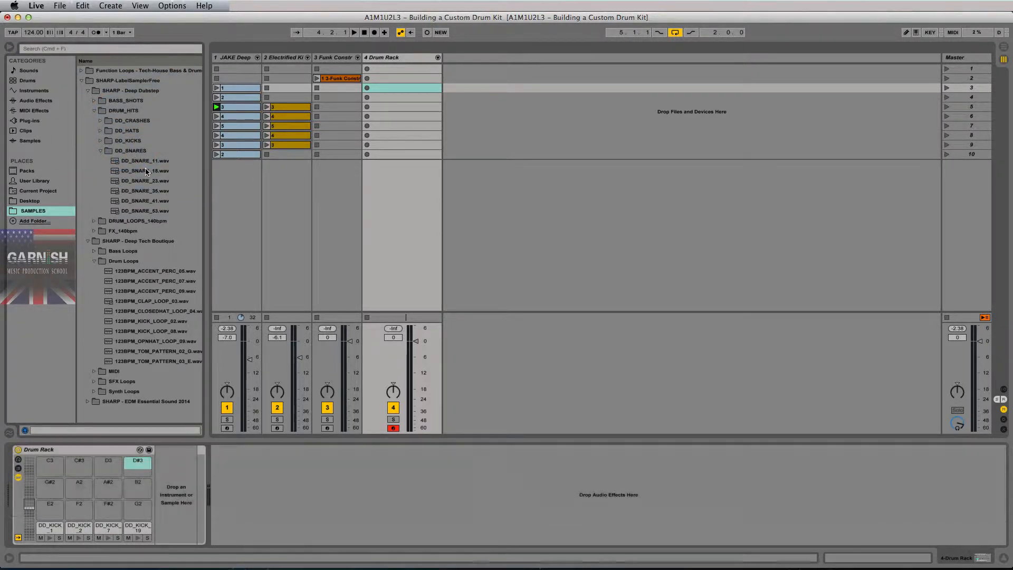
{"action": "left_click", "coordinate": [142, 161]}
{"action": "left_click", "coordinate": [141, 170]}
{"action": "left_click", "coordinate": [141, 181]}
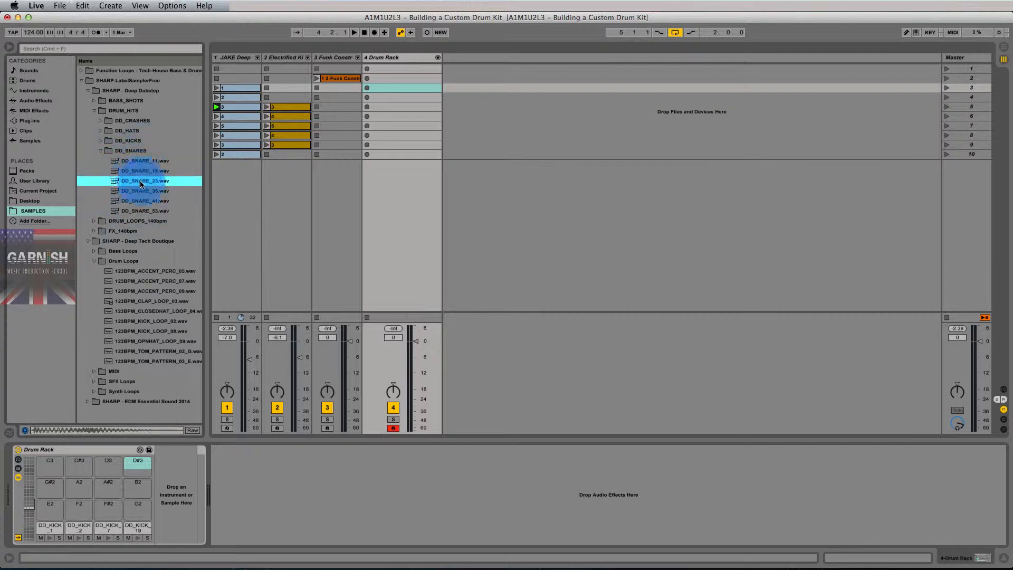
{"action": "left_click", "coordinate": [140, 190]}
{"action": "left_click", "coordinate": [141, 200]}
{"action": "left_click", "coordinate": [141, 211]}
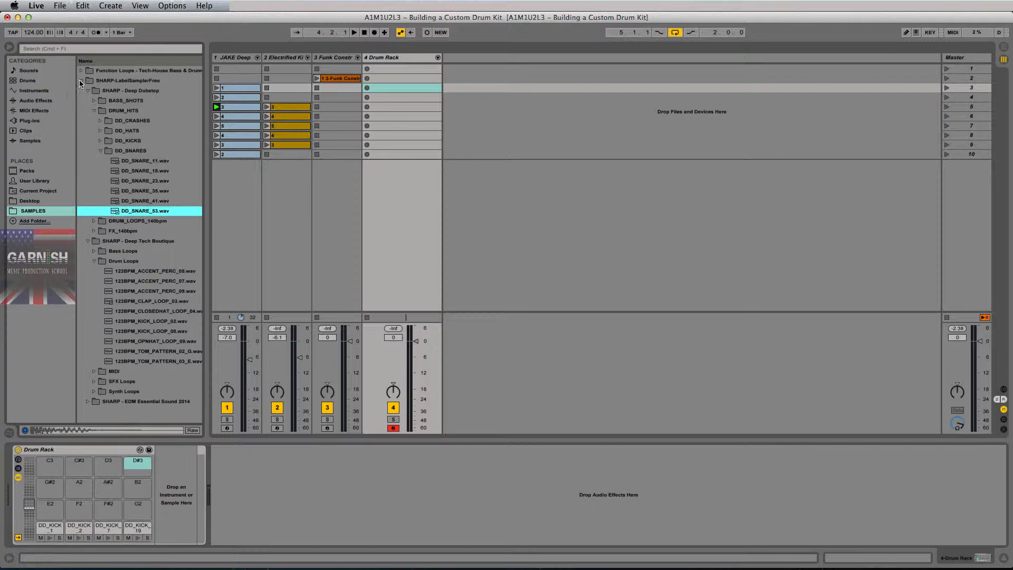
Collapse Function Loops and show the whole Samples category.
{"action": "key", "text": "super"}
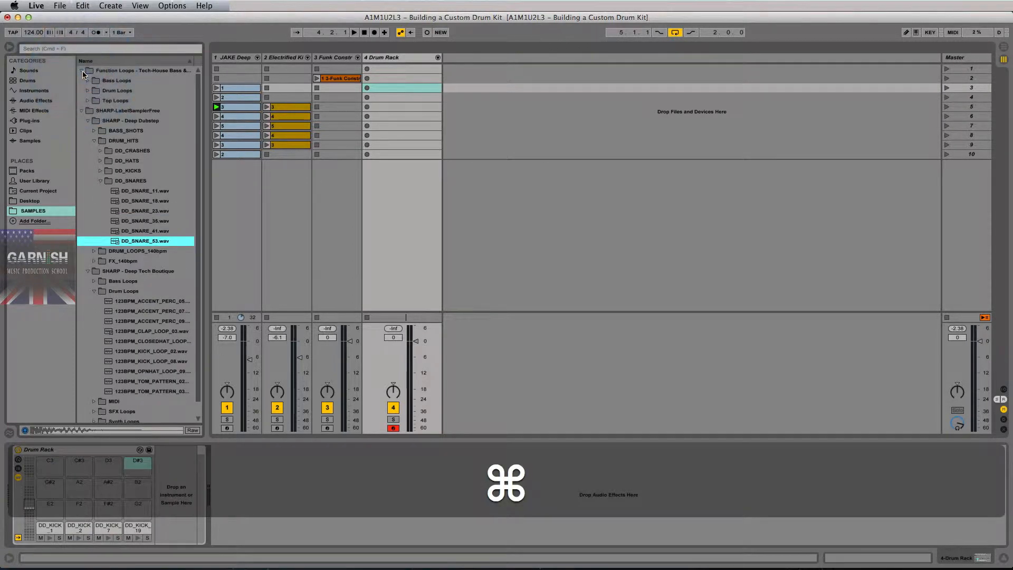
{"action": "left_click", "coordinate": [82, 70]}
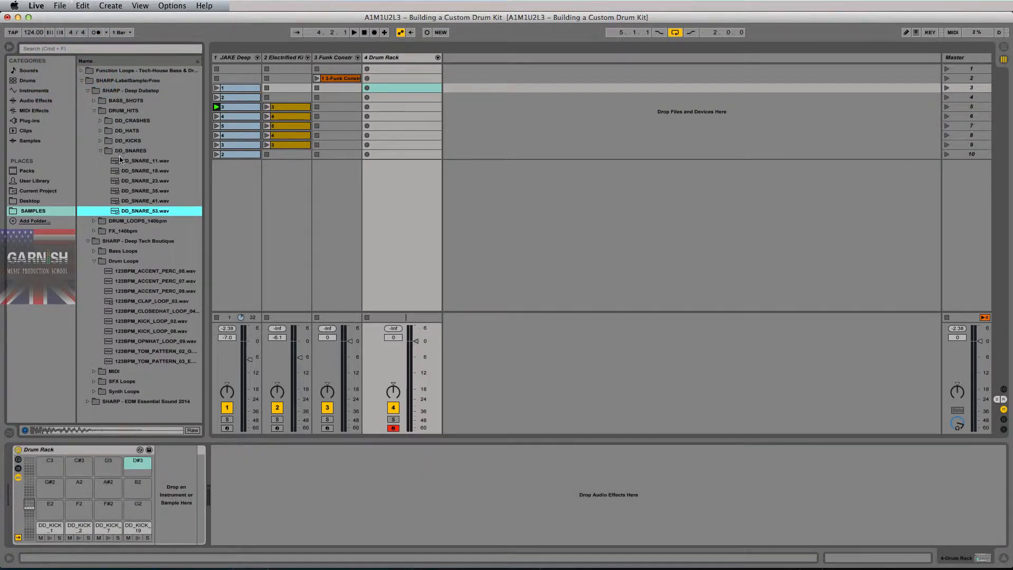
{"action": "left_click", "coordinate": [24, 140]}
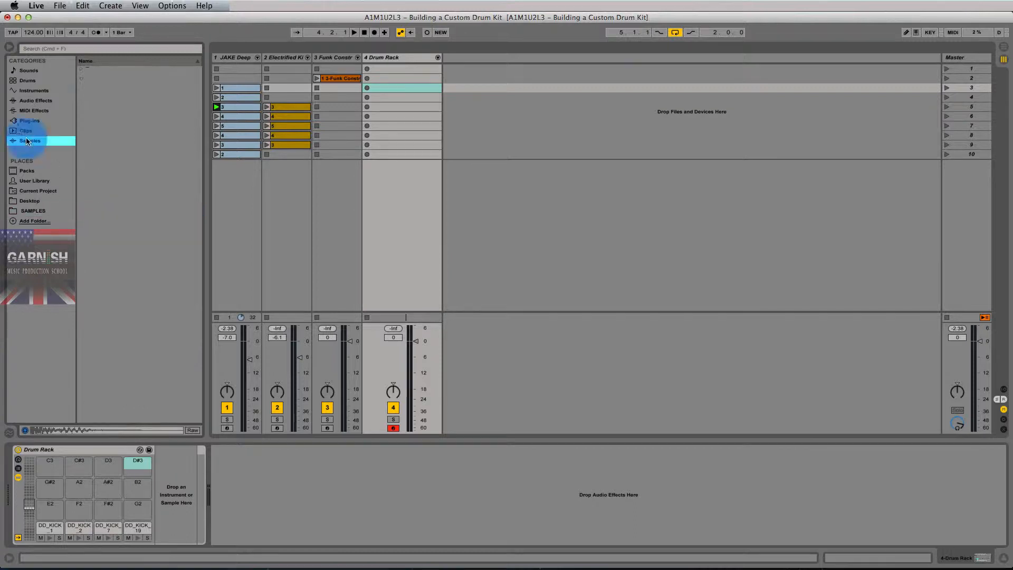
Search for 'clap' and load Clap Acoustified 01 1 onto pad E2.
{"action": "left_click", "coordinate": [86, 50]}
{"action": "type", "text": "clap"}
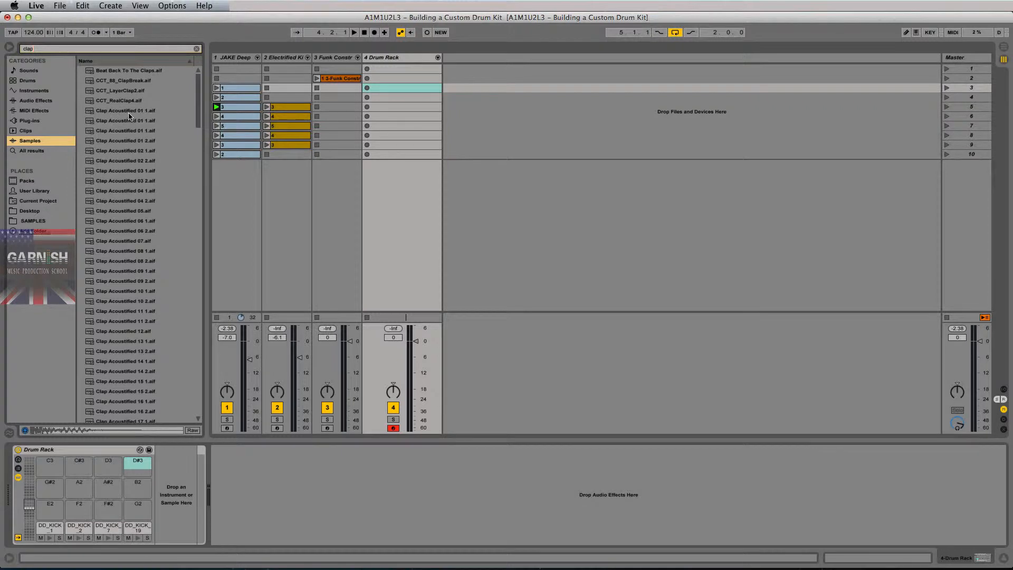
{"action": "left_click", "coordinate": [128, 113]}
{"action": "left_click_drag", "start_coordinate": [126, 115], "coordinate": [51, 508]}
Compare the CCT claps and load CCT_RealClap4 onto pad G2.
{"action": "left_click", "coordinate": [116, 90]}
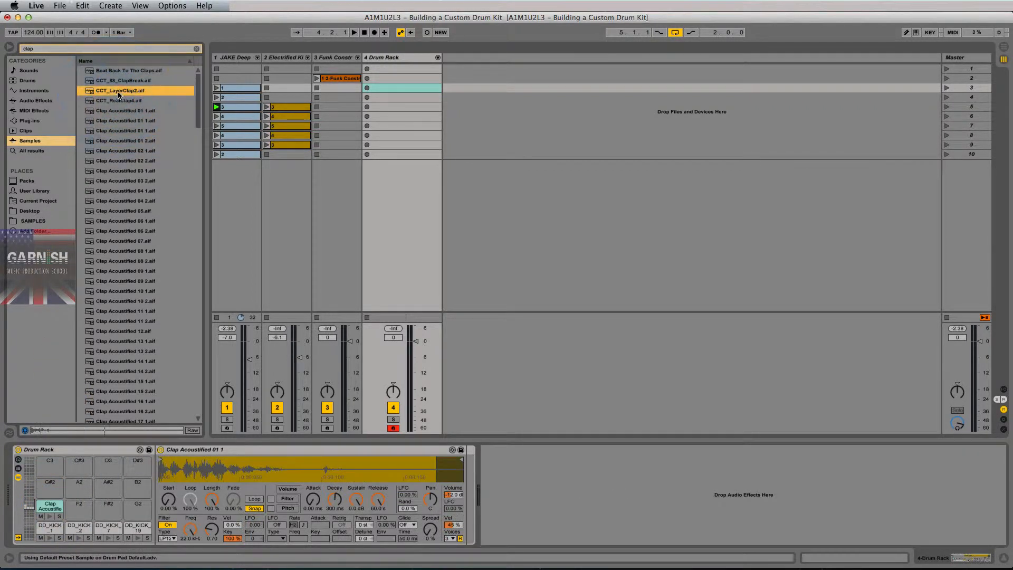
{"action": "left_click", "coordinate": [117, 99]}
{"action": "left_click", "coordinate": [125, 81]}
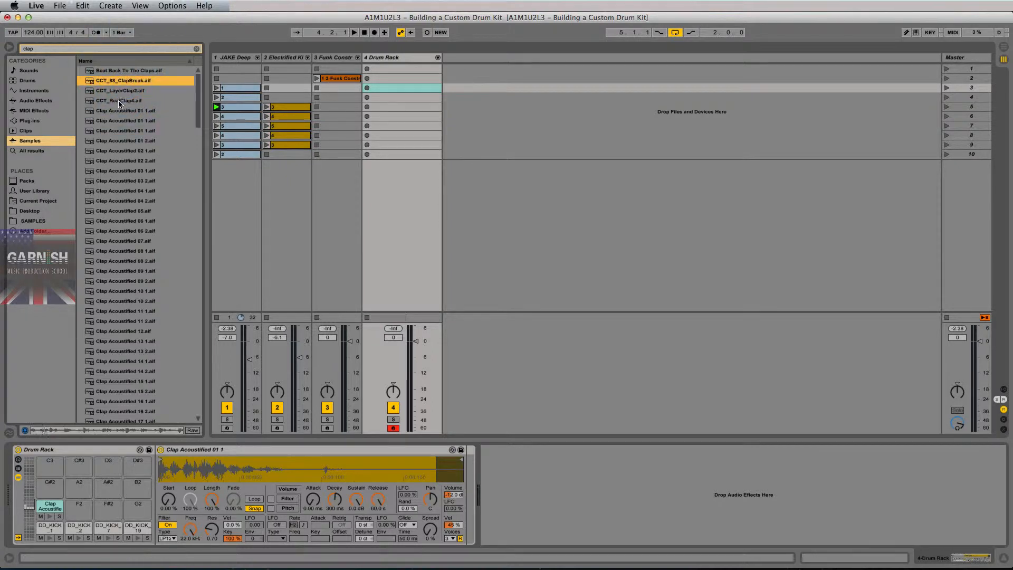
{"action": "left_click", "coordinate": [125, 100]}
{"action": "left_click_drag", "start_coordinate": [113, 103], "coordinate": [133, 508]}
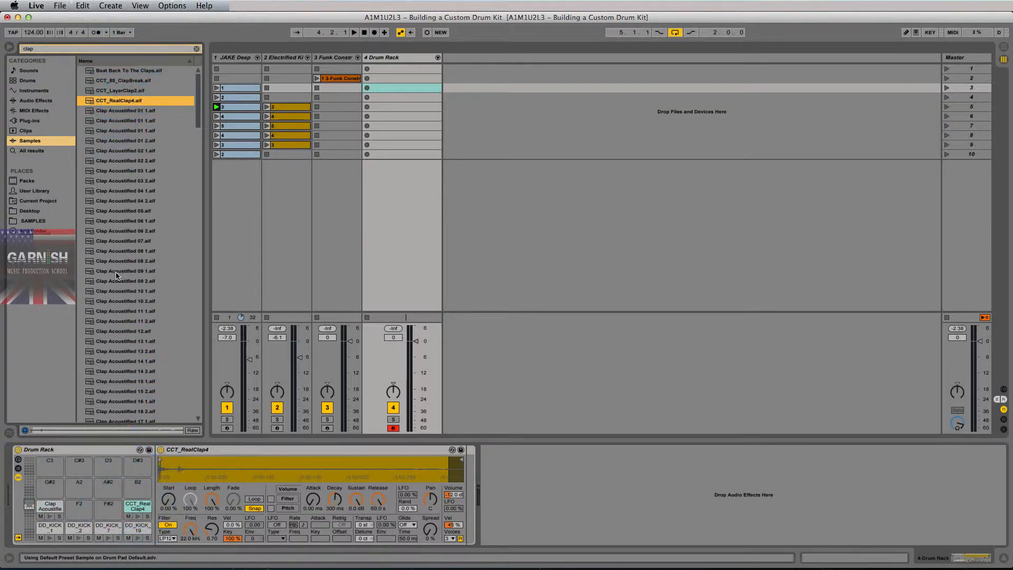
Audition the kick pads and both new clap pads.
{"action": "scroll", "coordinate": [116, 275], "scroll_direction": "down", "scroll_amount": 2}
{"action": "left_click", "coordinate": [40, 528]}
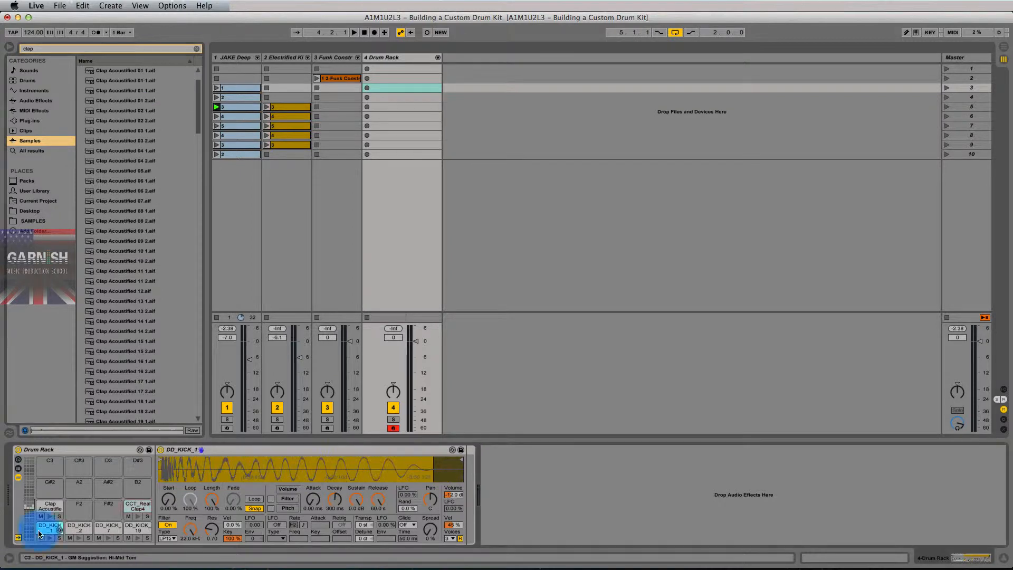
{"action": "left_click", "coordinate": [130, 526], "text": "shift"}
{"action": "left_click", "coordinate": [50, 505]}
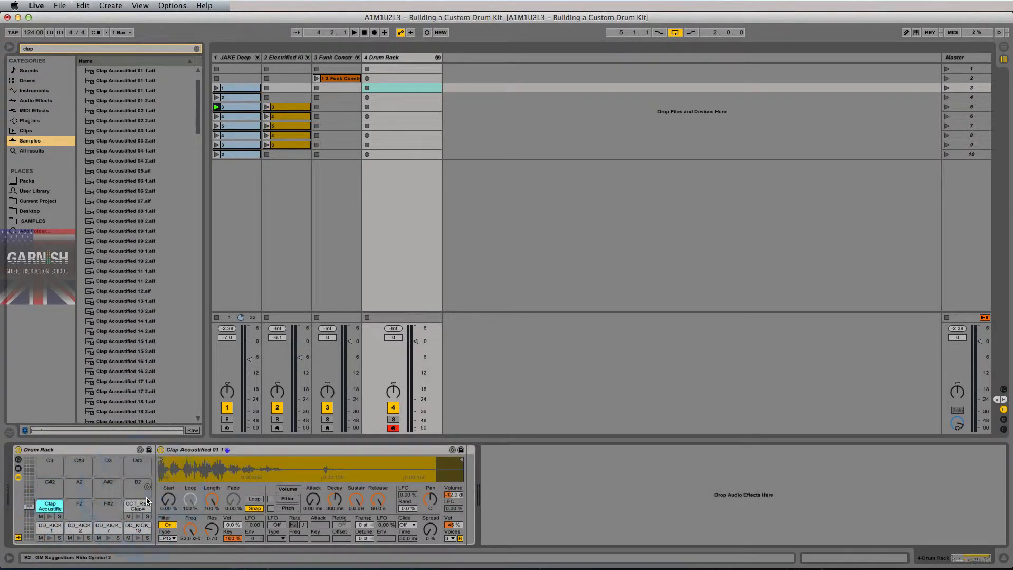
{"action": "left_click", "coordinate": [133, 506]}
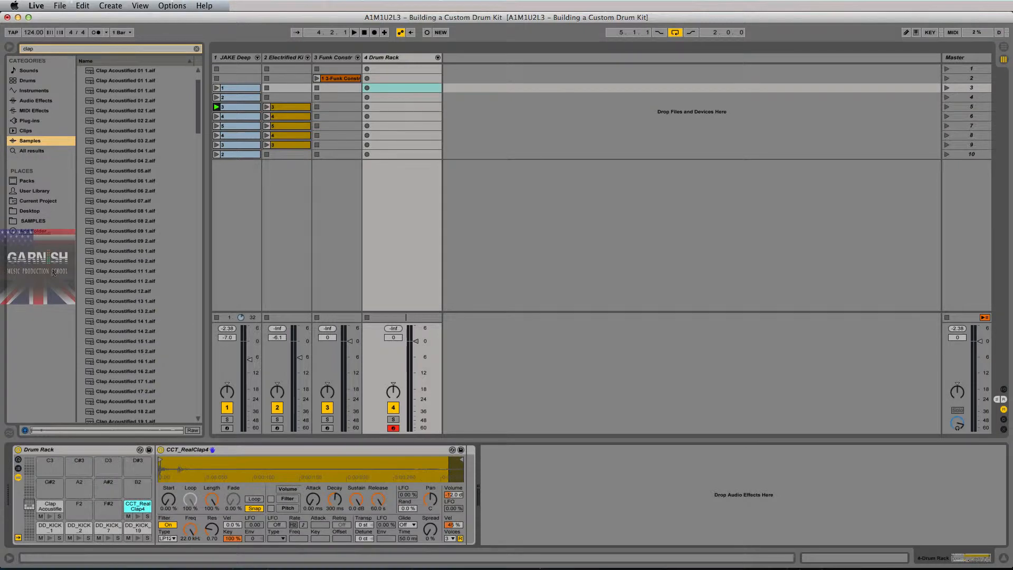
{"action": "scroll", "coordinate": [141, 256], "scroll_direction": "up", "scroll_amount": 2}
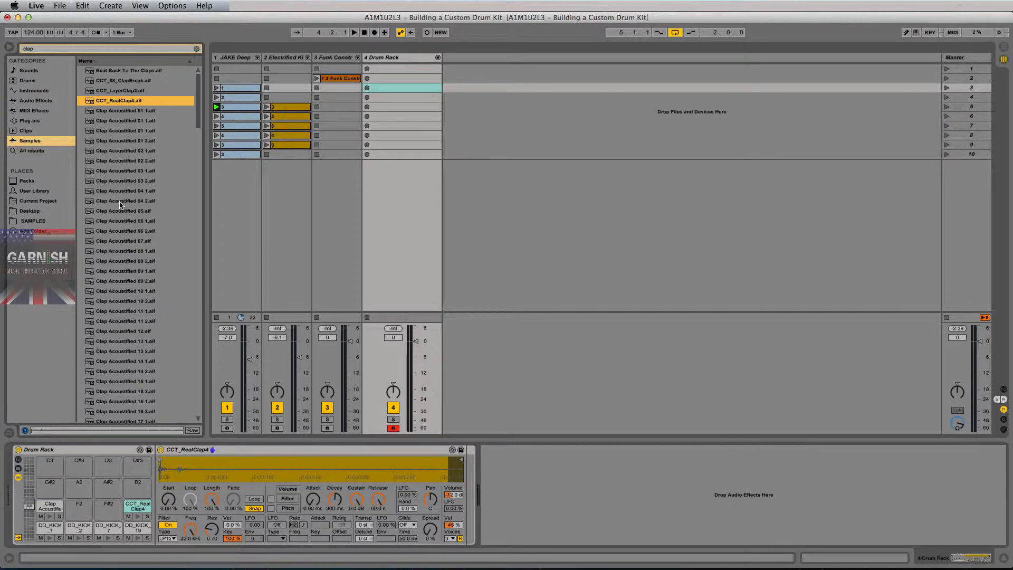
Audition Clap Acoustified 02 to 09 and load Clap Acoustified 06 2 onto pad F2.
{"action": "left_click", "coordinate": [117, 152]}
{"action": "left_click", "coordinate": [119, 172]}
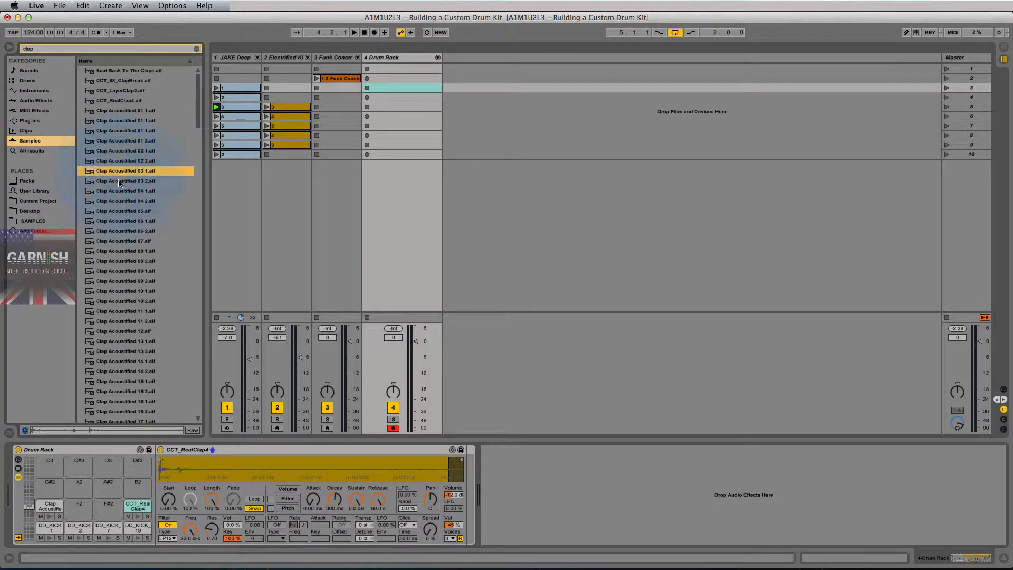
{"action": "left_click", "coordinate": [119, 191]}
{"action": "left_click", "coordinate": [115, 221]}
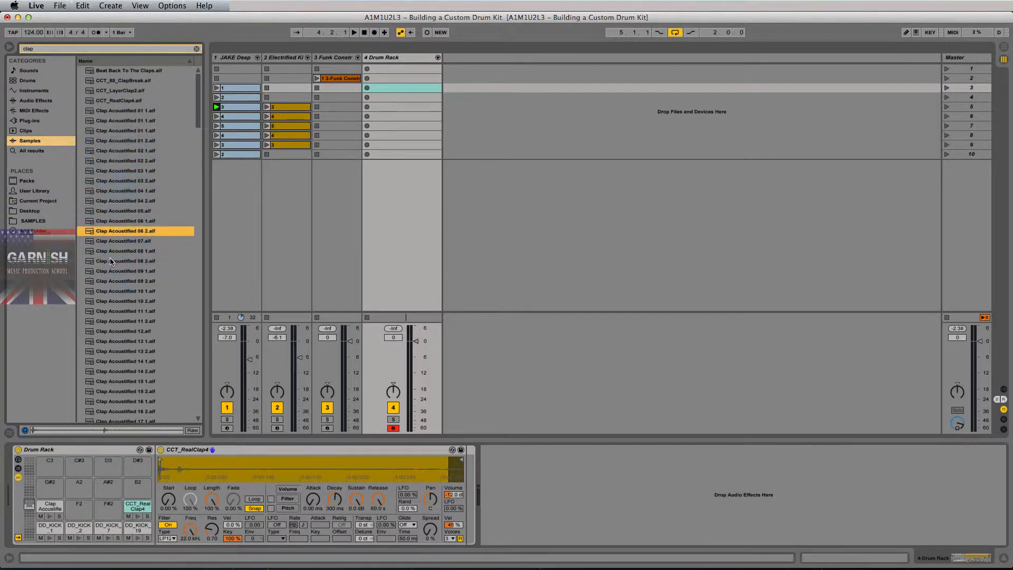
{"action": "left_click", "coordinate": [111, 253]}
{"action": "left_click", "coordinate": [119, 240]}
{"action": "left_click", "coordinate": [118, 231]}
{"action": "left_click", "coordinate": [120, 241]}
{"action": "left_click", "coordinate": [118, 270]}
{"action": "left_click", "coordinate": [118, 230]}
{"action": "left_click_drag", "start_coordinate": [123, 227], "coordinate": [78, 509]}
Audition further claps: Acoustified 11 to 20, Charred 01 and Burned 03 and 04.
{"action": "left_click", "coordinate": [124, 312]}
{"action": "scroll", "coordinate": [123, 311], "scroll_direction": "down", "scroll_amount": 4}
{"action": "left_click", "coordinate": [124, 311]}
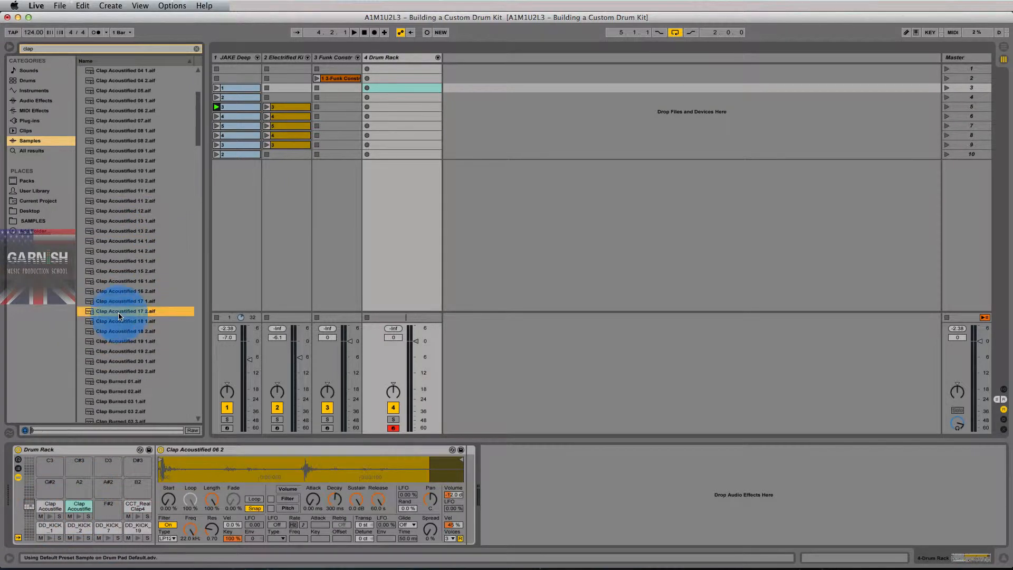
{"action": "left_click", "coordinate": [121, 342]}
{"action": "left_click", "coordinate": [114, 372]}
{"action": "scroll", "coordinate": [113, 375], "scroll_direction": "down", "scroll_amount": 5}
{"action": "left_click", "coordinate": [113, 381]}
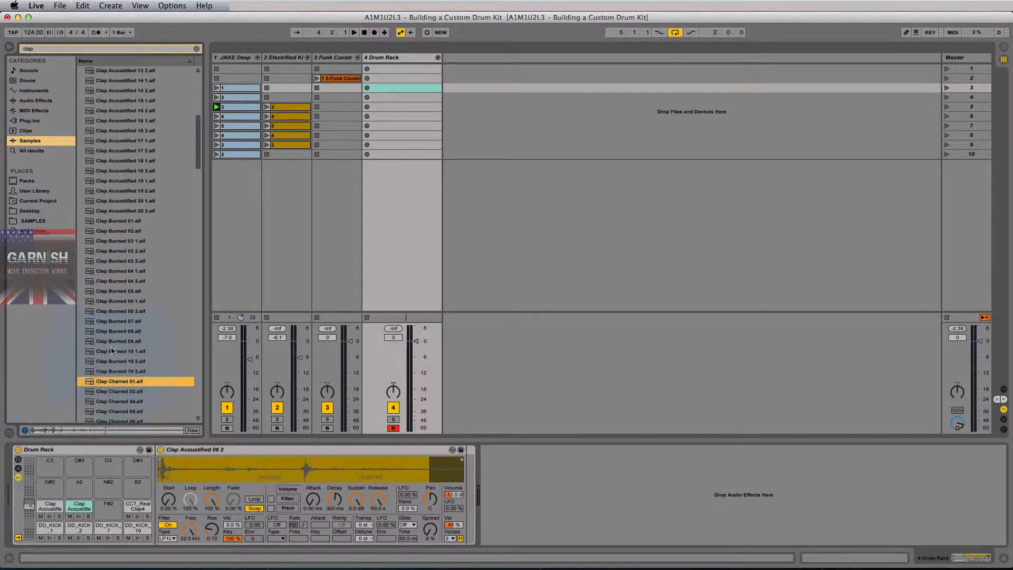
{"action": "left_click", "coordinate": [111, 280]}
{"action": "left_click", "coordinate": [112, 251]}
{"action": "left_click", "coordinate": [111, 240]}
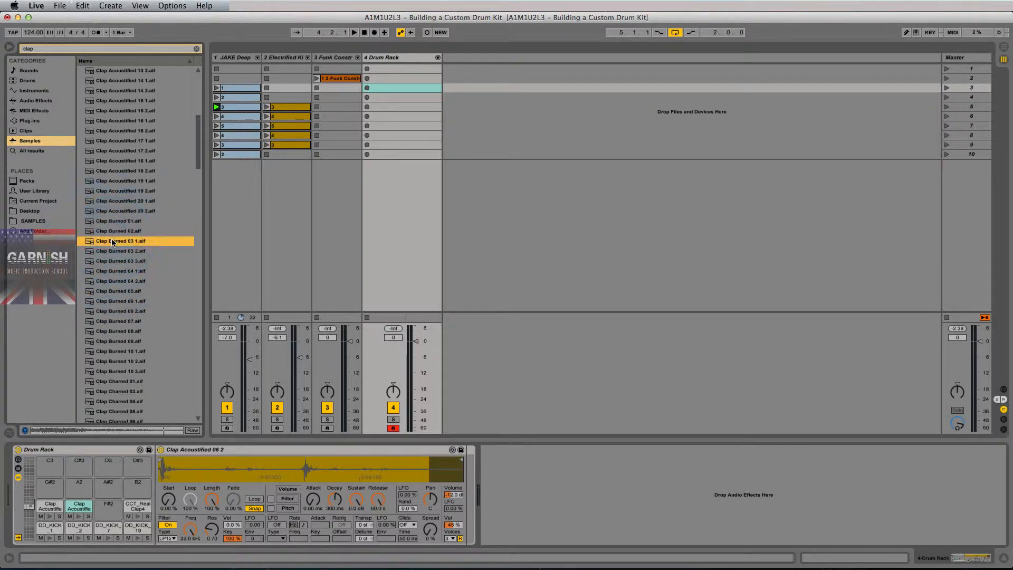
Step through the Burned claps and load Clap Burned 08 onto pad F#2.
{"action": "key", "text": "Up"}
{"action": "key", "text": "Up"}
{"action": "key", "text": "Down"}
{"action": "key", "text": "Down"}
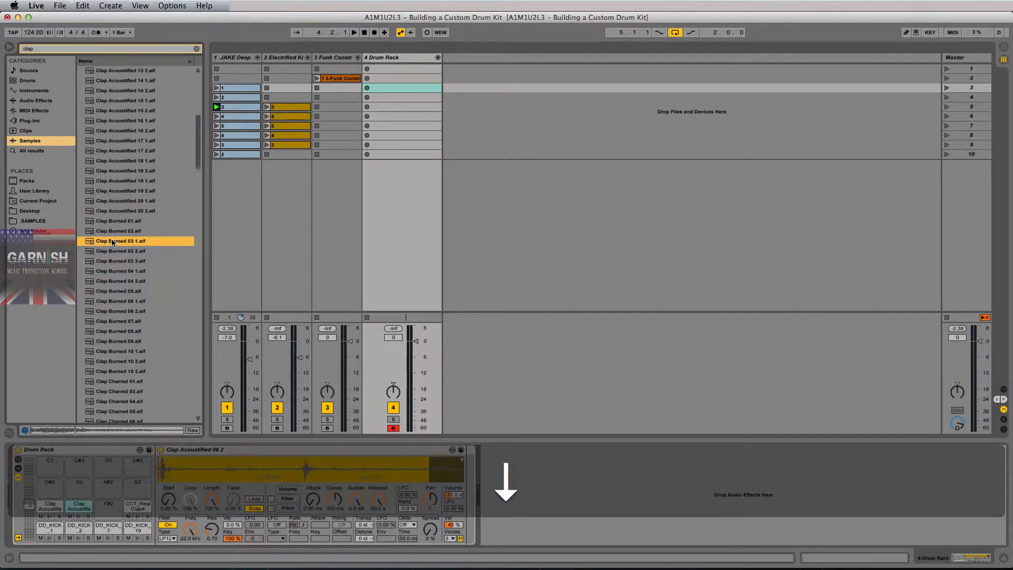
{"action": "key", "text": "Down"}
{"action": "key", "text": "Down"}
{"action": "key", "text": "Down"}
{"action": "key", "text": "Down"}
{"action": "key", "text": "Down"}
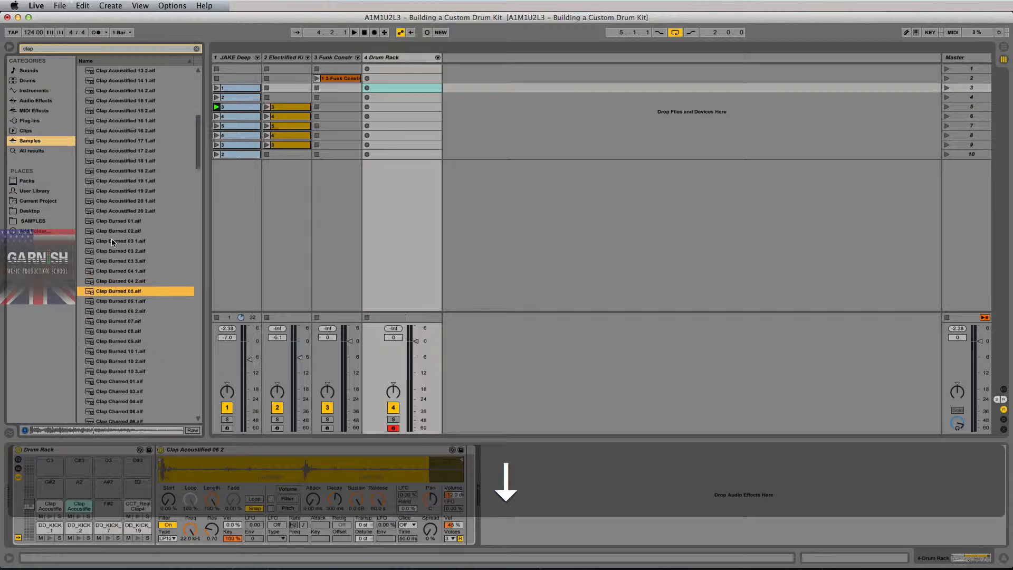
{"action": "key", "text": "Down"}
{"action": "key", "text": "Up"}
{"action": "key", "text": "Down"}
{"action": "key", "text": "Down"}
{"action": "key", "text": "Down"}
{"action": "key", "text": "Down"}
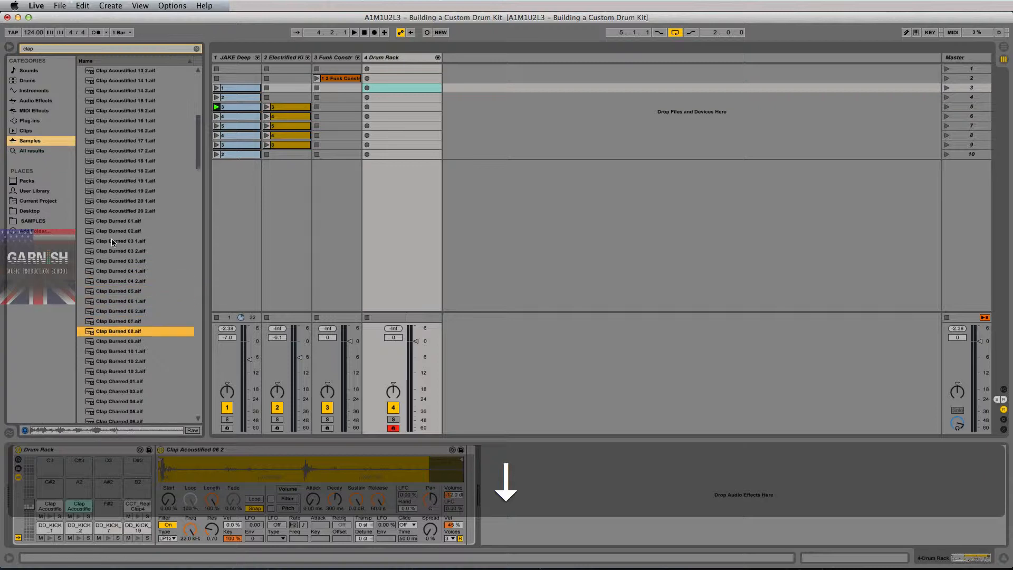
{"action": "key", "text": "Down"}
{"action": "key", "text": "Down"}
{"action": "key", "text": "Up"}
{"action": "key", "text": "Up"}
{"action": "left_click_drag", "start_coordinate": [113, 332], "coordinate": [103, 515]}
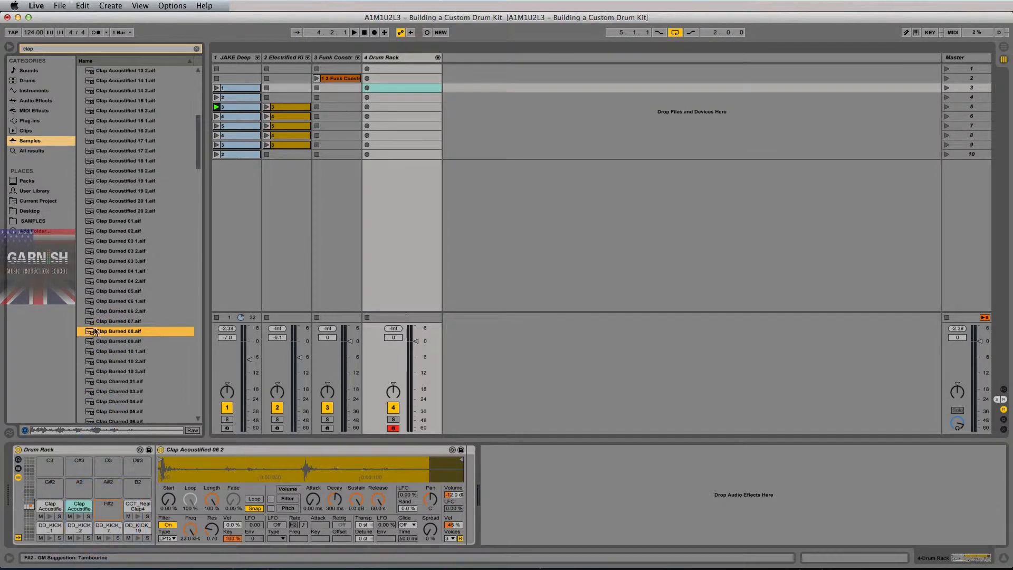
Clear the clap search and drop DD_HAT_12, 23, 38 and 48 onto the next row of pads.
{"action": "left_click", "coordinate": [33, 220]}
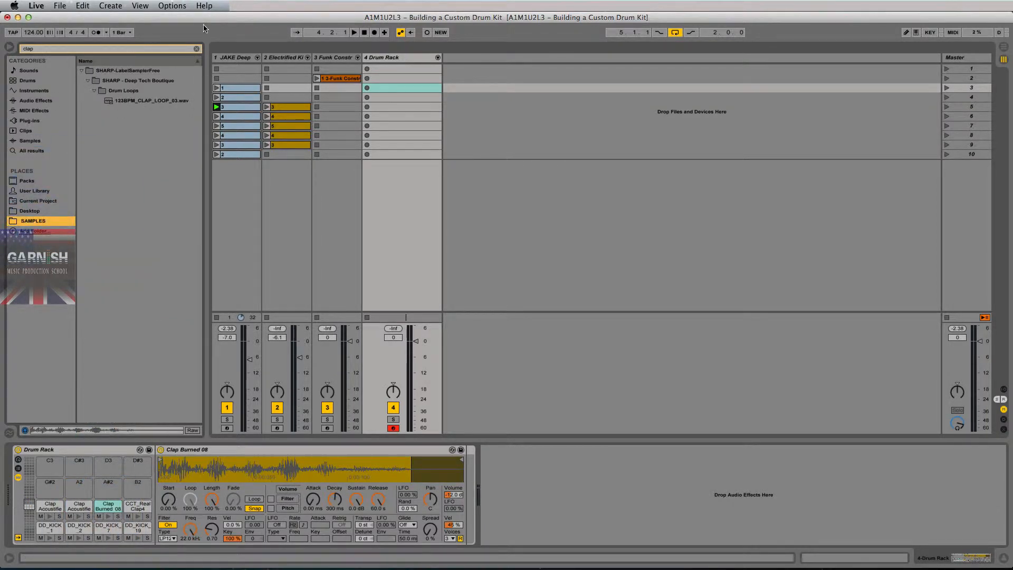
{"action": "left_click", "coordinate": [196, 48]}
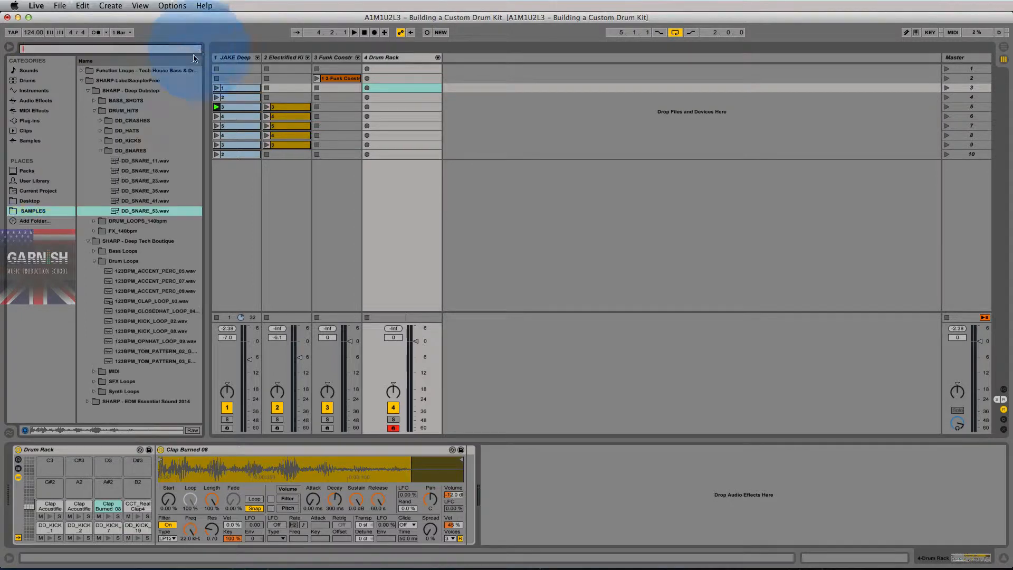
{"action": "left_click", "coordinate": [99, 131]}
{"action": "left_click", "coordinate": [143, 144]}
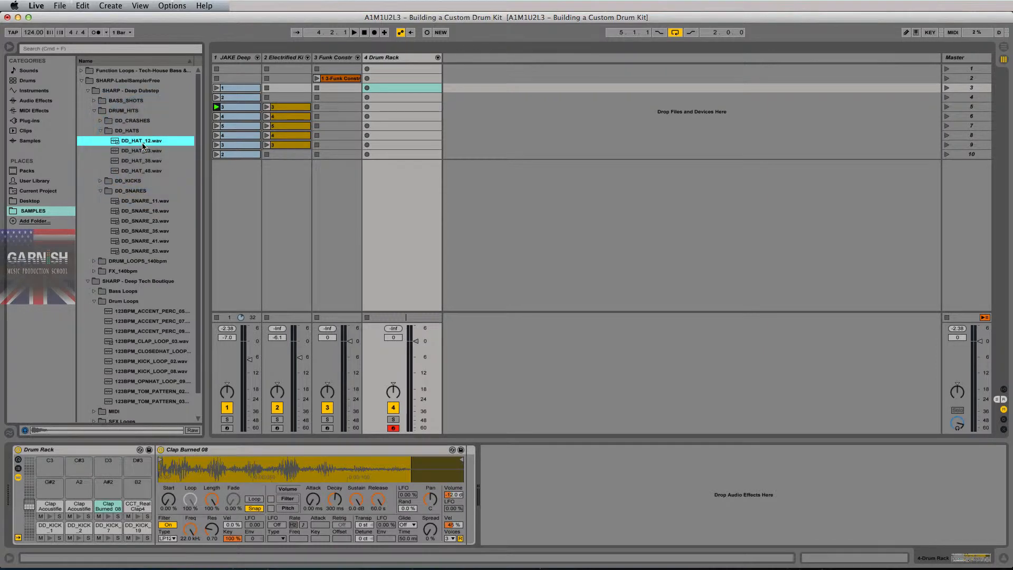
{"action": "key", "text": "shift+Down"}
{"action": "key", "text": "shift+Down"}
{"action": "key", "text": "shift+Down"}
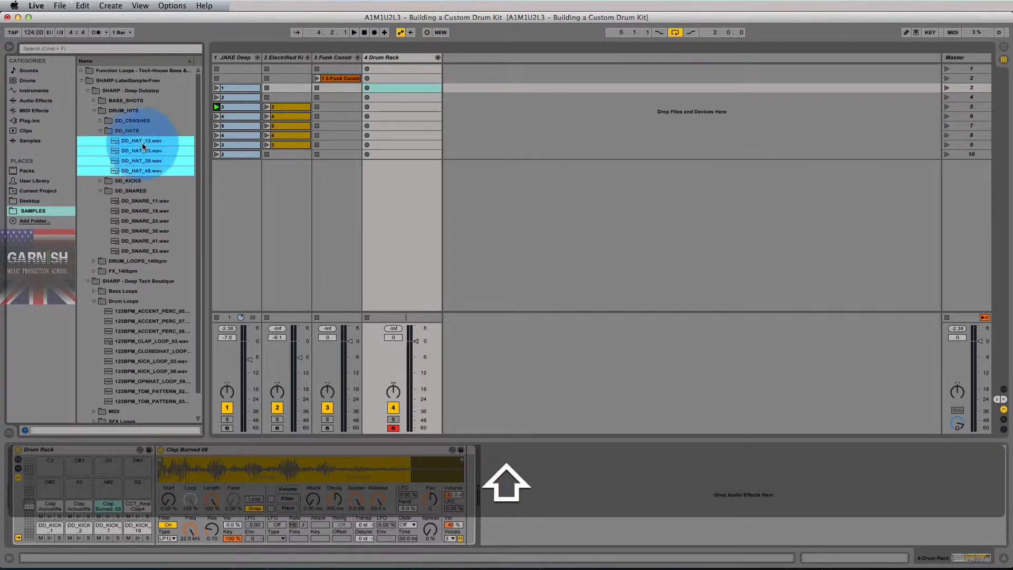
{"action": "left_click_drag", "start_coordinate": [143, 146], "coordinate": [48, 484]}
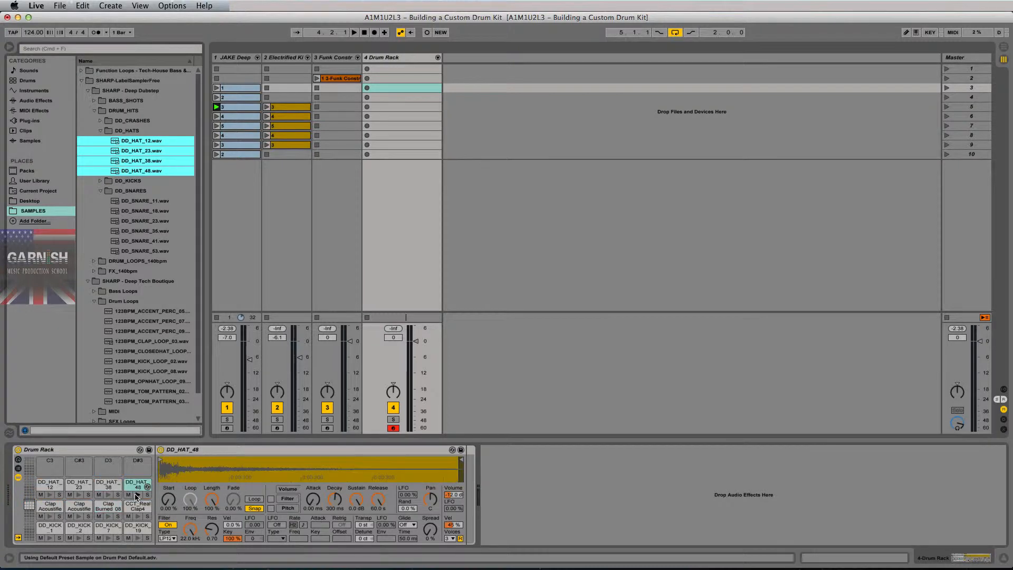
Audition the four hat pads, collapse DD_HATS and show the full Samples library.
{"action": "left_click", "coordinate": [136, 496]}
{"action": "left_click", "coordinate": [108, 495]}
{"action": "left_click", "coordinate": [105, 497]}
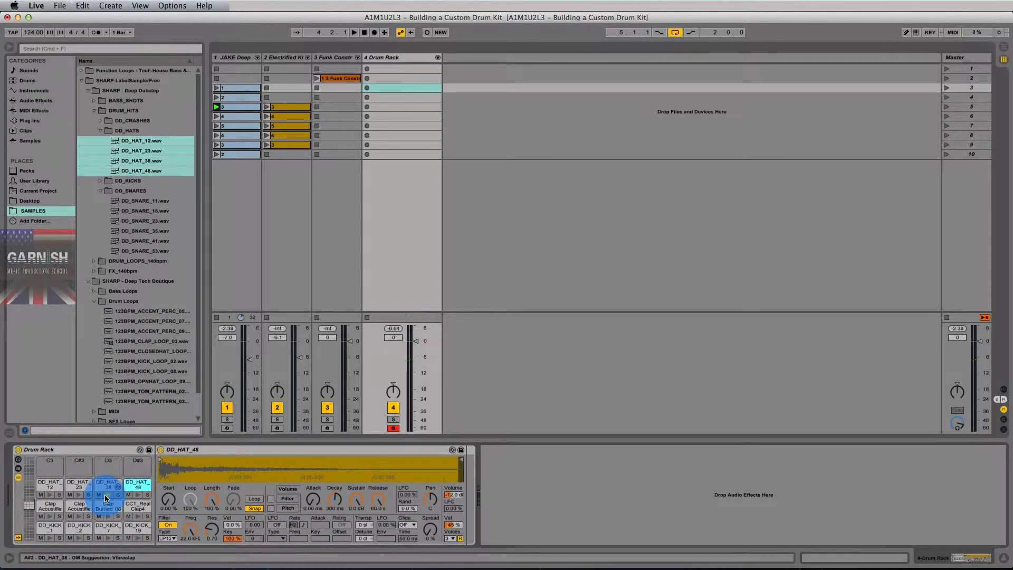
{"action": "left_click", "coordinate": [78, 496]}
{"action": "left_click", "coordinate": [48, 499]}
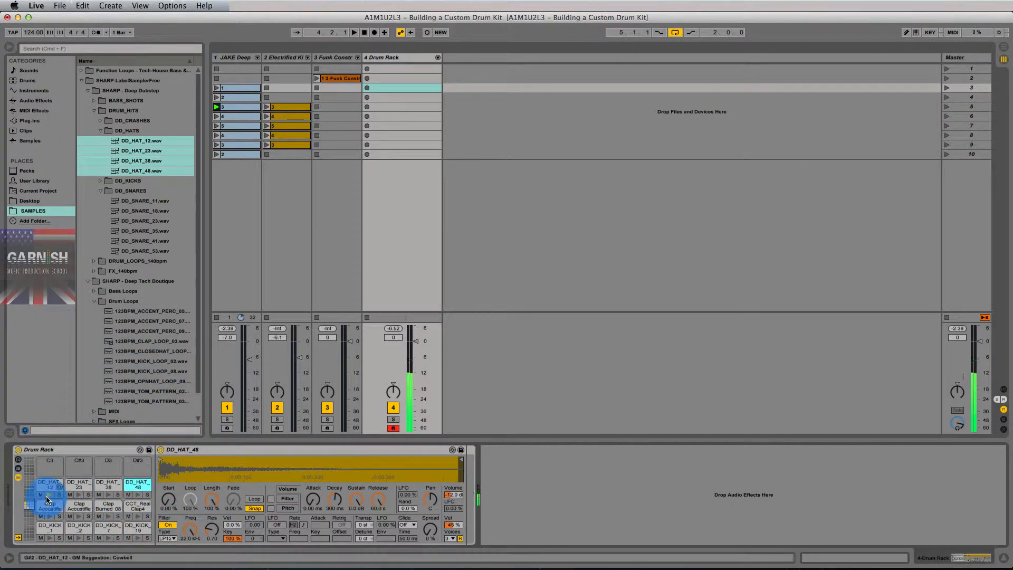
{"action": "left_click", "coordinate": [100, 131]}
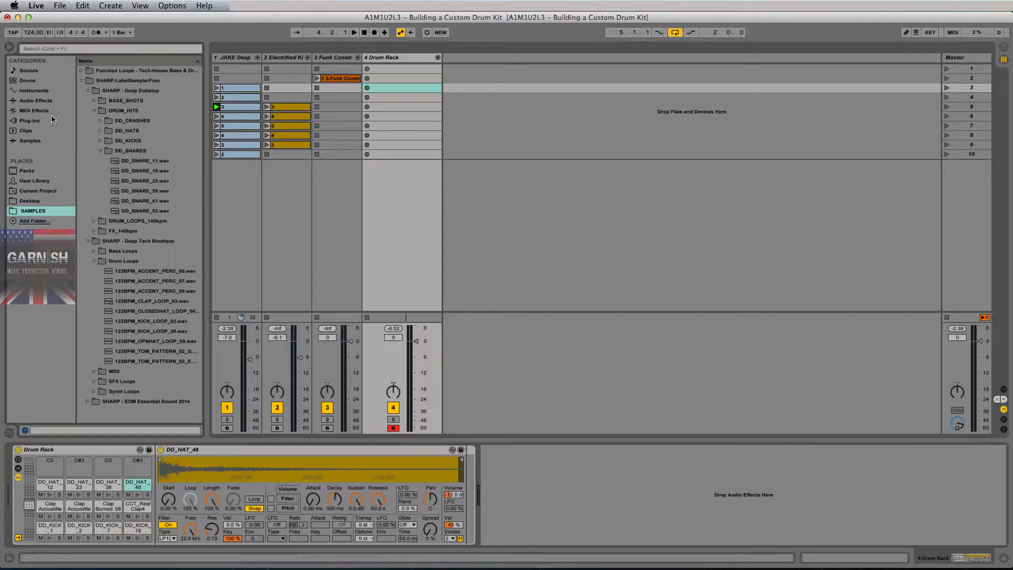
{"action": "left_click", "coordinate": [32, 141]}
Search 'hat', preview HatOpen_Sparkle1.aif and load it onto pad C3.
{"action": "left_click", "coordinate": [87, 49]}
{"action": "type", "text": "hat"}
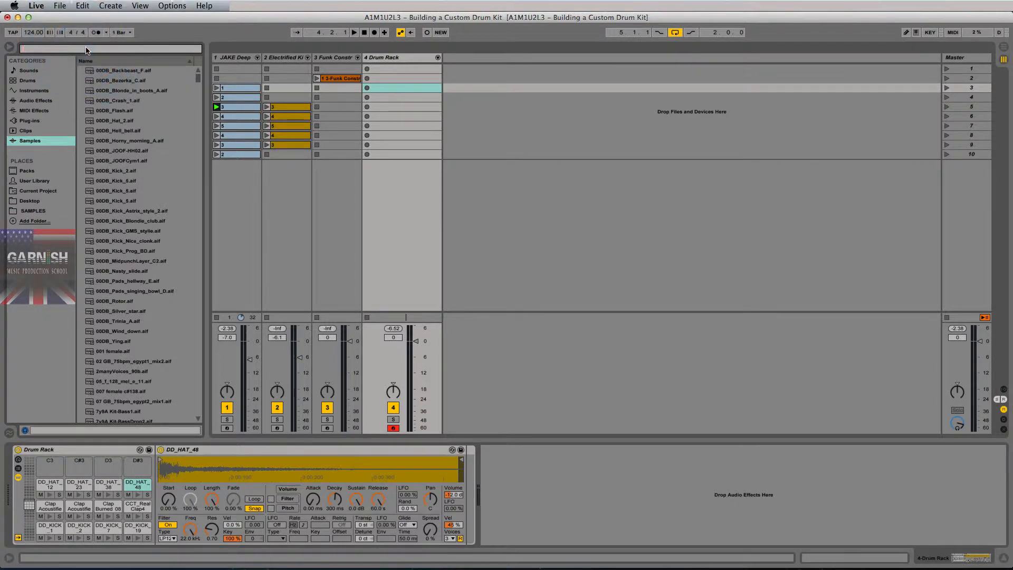
{"action": "scroll", "coordinate": [150, 190], "scroll_direction": "down", "scroll_amount": 10}
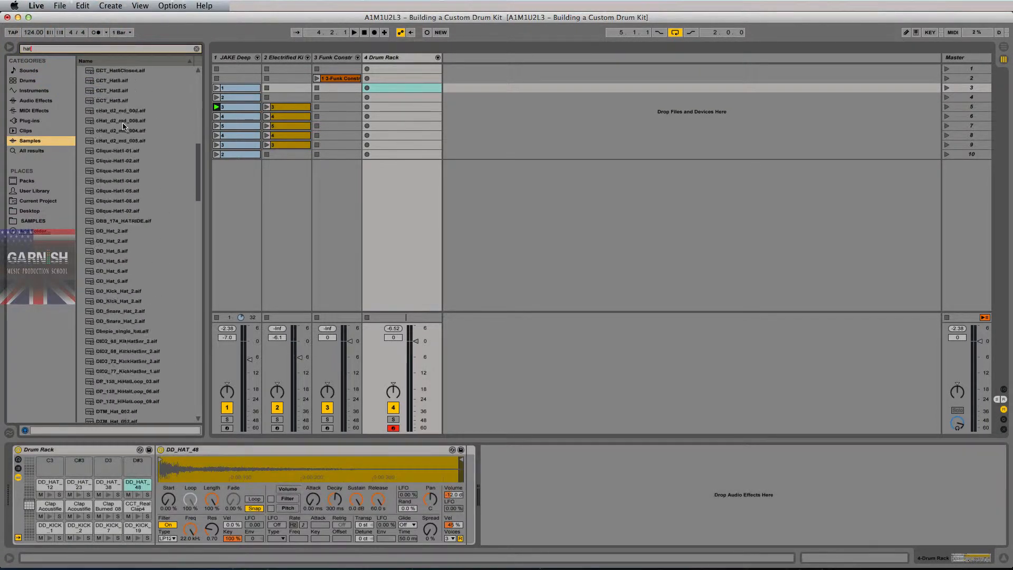
{"action": "scroll", "coordinate": [151, 189], "scroll_direction": "down", "scroll_amount": 15}
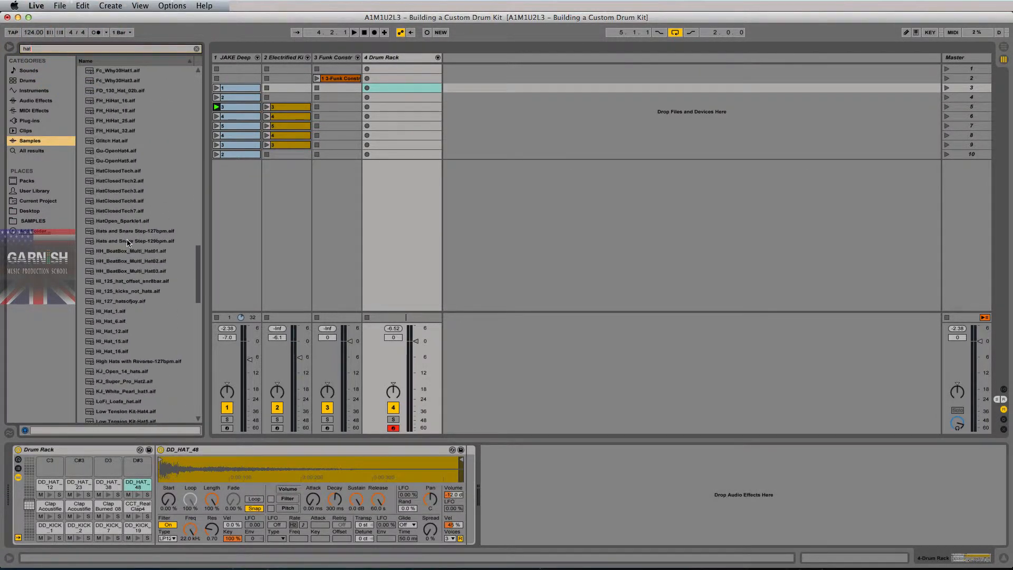
{"action": "scroll", "coordinate": [128, 243], "scroll_direction": "down", "scroll_amount": 2}
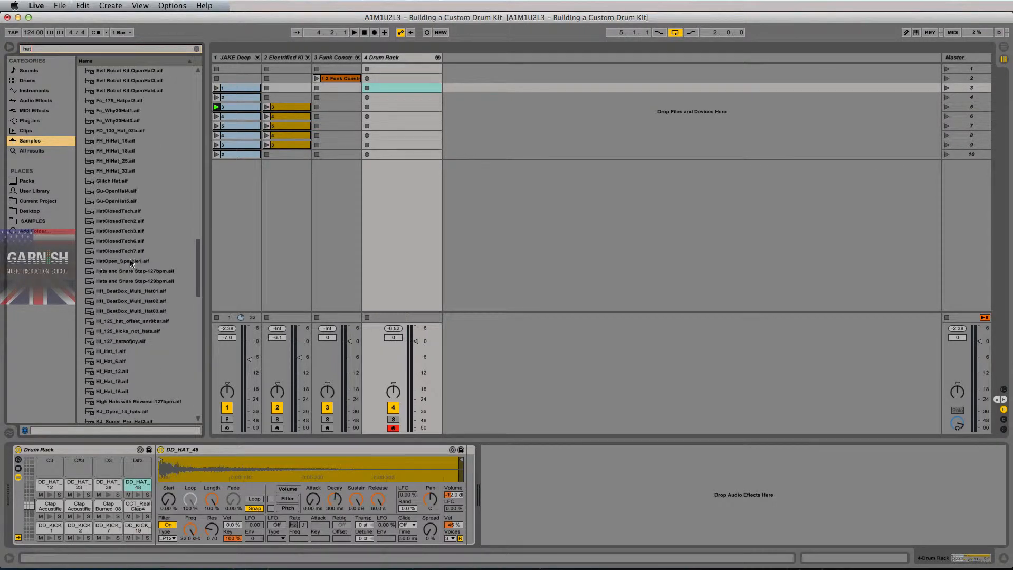
{"action": "left_click", "coordinate": [131, 263]}
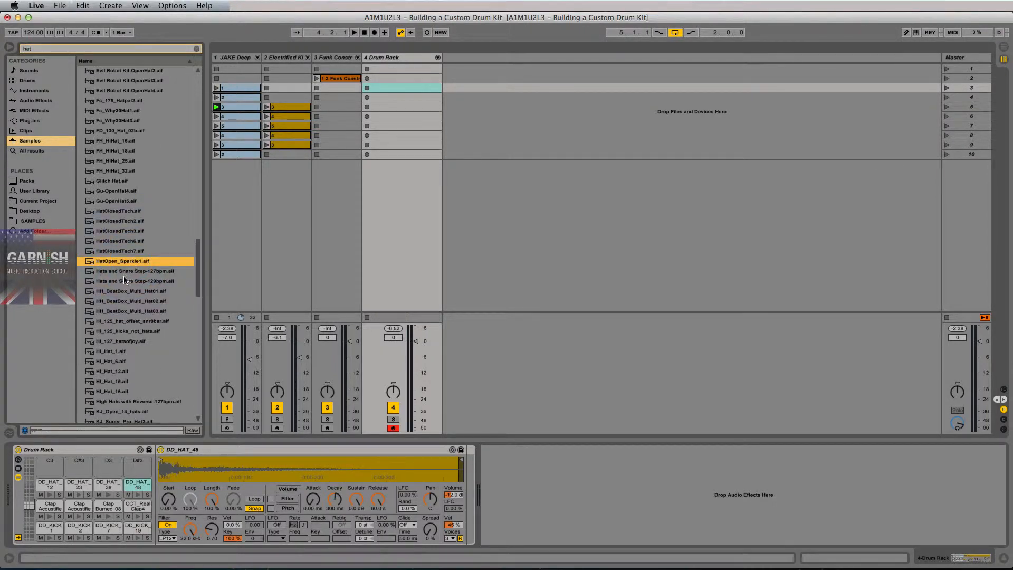
{"action": "left_click_drag", "start_coordinate": [122, 258], "coordinate": [45, 464]}
{"action": "scroll", "coordinate": [163, 317], "scroll_direction": "down", "scroll_amount": 6}
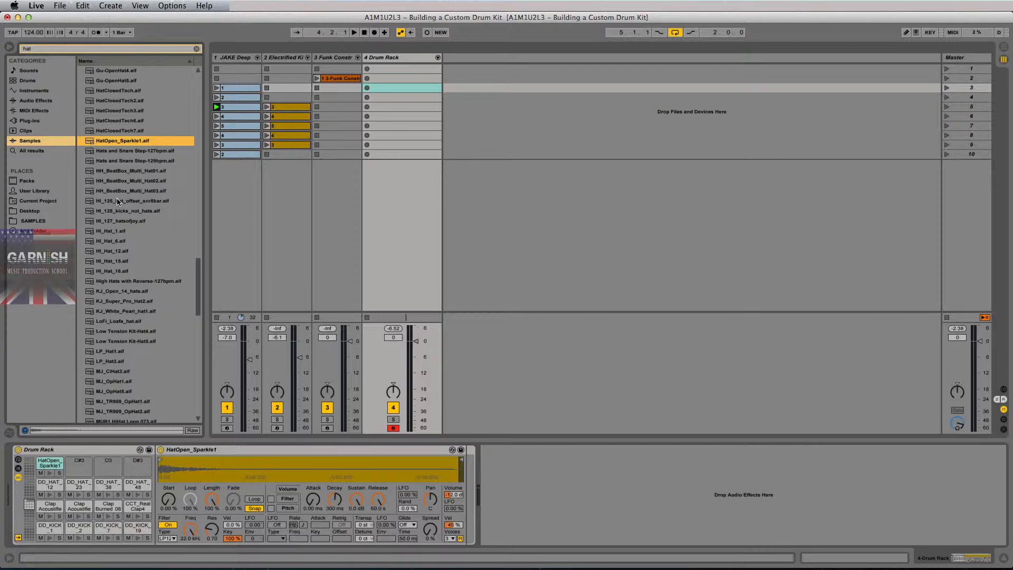
{"action": "scroll", "coordinate": [142, 292], "scroll_direction": "down", "scroll_amount": 4}
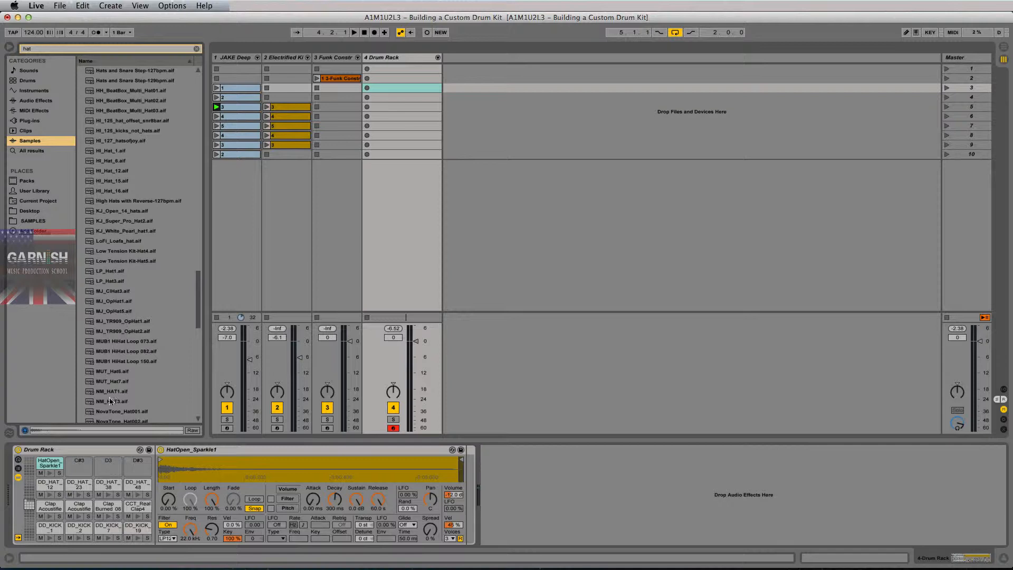
Undo the mistaken MJ_TR909_OpHat1 drop and load MJ_OpHat1 onto pad C#3.
{"action": "left_click_drag", "start_coordinate": [123, 321], "coordinate": [51, 461]}
{"action": "key", "text": "super+z"}
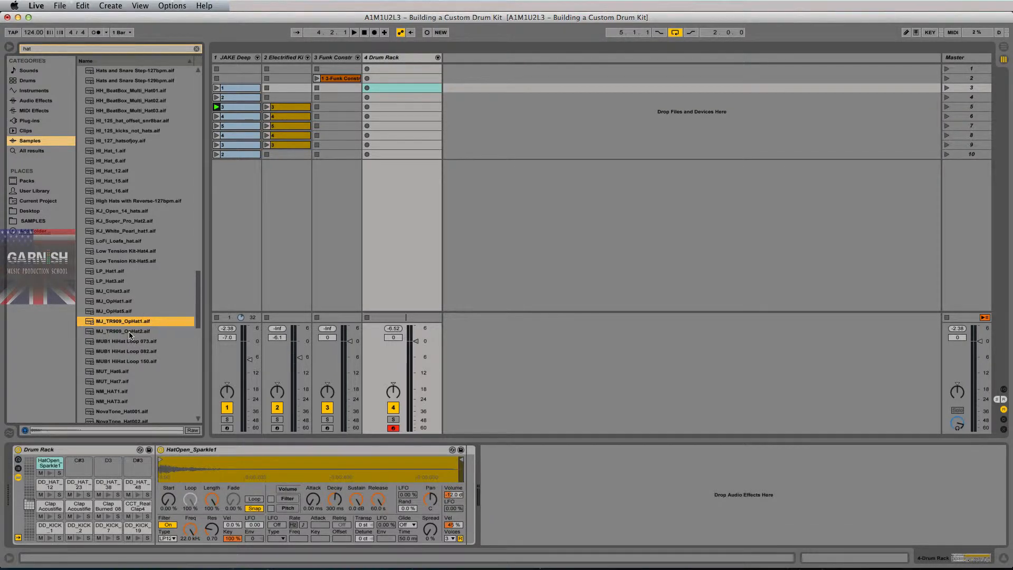
{"action": "left_click", "coordinate": [115, 301]}
{"action": "left_click_drag", "start_coordinate": [115, 304], "coordinate": [78, 466]}
Select MJ_TR909_OpHat1 and OpHat2 and load them onto pads D3 and D#3.
{"action": "left_click", "coordinate": [117, 312]}
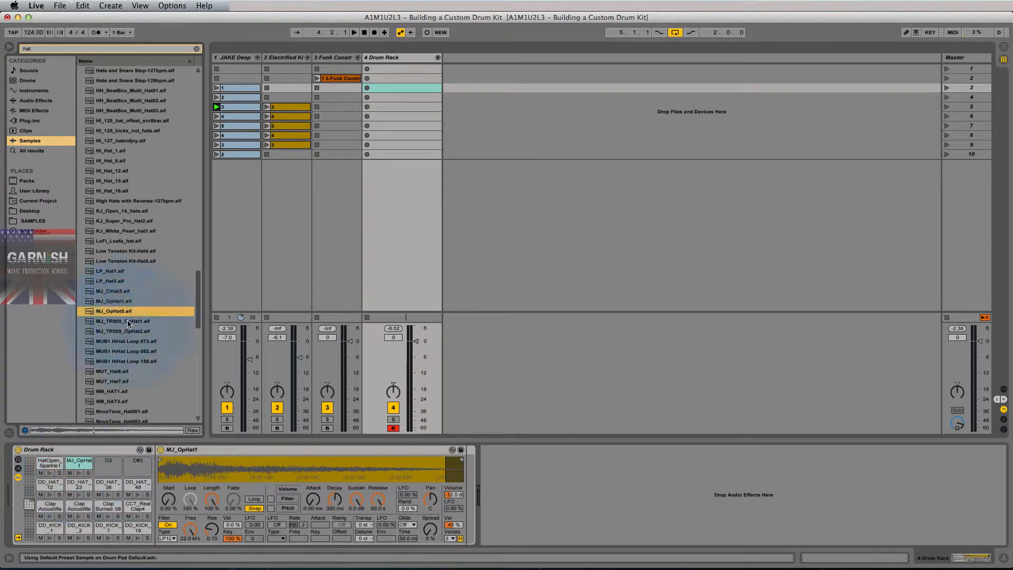
{"action": "left_click", "coordinate": [119, 321]}
{"action": "left_click", "coordinate": [120, 331]}
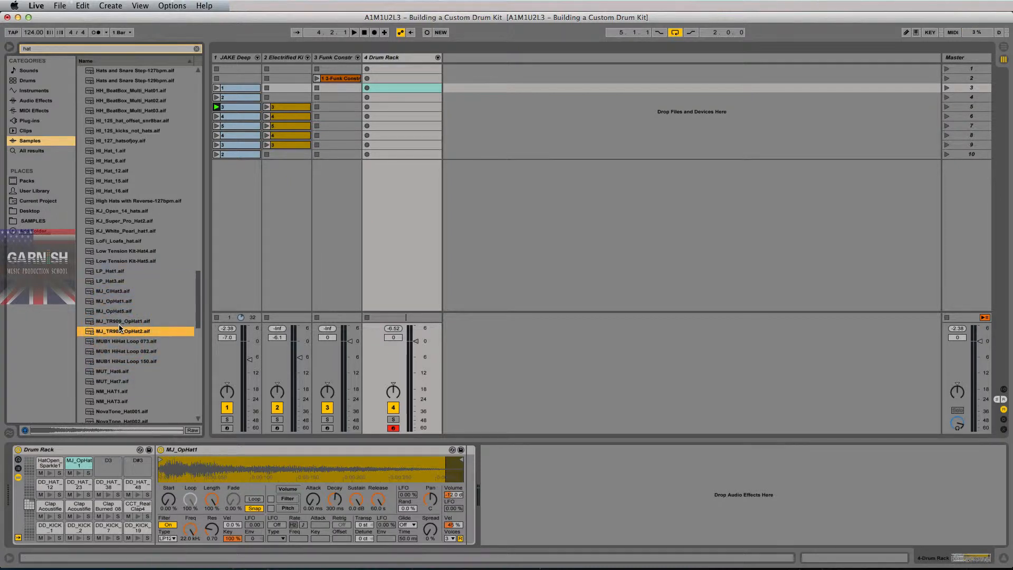
{"action": "left_click", "coordinate": [119, 322], "text": "super"}
{"action": "left_click_drag", "start_coordinate": [121, 326], "coordinate": [107, 466]}
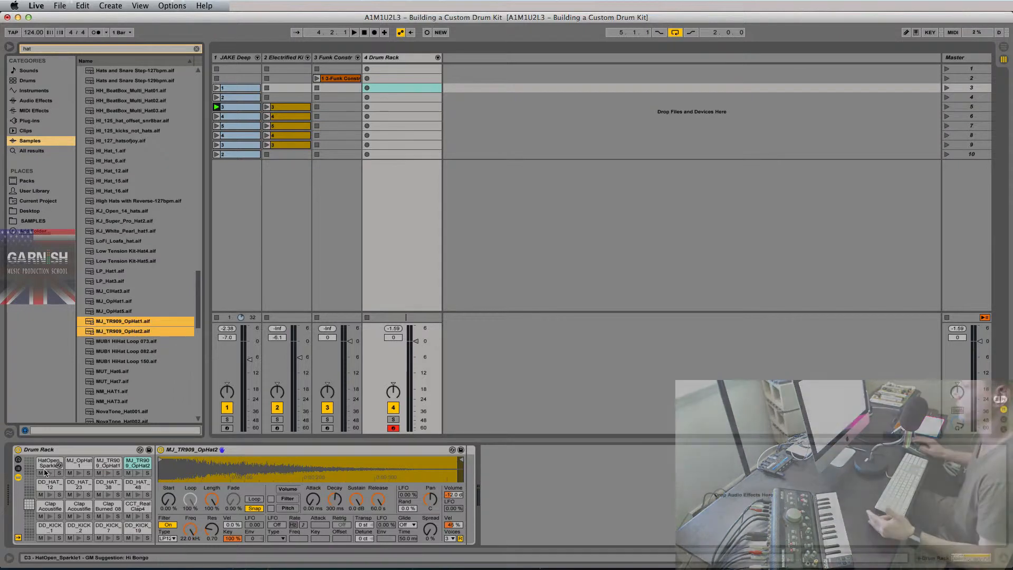
{"action": "left_click", "coordinate": [29, 504]}
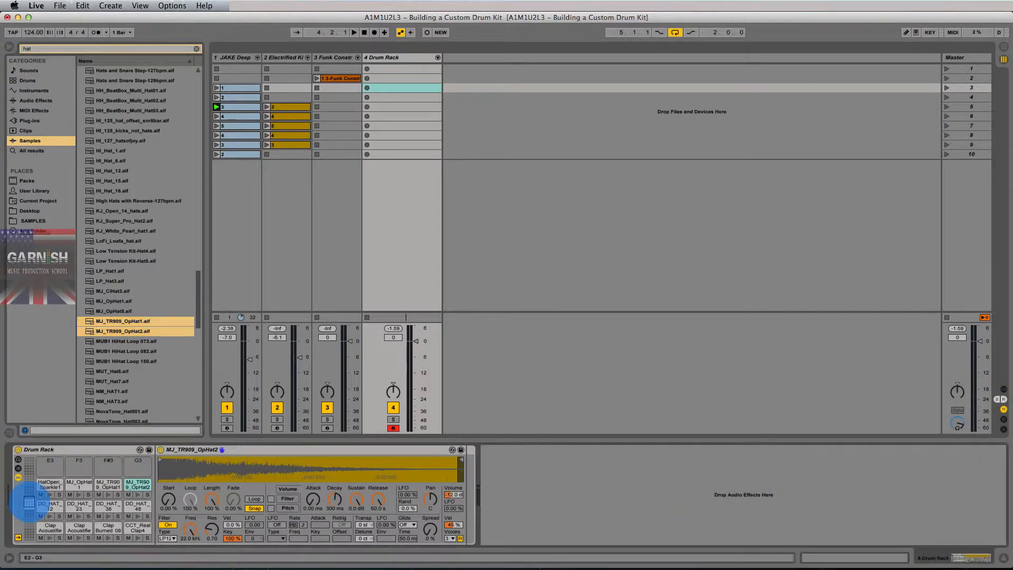
Shift the pad overview up to the empty pads and clear the 'hat' search.
{"action": "left_click_drag", "start_coordinate": [29, 502], "coordinate": [28, 486]}
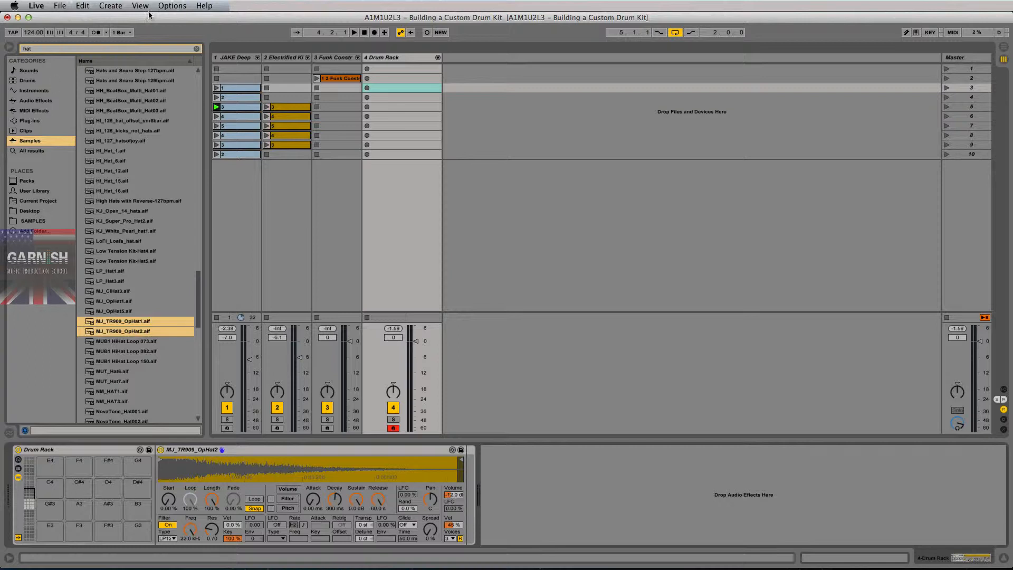
{"action": "left_click", "coordinate": [196, 49]}
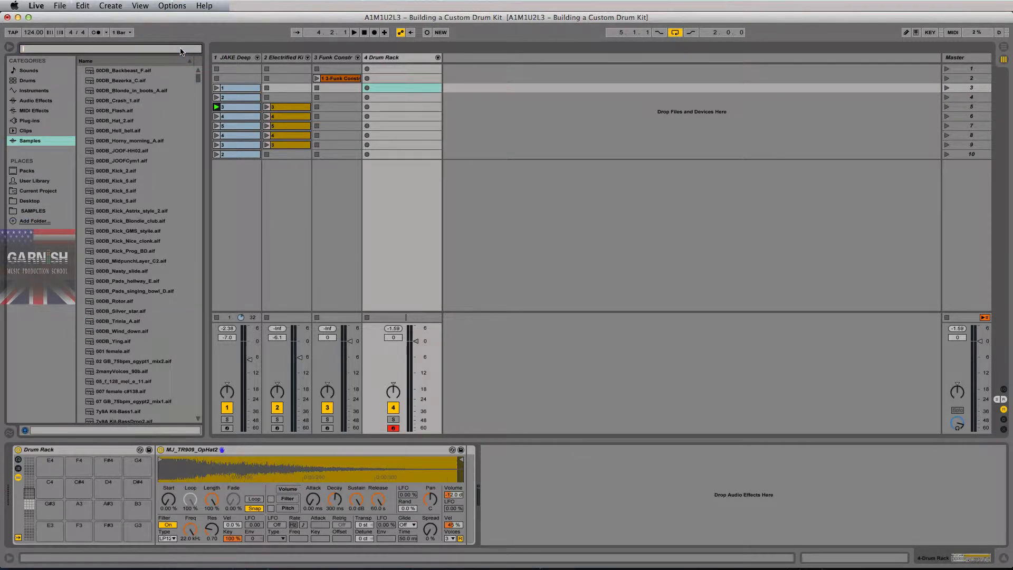
Filter the browser by the search term 'perc'.
{"action": "type", "text": "per5c"}
{"action": "key", "text": "BackSpace"}
{"action": "key", "text": "BackSpace"}
{"action": "type", "text": "c"}
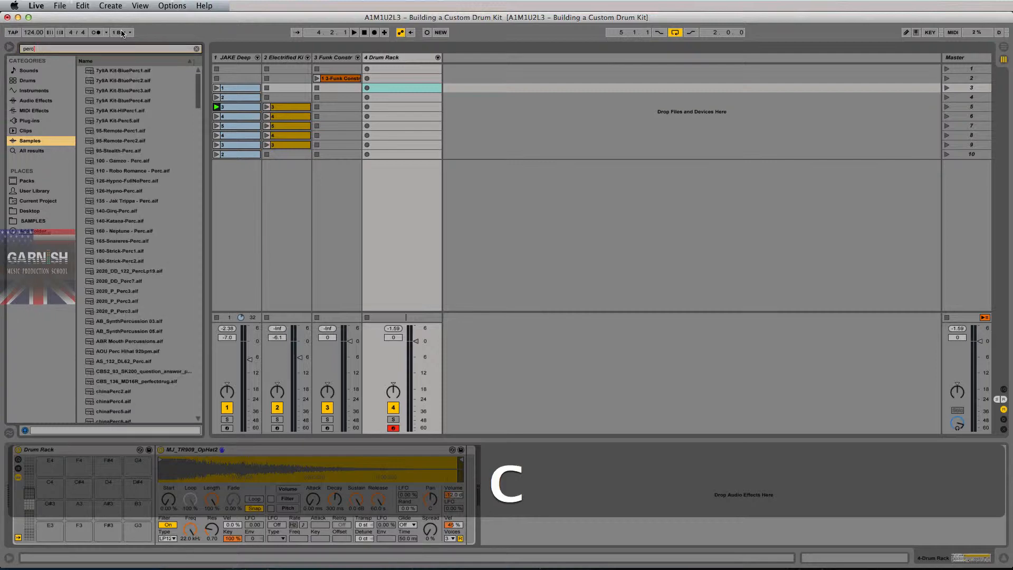
Audition 140-Girq-Perc, AS_132_DL62_Perc, 2020_P_Perc3 and chinaPerc4 from the results.
{"action": "left_click", "coordinate": [125, 192]}
{"action": "scroll", "coordinate": [117, 213], "scroll_direction": "up", "scroll_amount": 4}
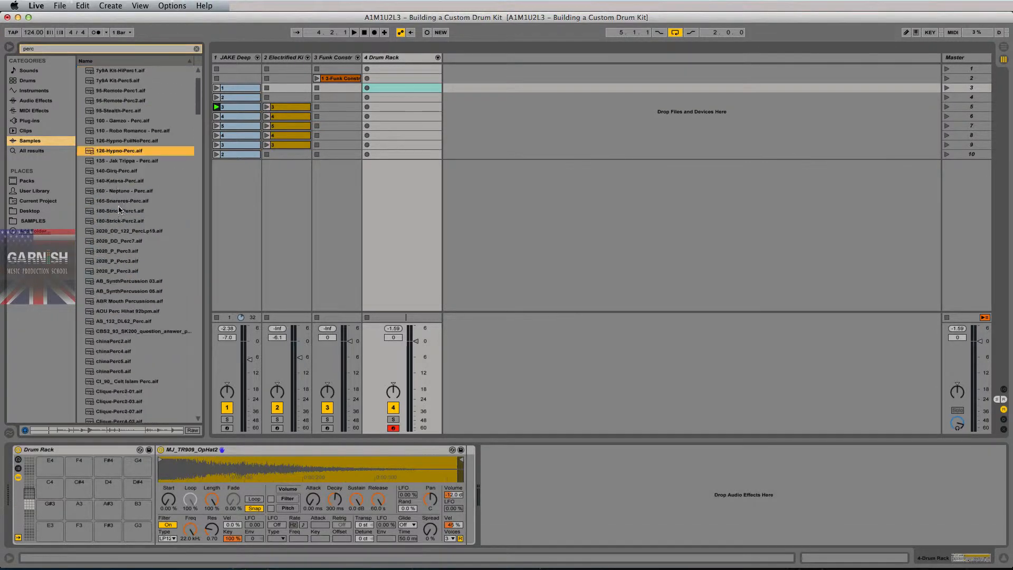
{"action": "left_click", "coordinate": [122, 170]}
{"action": "scroll", "coordinate": [121, 183], "scroll_direction": "down", "scroll_amount": 6}
{"action": "left_click", "coordinate": [108, 202]}
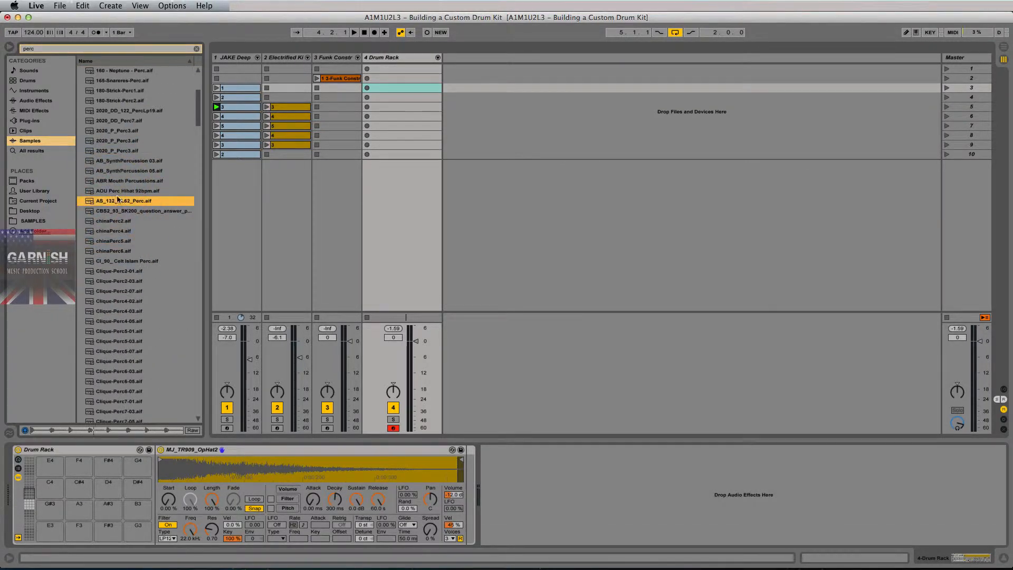
{"action": "key", "text": "Up"}
{"action": "key", "text": "Up"}
{"action": "key", "text": "Up"}
{"action": "key", "text": "Up"}
{"action": "key", "text": "Up"}
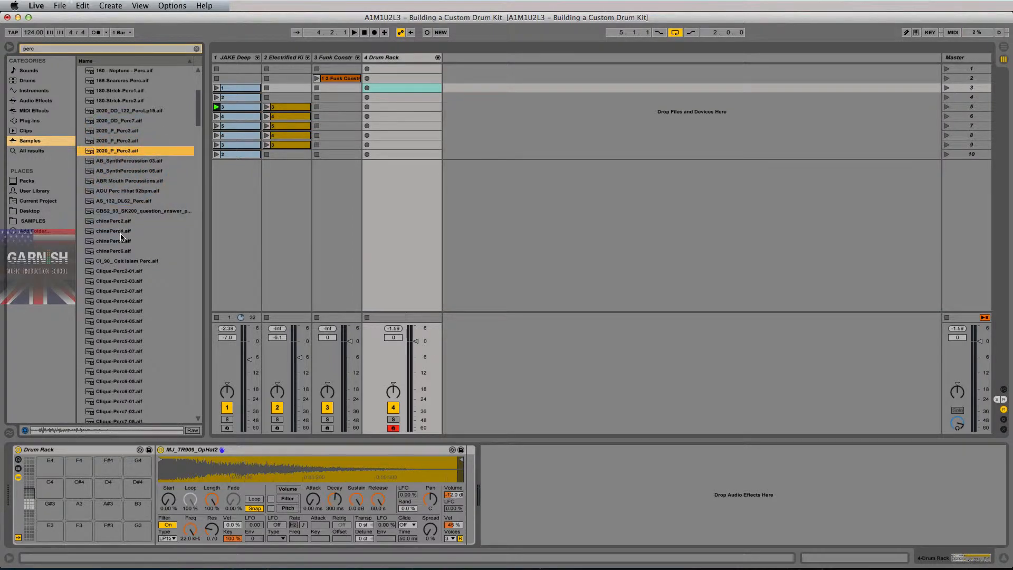
{"action": "left_click", "coordinate": [122, 231]}
{"action": "scroll", "coordinate": [117, 257], "scroll_direction": "down", "scroll_amount": 2}
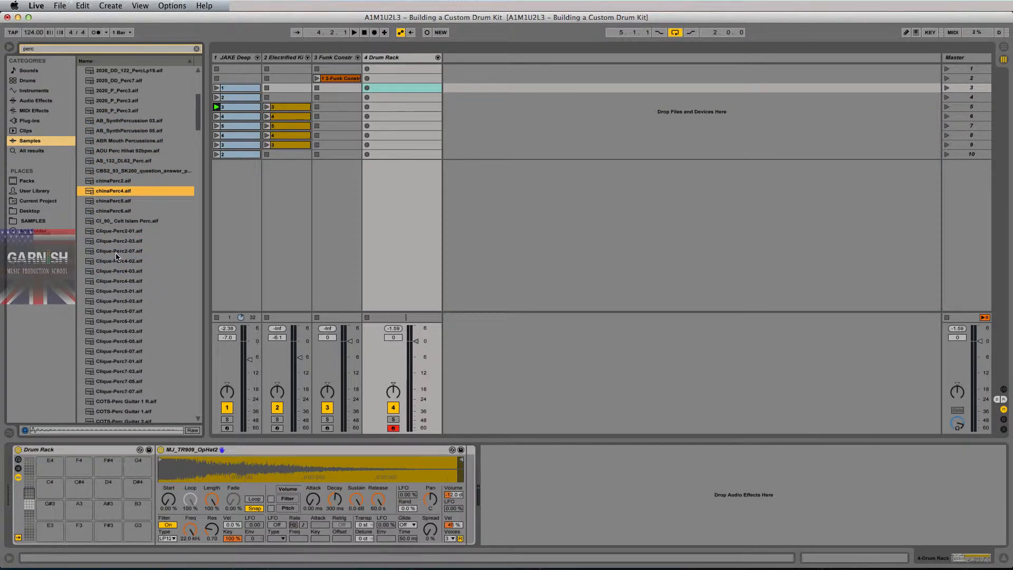
{"action": "scroll", "coordinate": [117, 257], "scroll_direction": "down", "scroll_amount": 10}
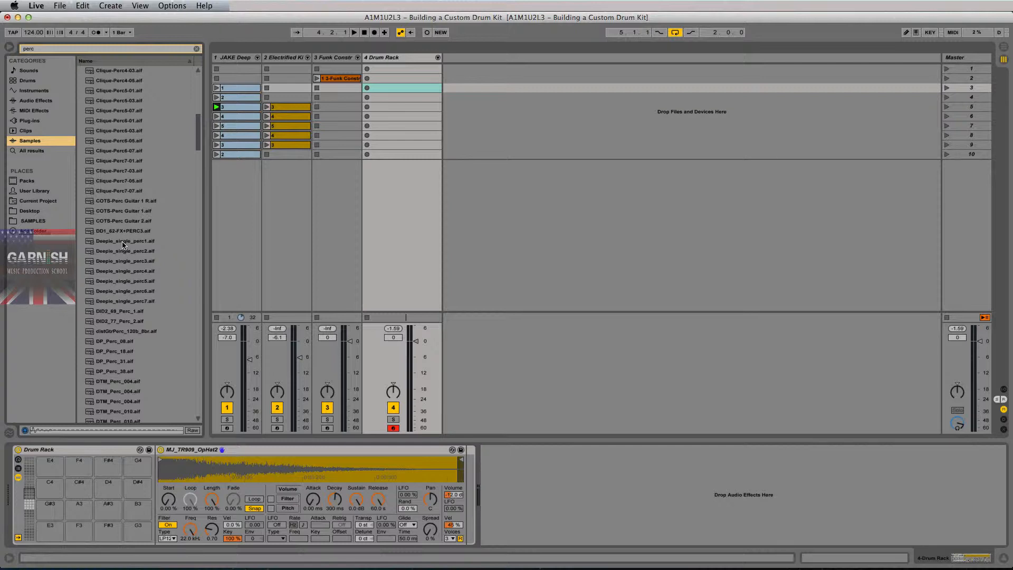
{"action": "left_click", "coordinate": [29, 506]}
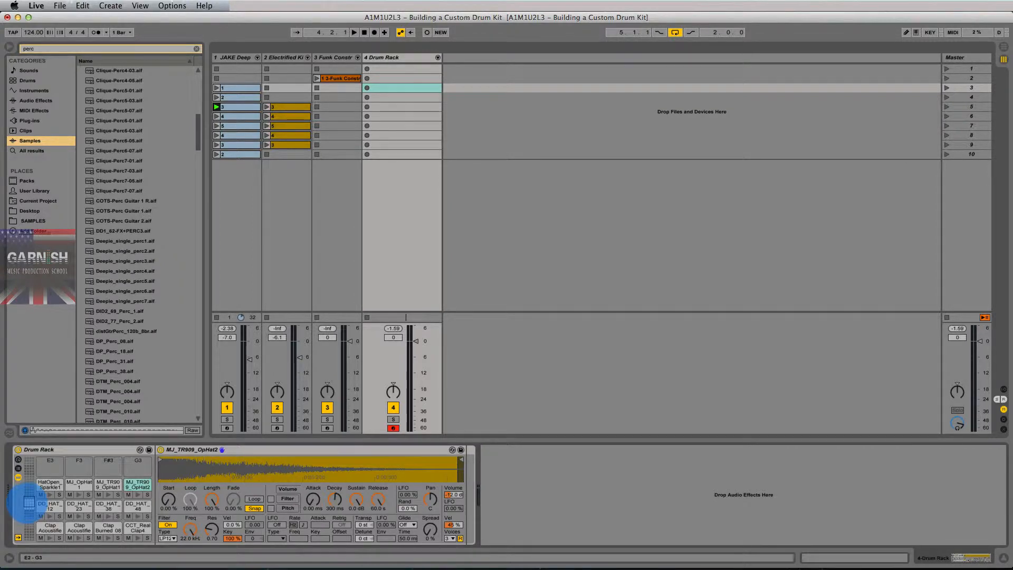
{"action": "left_click_drag", "start_coordinate": [28, 501], "coordinate": [28, 499]}
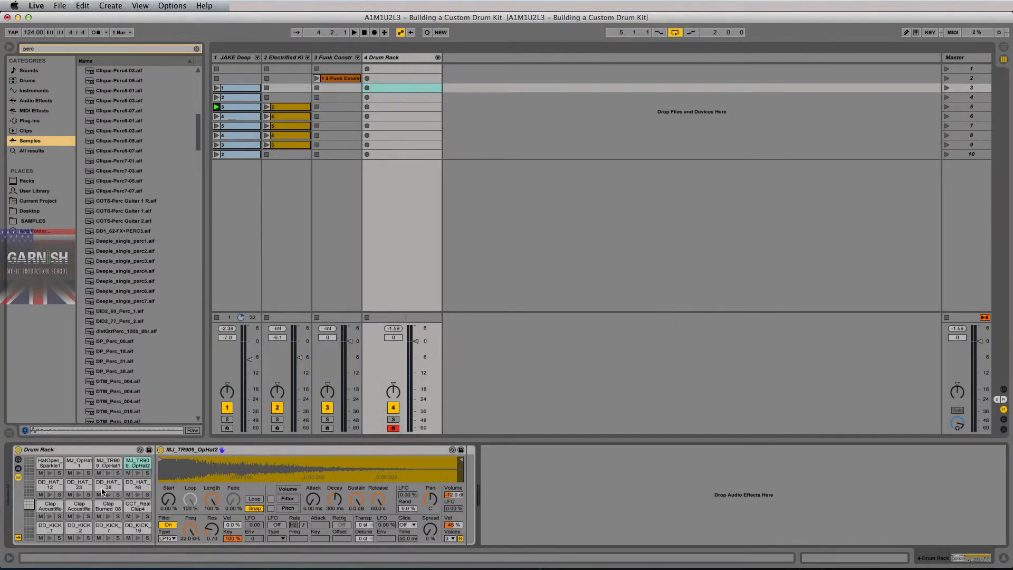
{"action": "left_click", "coordinate": [30, 504]}
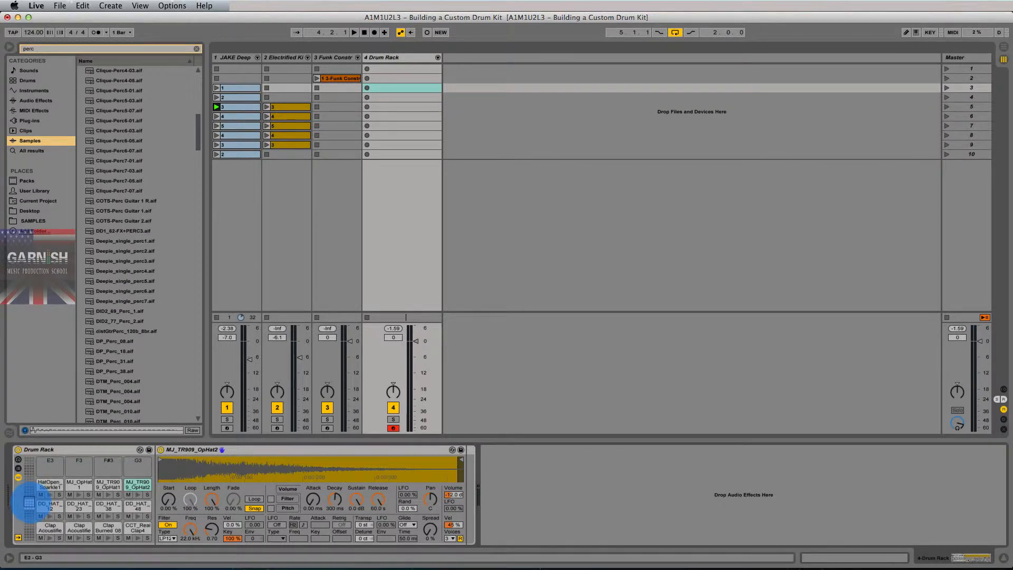
{"action": "left_click", "coordinate": [30, 505]}
{"action": "left_click", "coordinate": [29, 499]}
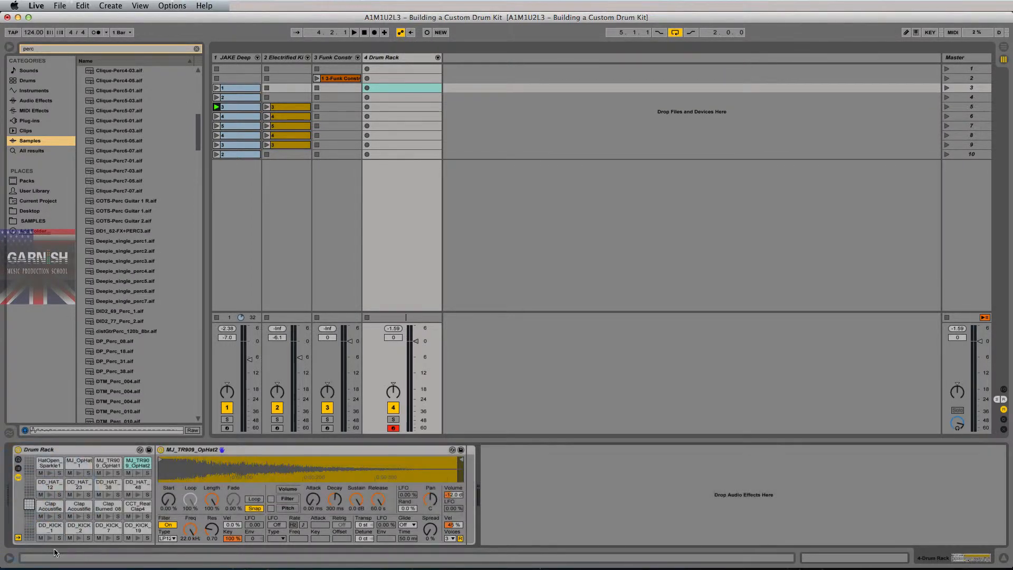
{"action": "left_click", "coordinate": [46, 527]}
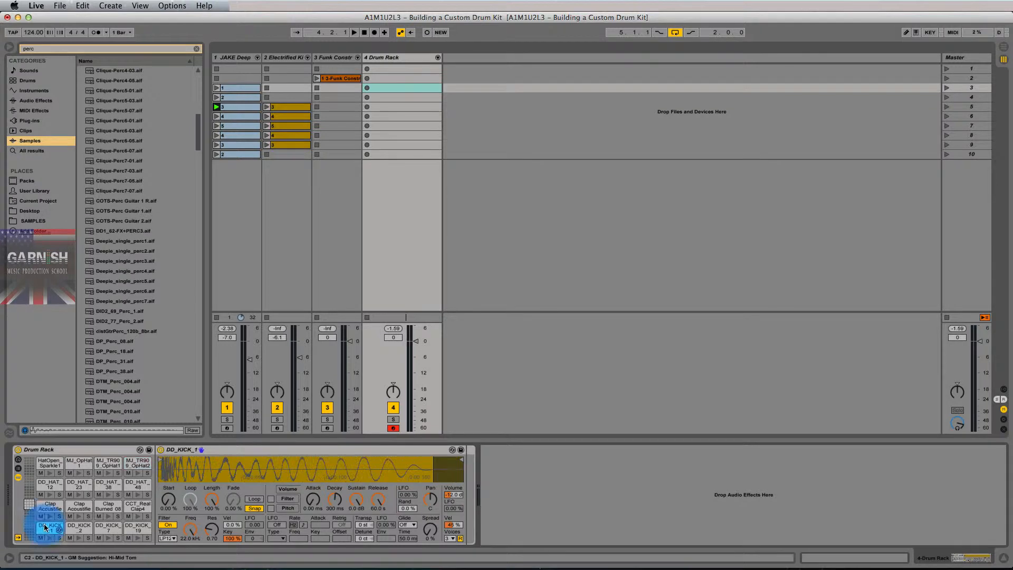
{"action": "left_click", "coordinate": [79, 528]}
{"action": "left_click", "coordinate": [108, 528]}
{"action": "left_click", "coordinate": [138, 528]}
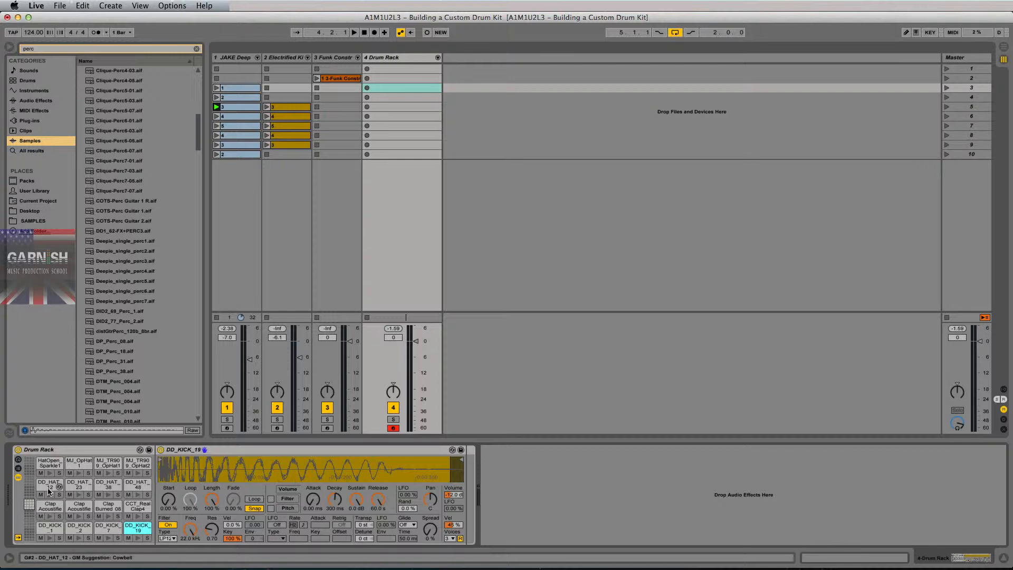
{"action": "left_click", "coordinate": [49, 495]}
{"action": "left_click", "coordinate": [77, 496]}
{"action": "left_click", "coordinate": [50, 537]}
{"action": "left_click", "coordinate": [51, 516]}
{"action": "left_click", "coordinate": [77, 518]}
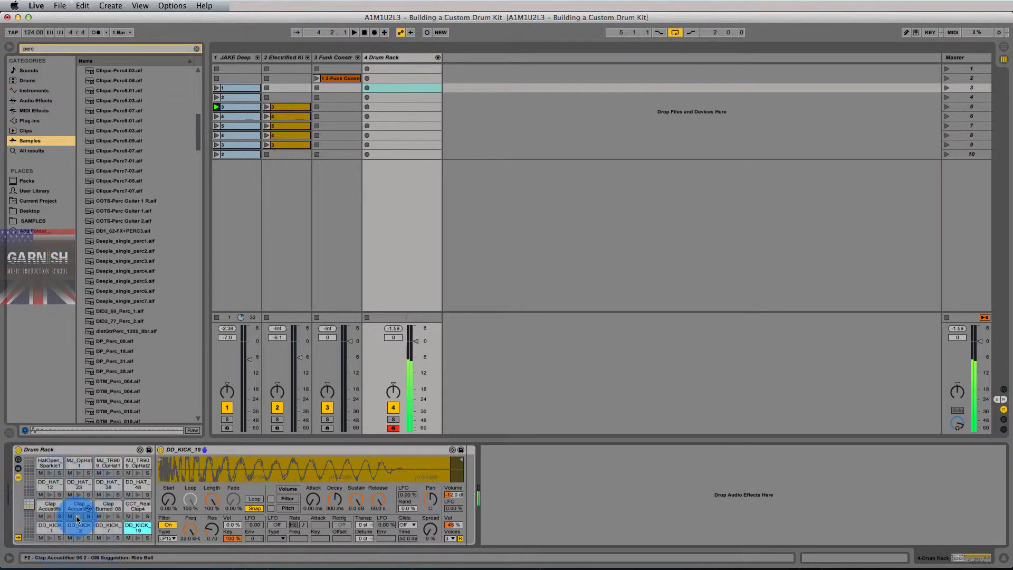
{"action": "left_click", "coordinate": [108, 517]}
{"action": "left_click_drag", "start_coordinate": [29, 504], "coordinate": [29, 491]}
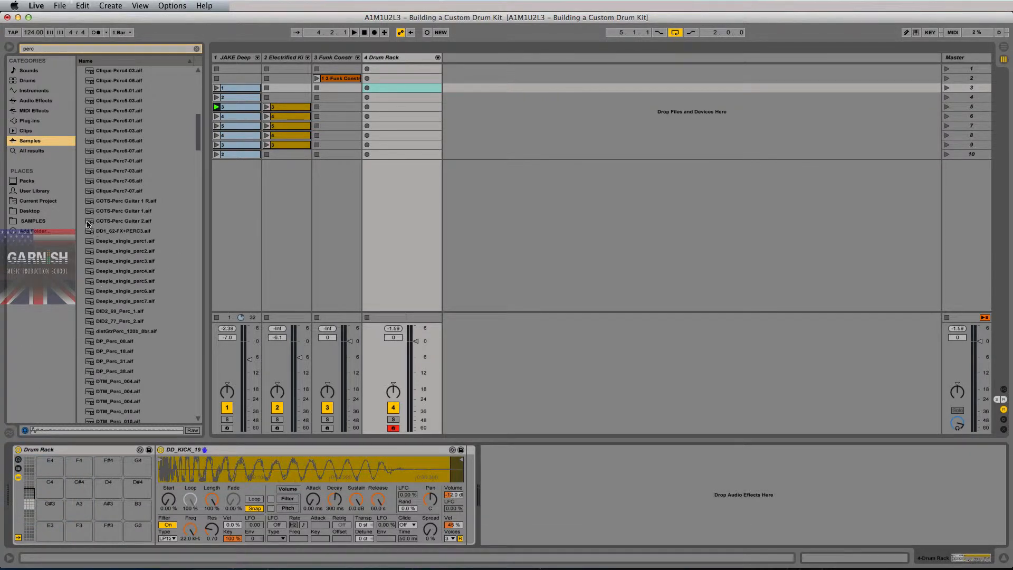
Open SAMPLES and audition 123BPM_ACCENT_PERC_05, _07 and _09.
{"action": "left_click", "coordinate": [33, 220]}
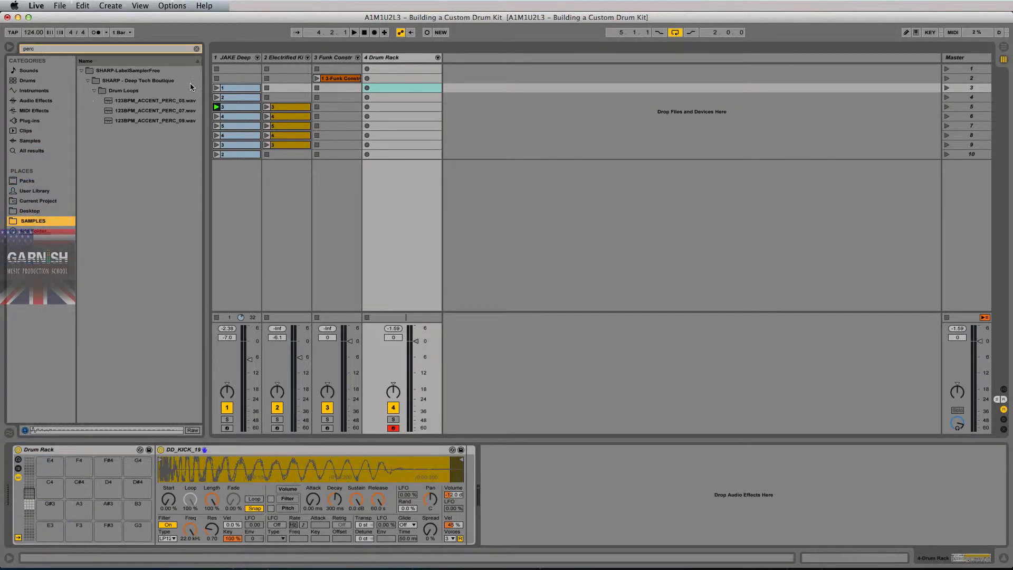
{"action": "left_click", "coordinate": [136, 100]}
{"action": "left_click", "coordinate": [151, 108]}
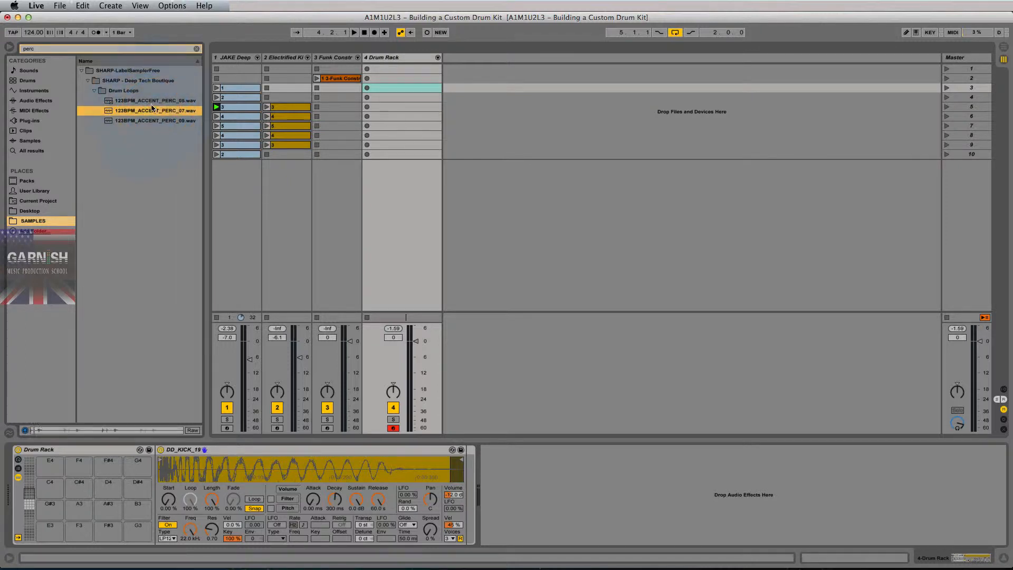
{"action": "left_click", "coordinate": [145, 121]}
Clear the search and expand SHARP - EDM Essential Sound 2014 > EDM_KITS_128BPM > KIT_08_A.
{"action": "left_click", "coordinate": [196, 49]}
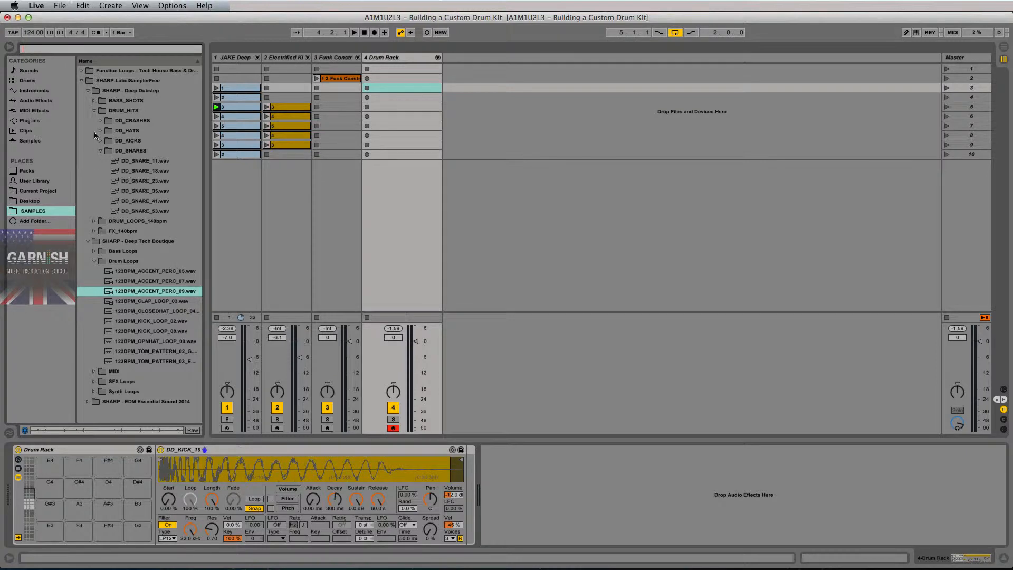
{"action": "key", "text": "super"}
{"action": "left_click", "coordinate": [103, 151]}
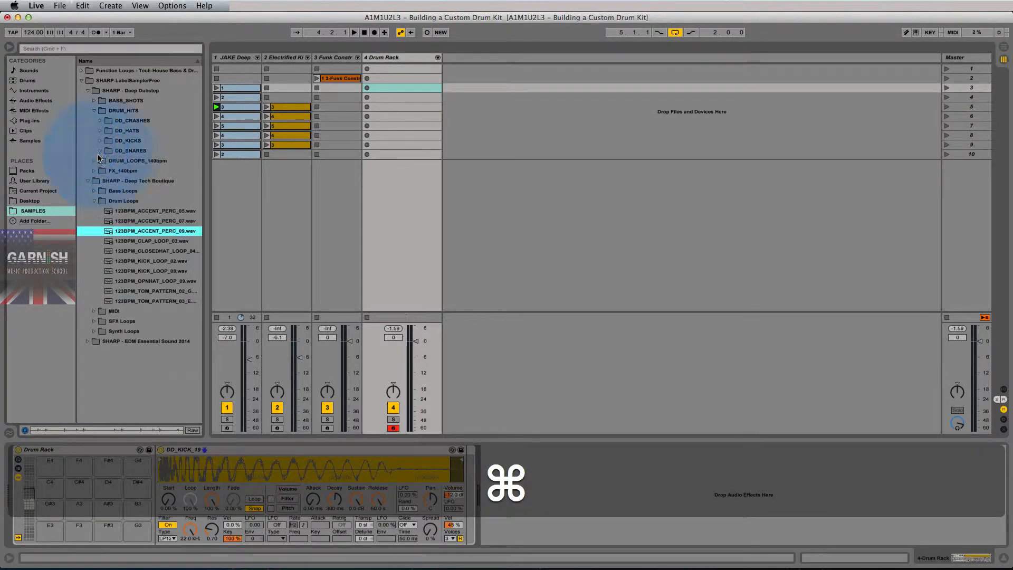
{"action": "left_click", "coordinate": [93, 171]}
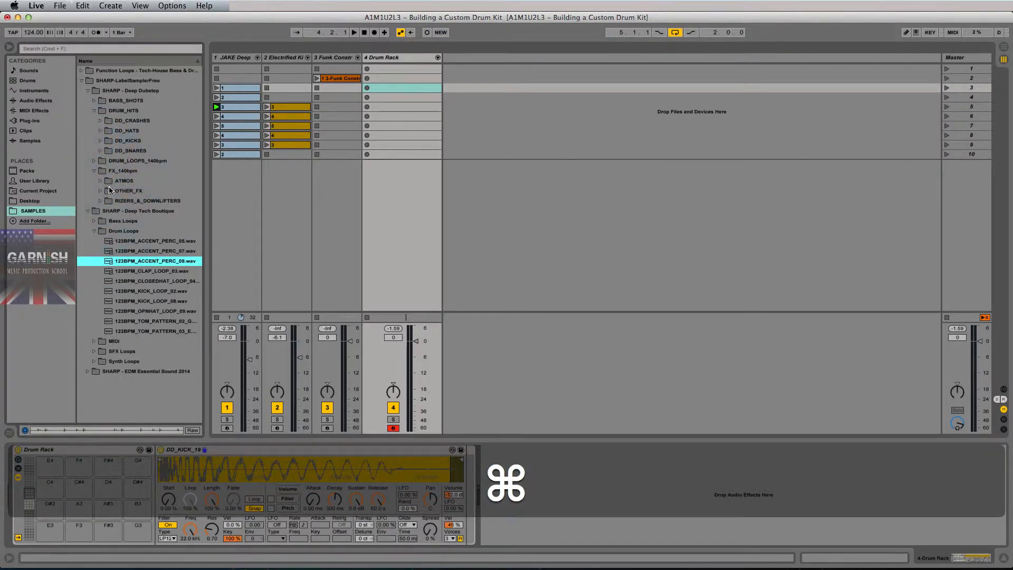
{"action": "left_click", "coordinate": [94, 171]}
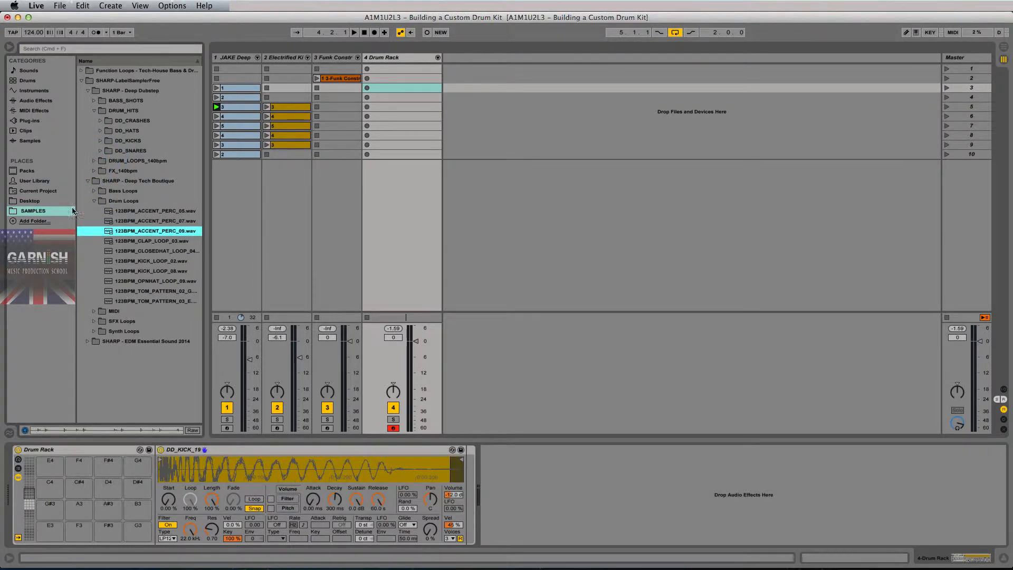
{"action": "left_click", "coordinate": [88, 341]}
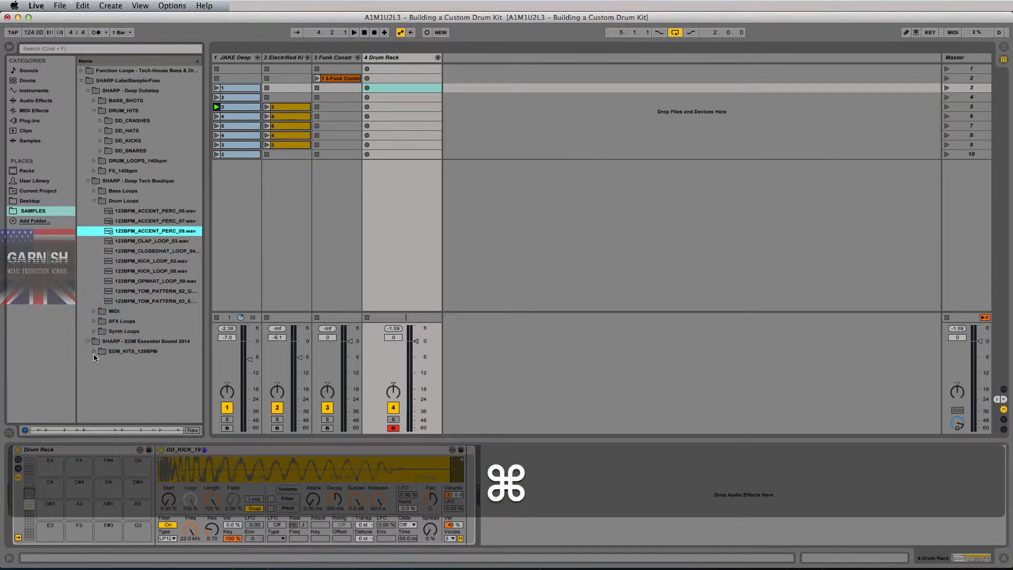
{"action": "left_click", "coordinate": [94, 351]}
{"action": "left_click", "coordinate": [101, 371]}
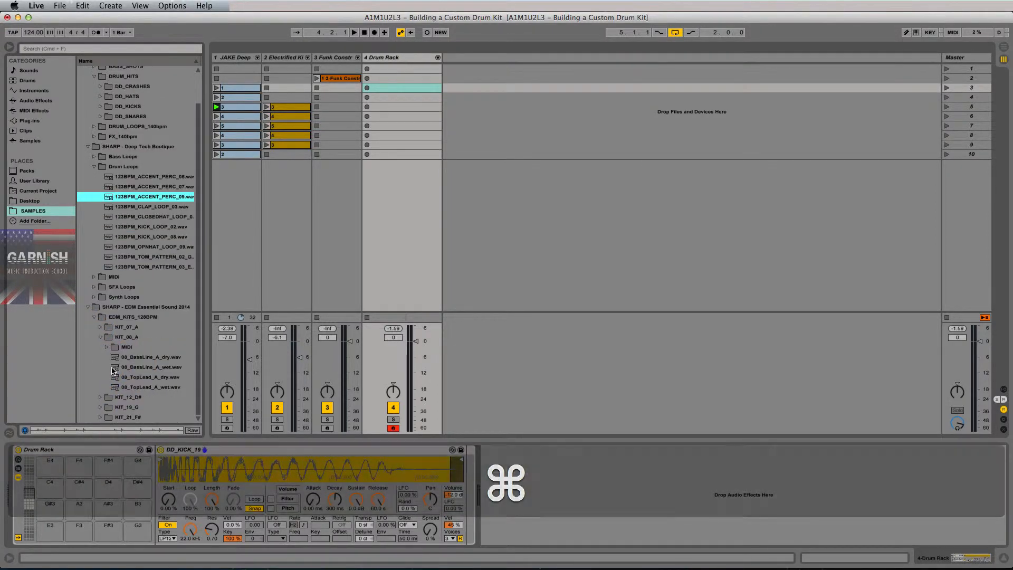
Collapse the open kit folders and search all Samples for 'perc'.
{"action": "left_click", "coordinate": [99, 338]}
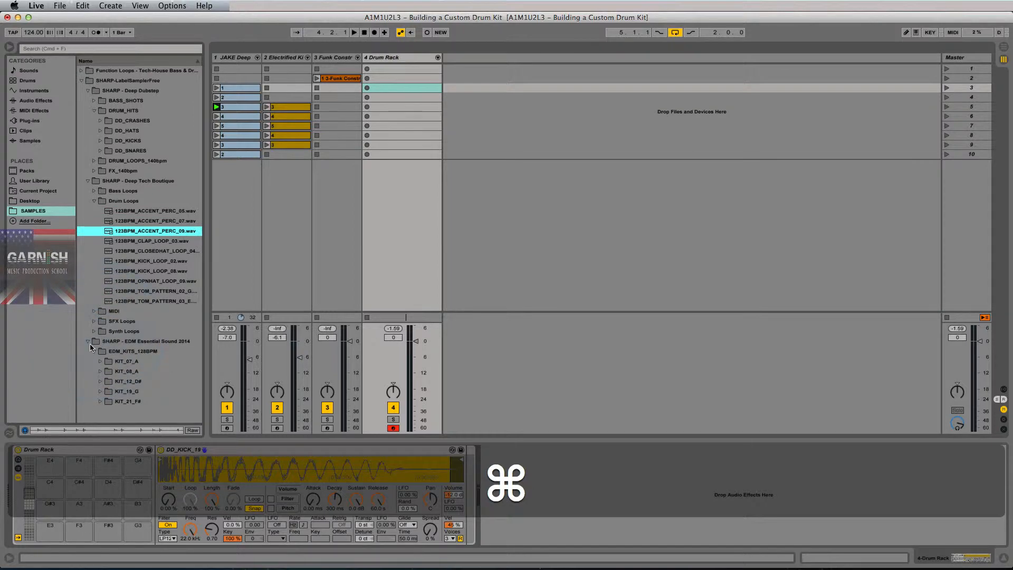
{"action": "left_click", "coordinate": [88, 342]}
{"action": "left_click", "coordinate": [30, 142]}
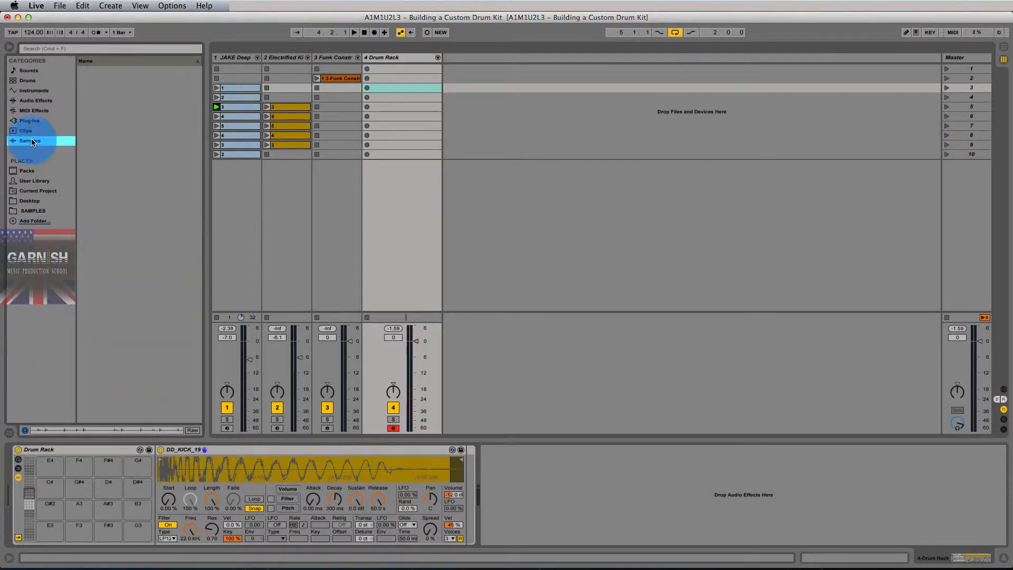
{"action": "left_click", "coordinate": [120, 50]}
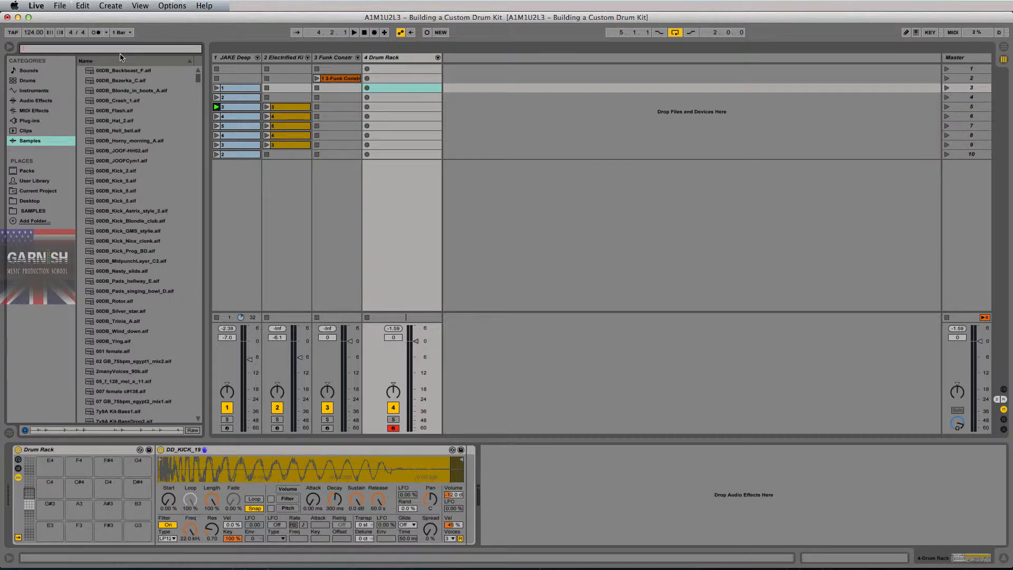
{"action": "type", "text": "perc"}
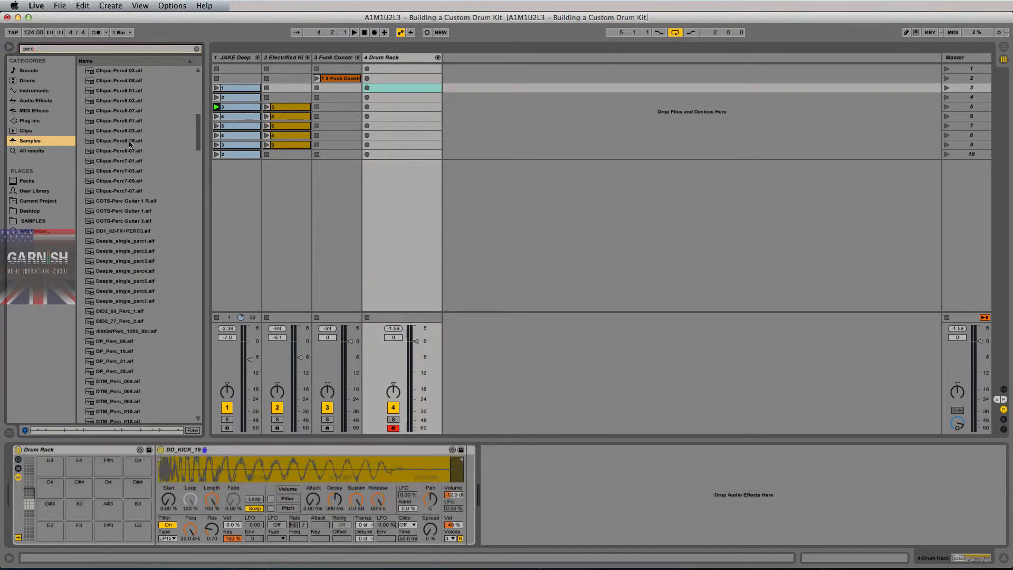
Audition the Deepie_single_perc samples one by one, comparing perc2 through perc6.
{"action": "scroll", "coordinate": [130, 143], "scroll_direction": "down", "scroll_amount": 4}
{"action": "left_click", "coordinate": [126, 168]}
{"action": "left_click", "coordinate": [126, 161]}
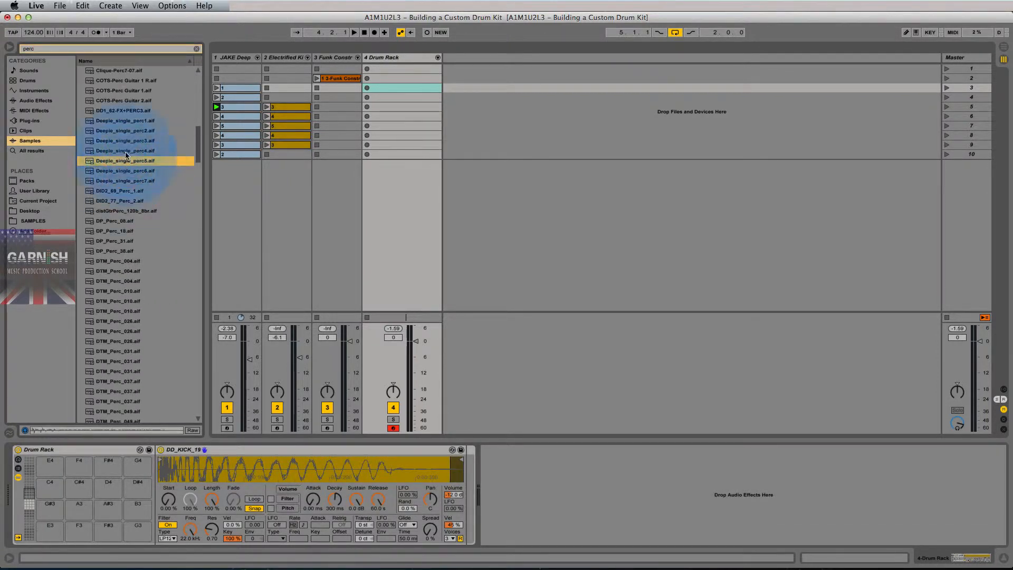
{"action": "left_click", "coordinate": [126, 151]}
{"action": "left_click", "coordinate": [126, 133]}
{"action": "key", "text": "Down"}
{"action": "key", "text": "Down"}
{"action": "key", "text": "Down"}
{"action": "key", "text": "Down"}
{"action": "key", "text": "Down"}
{"action": "key", "text": "Down"}
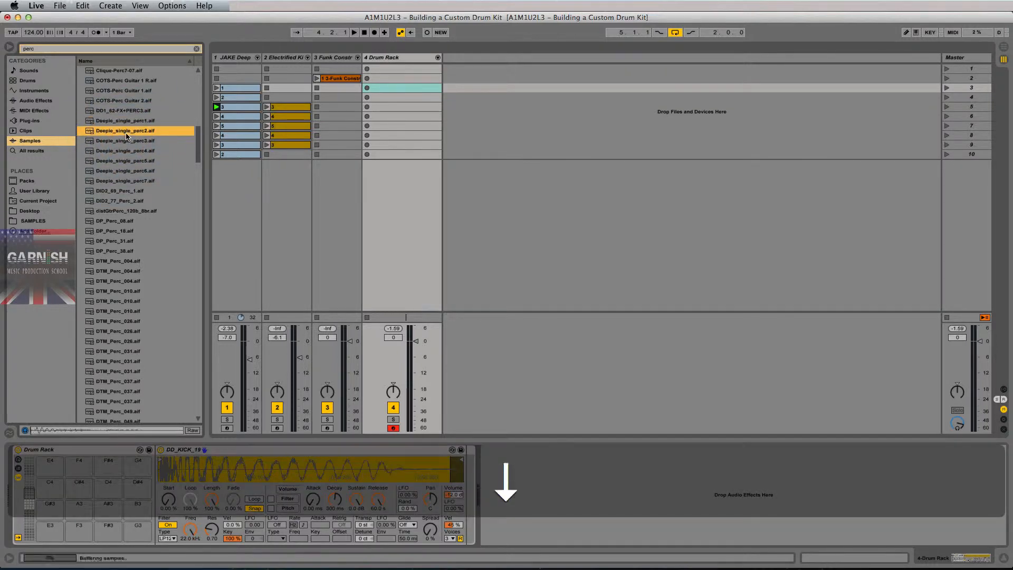
{"action": "key", "text": "Down"}
{"action": "key", "text": "Down"}
{"action": "key", "text": "Down"}
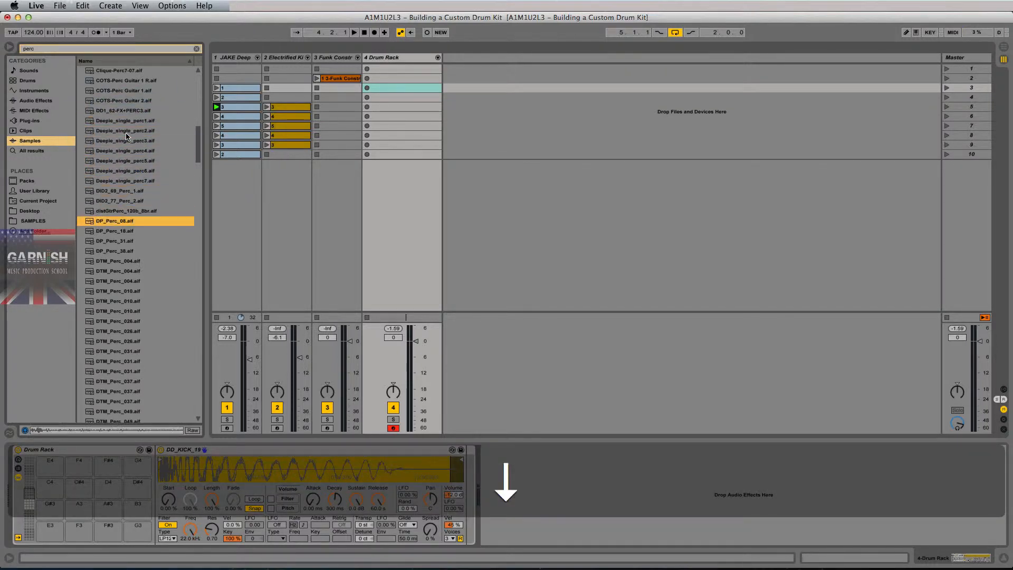
{"action": "key", "text": "Up"}
{"action": "key", "text": "Up"}
{"action": "key", "text": "Up"}
{"action": "key", "text": "Up"}
{"action": "key", "text": "Up"}
{"action": "key", "text": "Up"}
{"action": "key", "text": "Up"}
{"action": "key", "text": "Up"}
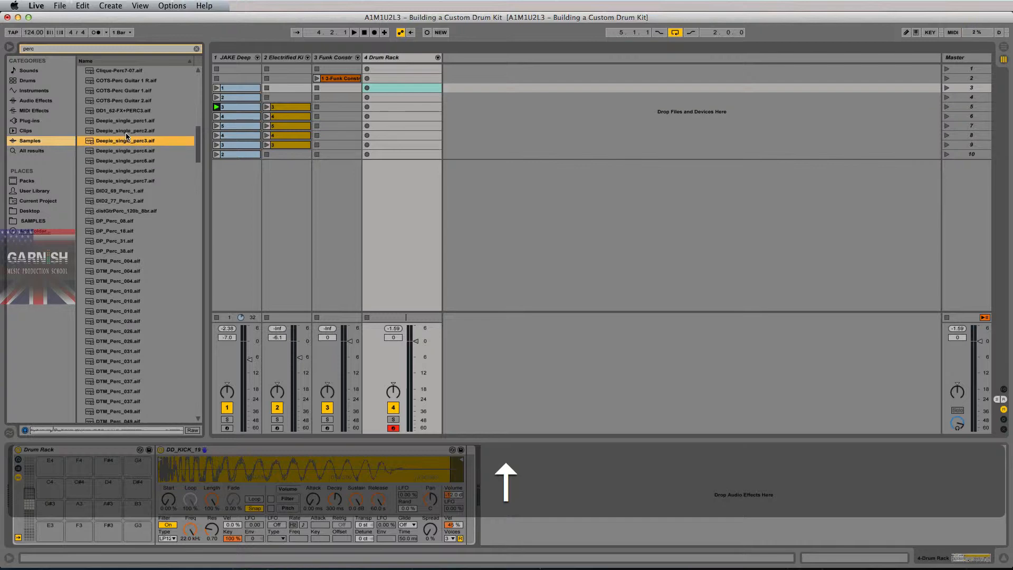
{"action": "key", "text": "Down"}
{"action": "key", "text": "Up"}
{"action": "key", "text": "Down"}
{"action": "key", "text": "Down"}
{"action": "key", "text": "Down"}
{"action": "key", "text": "Up"}
{"action": "key", "text": "Up"}
{"action": "key", "text": "Up"}
{"action": "key", "text": "Down"}
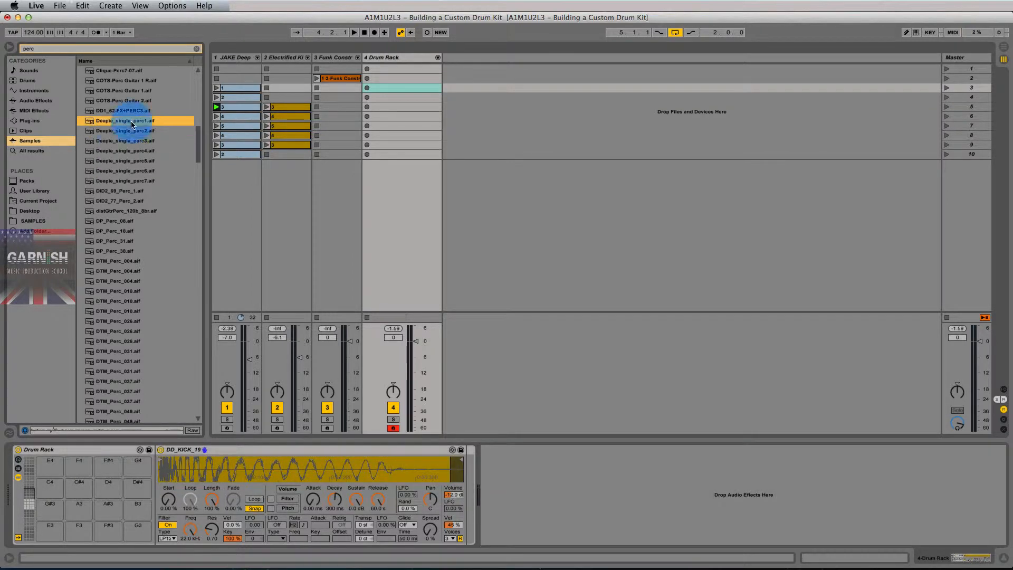
{"action": "key", "text": "Up"}
{"action": "key", "text": "Up"}
Select Deepie_single_perc1 through Deepie_single_perc7.
{"action": "left_click", "coordinate": [136, 181], "text": "shift"}
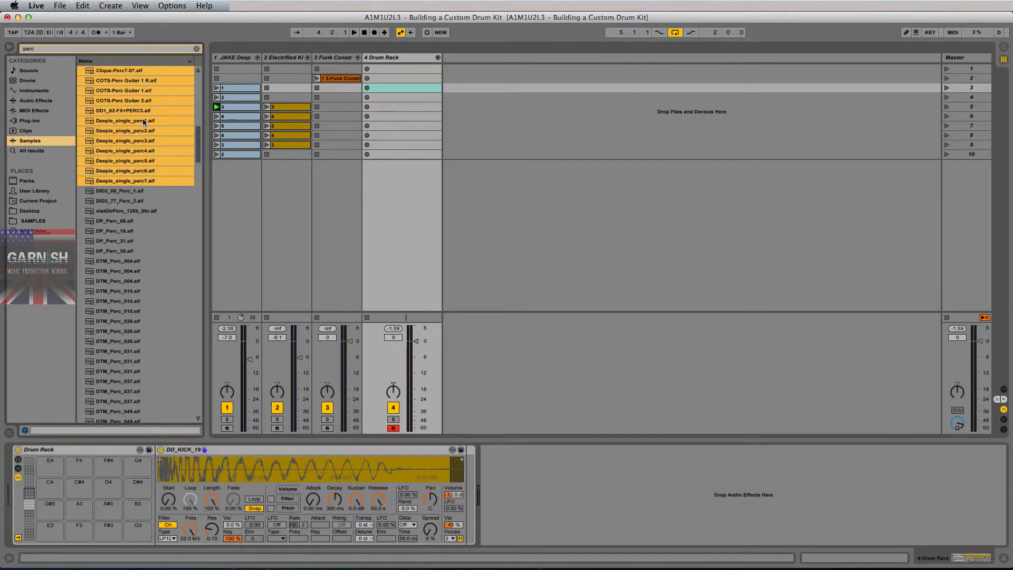
{"action": "left_click", "coordinate": [141, 121]}
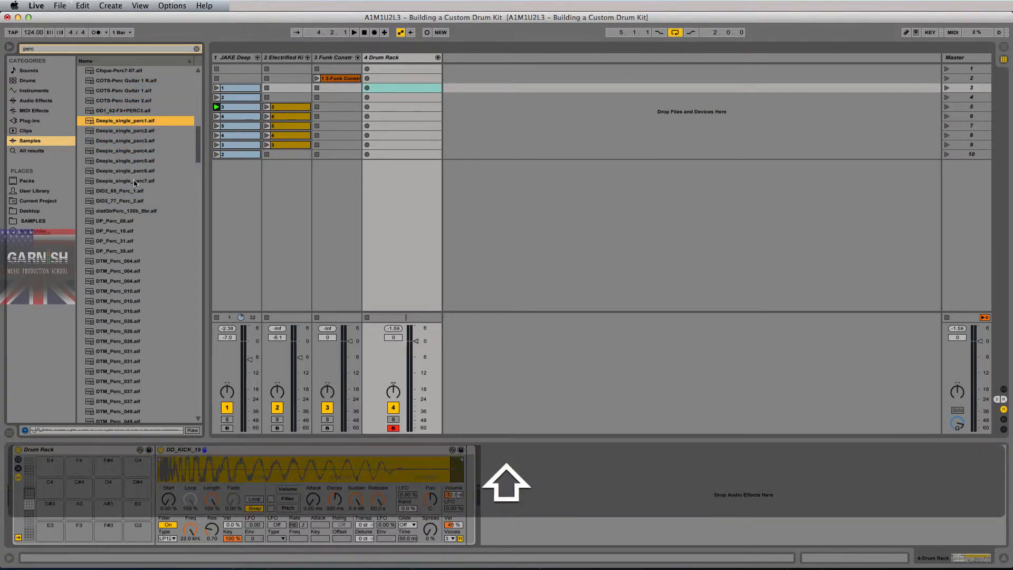
{"action": "left_click", "coordinate": [136, 183], "text": "shift"}
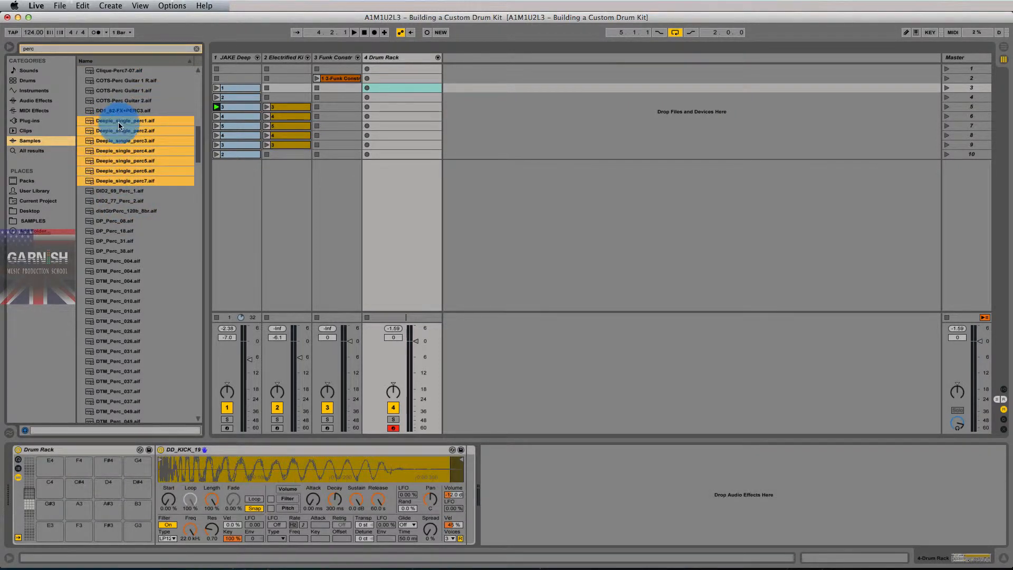
Drop the seven Deepie_single_perc samples onto pads E3–A#3 and play pad E3.
{"action": "left_click_drag", "start_coordinate": [119, 125], "coordinate": [51, 536]}
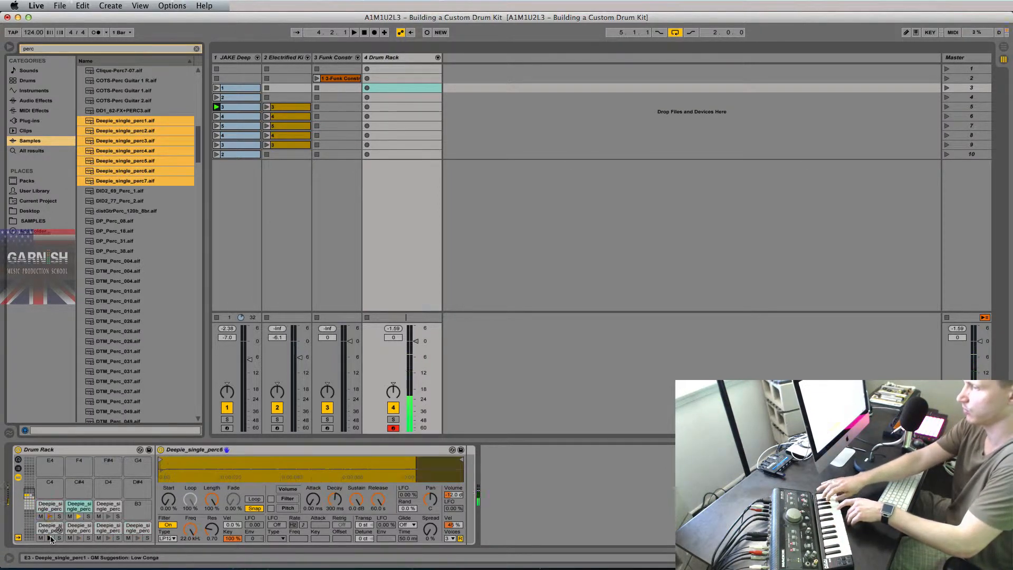
{"action": "left_click", "coordinate": [51, 538]}
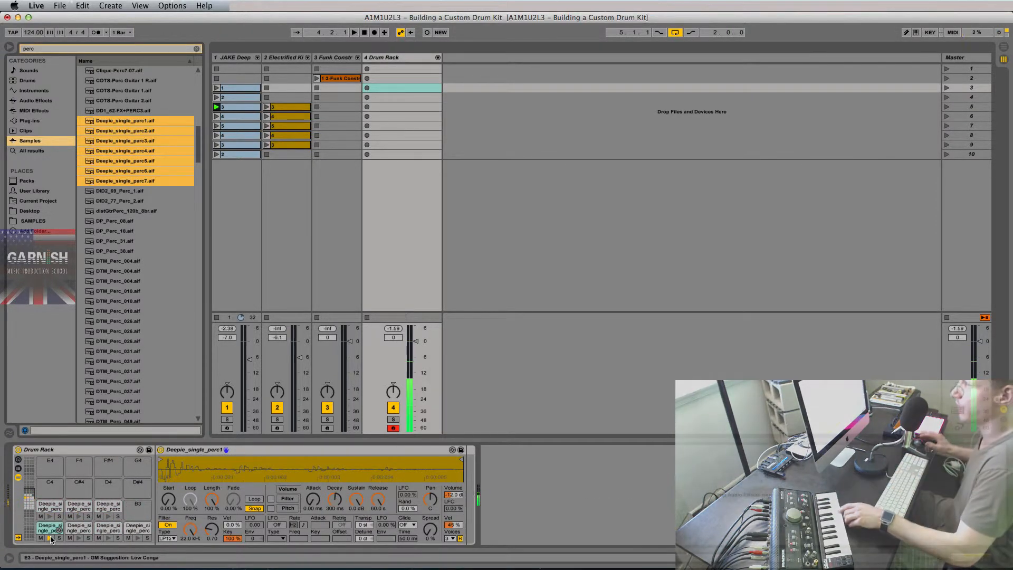
Audition the DW_PERC samples, including DW_PERC_4, _25, _28 and _41.
{"action": "scroll", "coordinate": [132, 264], "scroll_direction": "down", "scroll_amount": 5}
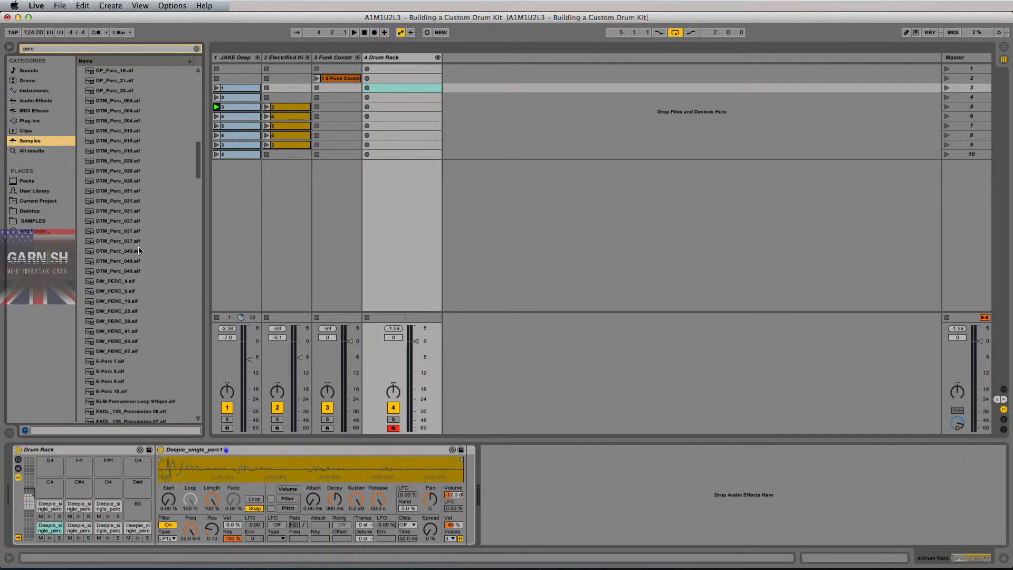
{"action": "left_click", "coordinate": [114, 281]}
{"action": "key", "text": "Down"}
{"action": "key", "text": "Up"}
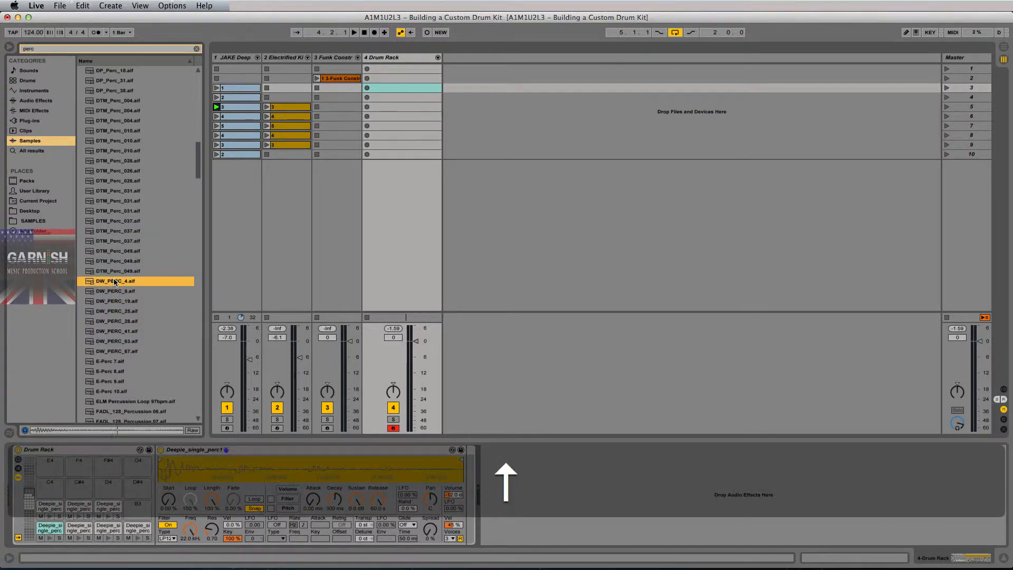
{"action": "key", "text": "Down"}
{"action": "key", "text": "Down"}
{"action": "key", "text": "Up"}
{"action": "key", "text": "Down"}
{"action": "key", "text": "Down"}
{"action": "key", "text": "Down"}
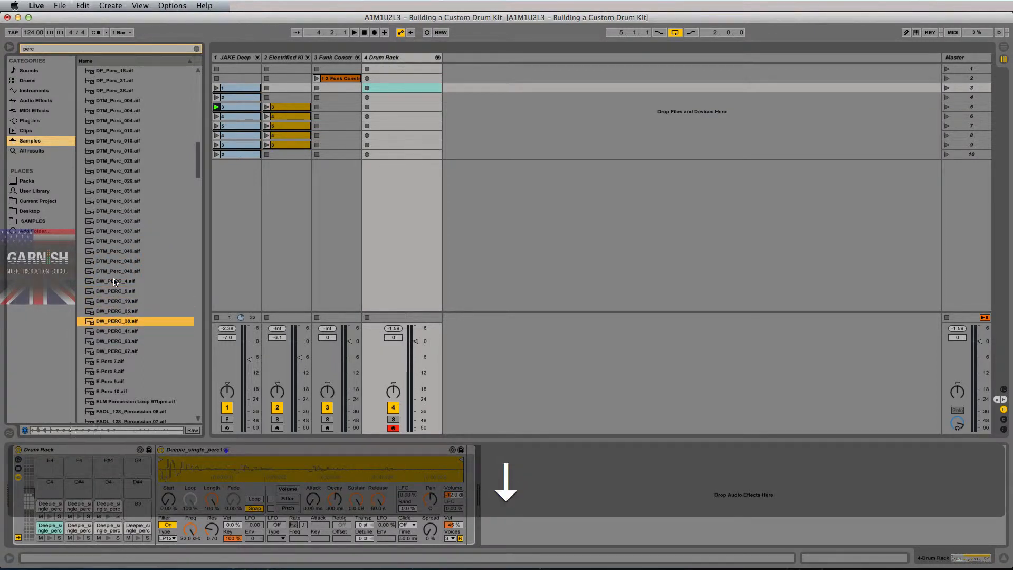
{"action": "key", "text": "Up"}
{"action": "key", "text": "Down"}
{"action": "key", "text": "Down"}
{"action": "key", "text": "Down"}
{"action": "key", "text": "Up"}
{"action": "key", "text": "Up"}
{"action": "key", "text": "Down"}
{"action": "key", "text": "Down"}
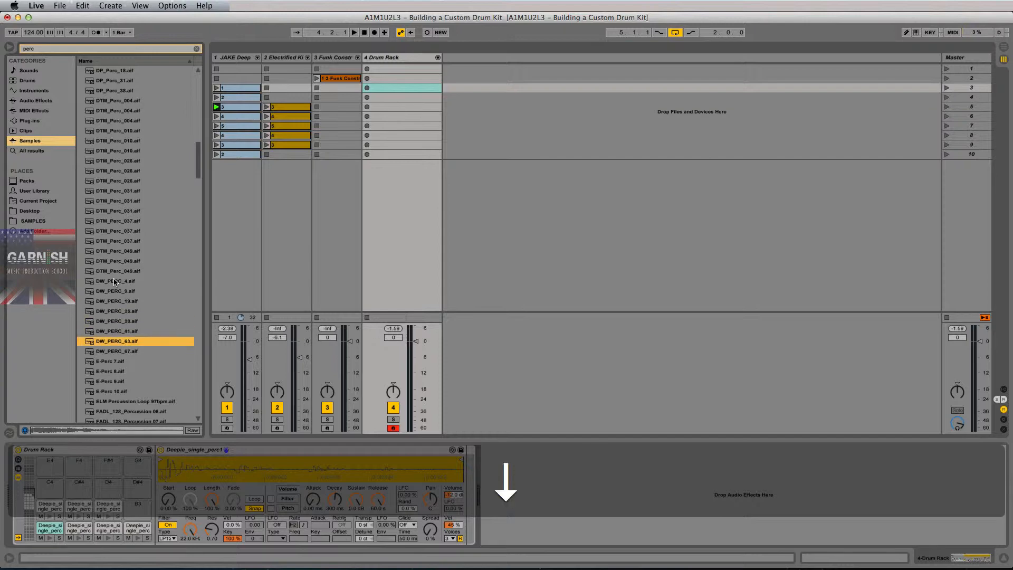
{"action": "key", "text": "Down"}
{"action": "key", "text": "Up"}
{"action": "key", "text": "Up"}
{"action": "key", "text": "Up"}
Select DW_PERC_4 through DW_PERC_67 in the browser.
{"action": "left_click", "coordinate": [125, 282]}
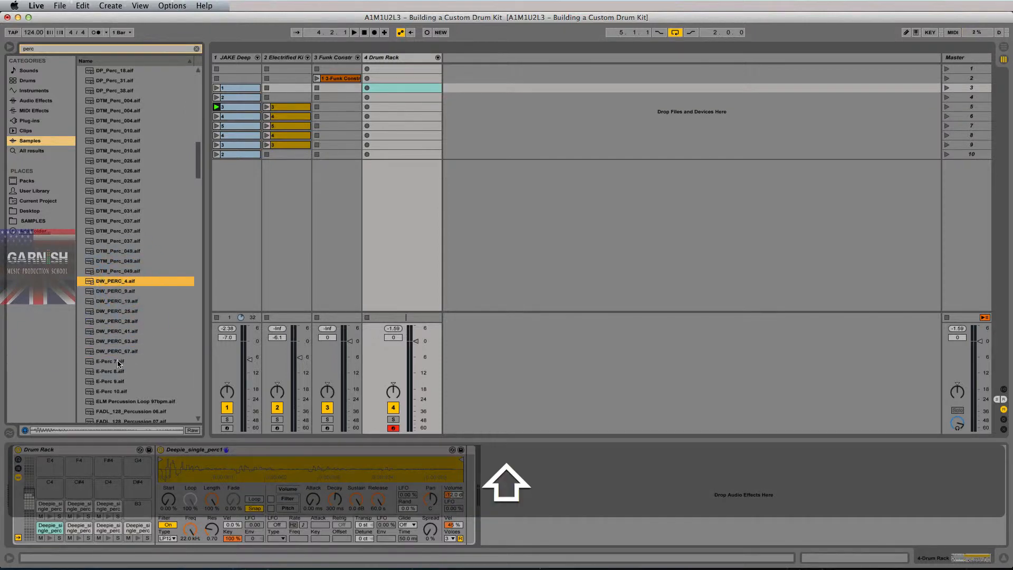
{"action": "left_click", "coordinate": [123, 349], "text": "shift"}
{"action": "left_click", "coordinate": [129, 351]}
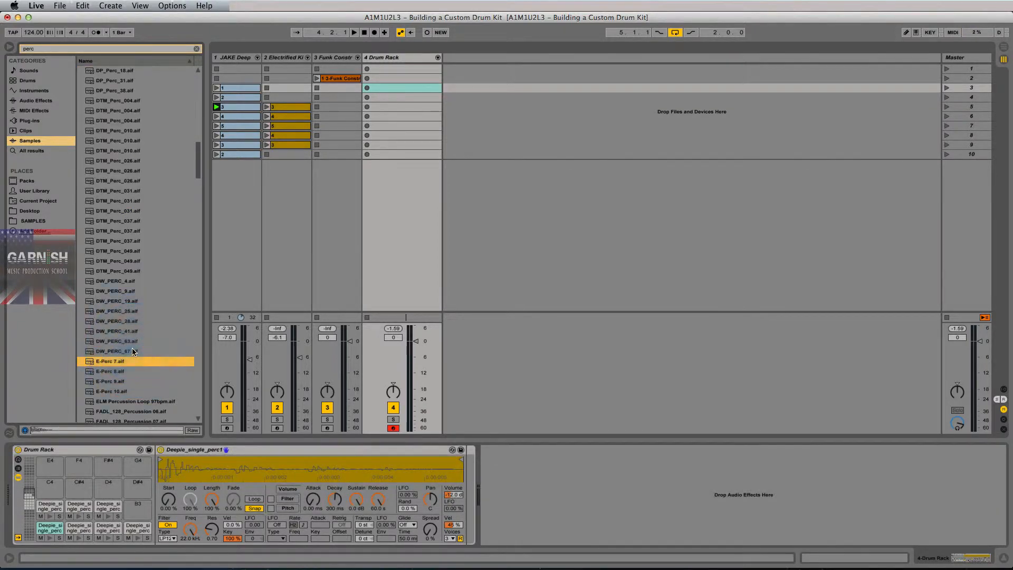
{"action": "left_click", "coordinate": [125, 282], "text": "shift"}
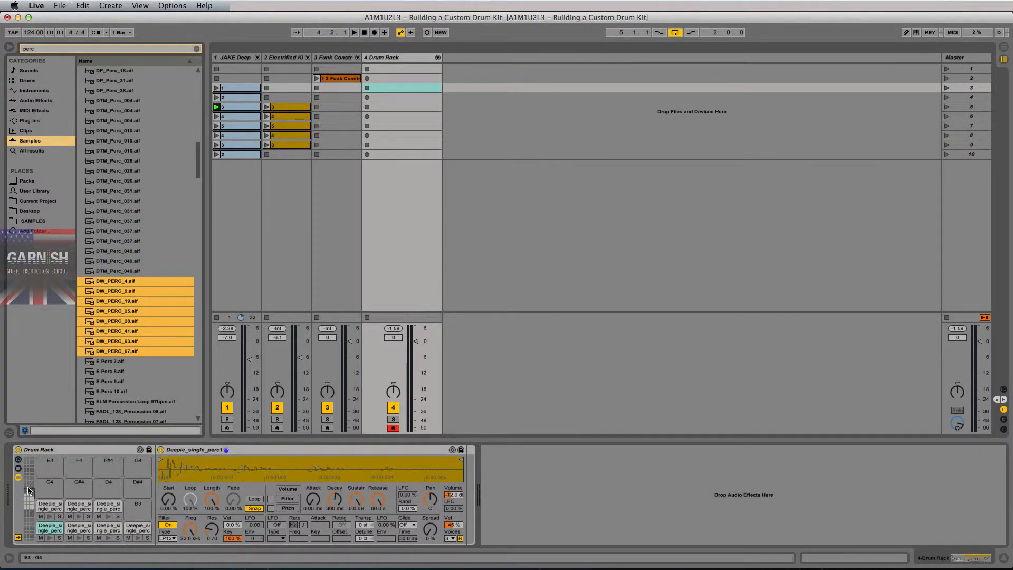
Place the eight DW_PERC samples onto the empty Drum Rack pads after the Deepie percs.
{"action": "left_click", "coordinate": [29, 470]}
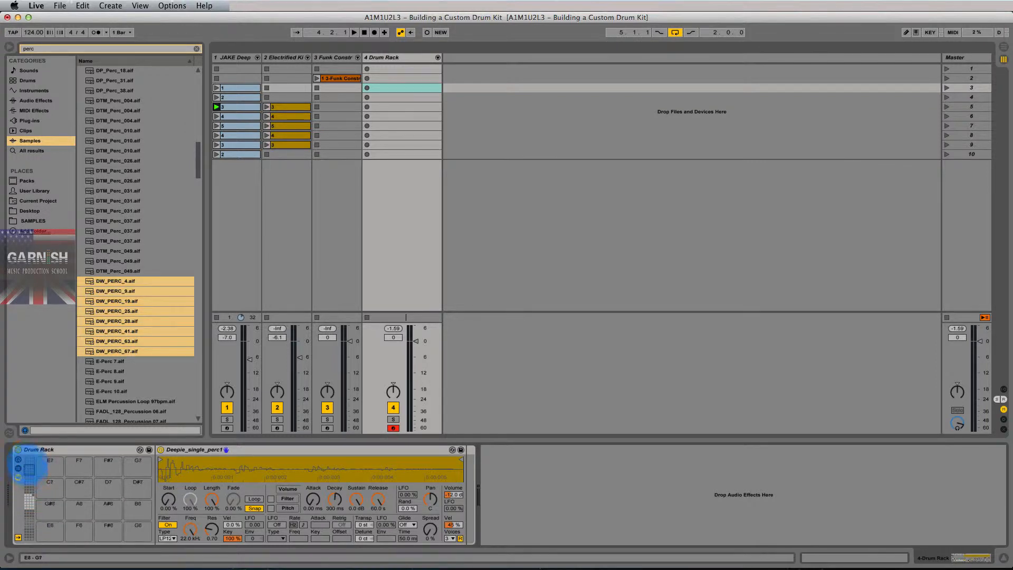
{"action": "left_click", "coordinate": [29, 479]}
{"action": "left_click", "coordinate": [28, 489]}
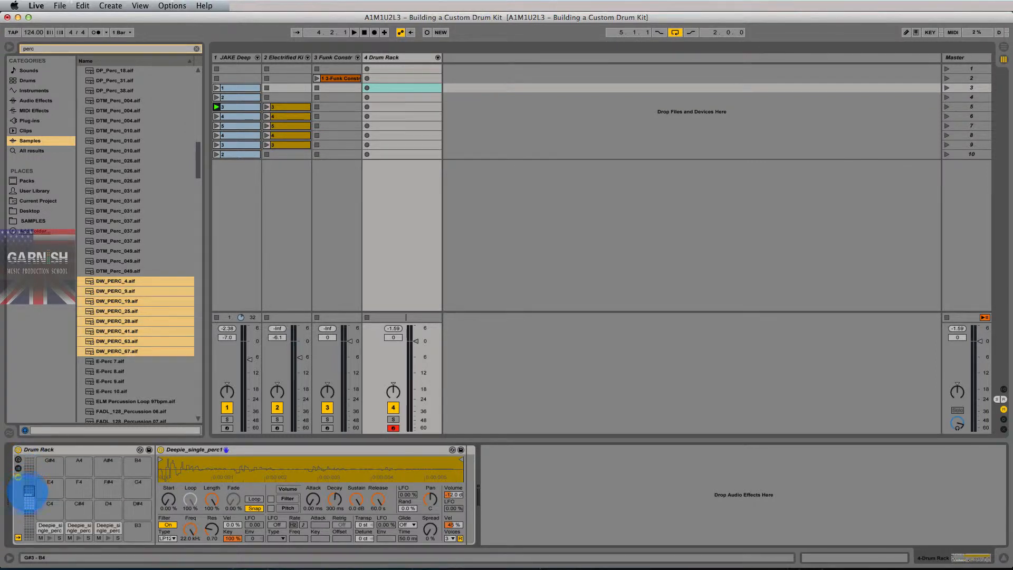
{"action": "left_click", "coordinate": [29, 510]}
{"action": "left_click_drag", "start_coordinate": [29, 512], "coordinate": [29, 491]}
{"action": "left_click_drag", "start_coordinate": [113, 283], "coordinate": [130, 526]}
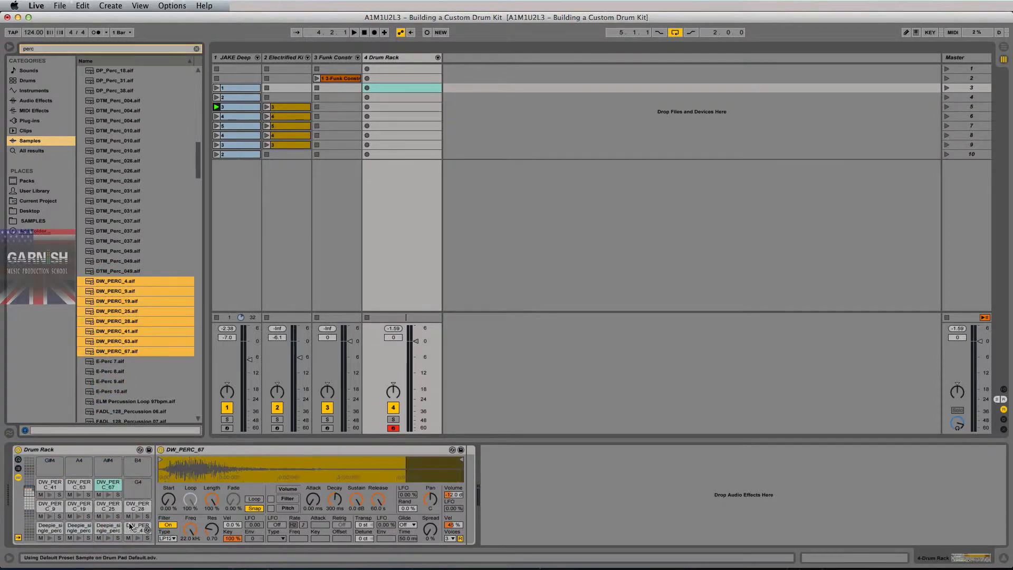
Check the DD_KICK and DW_PERC pad ranges on the Drum Rack track.
{"action": "left_click", "coordinate": [30, 509]}
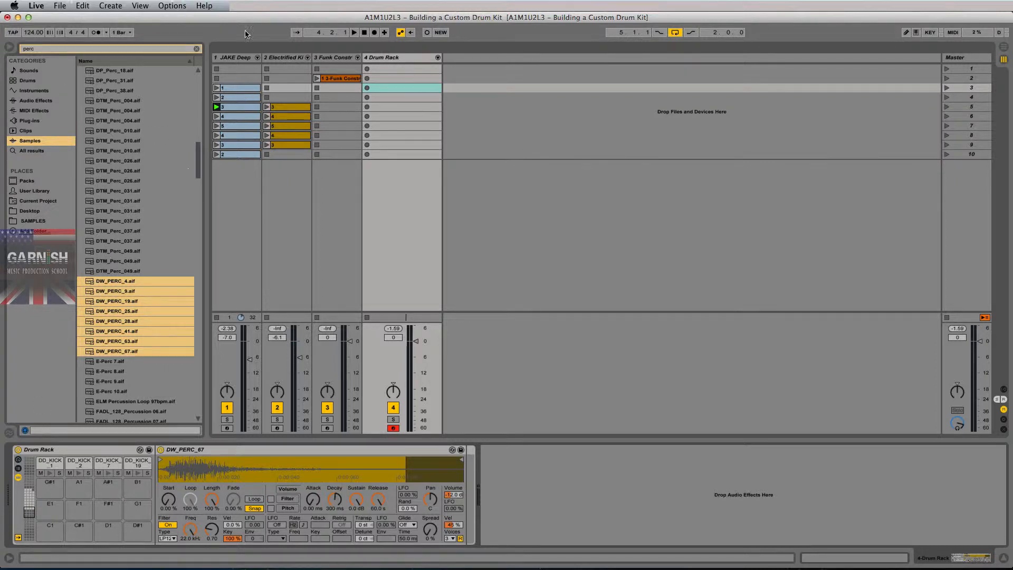
{"action": "left_click", "coordinate": [389, 59]}
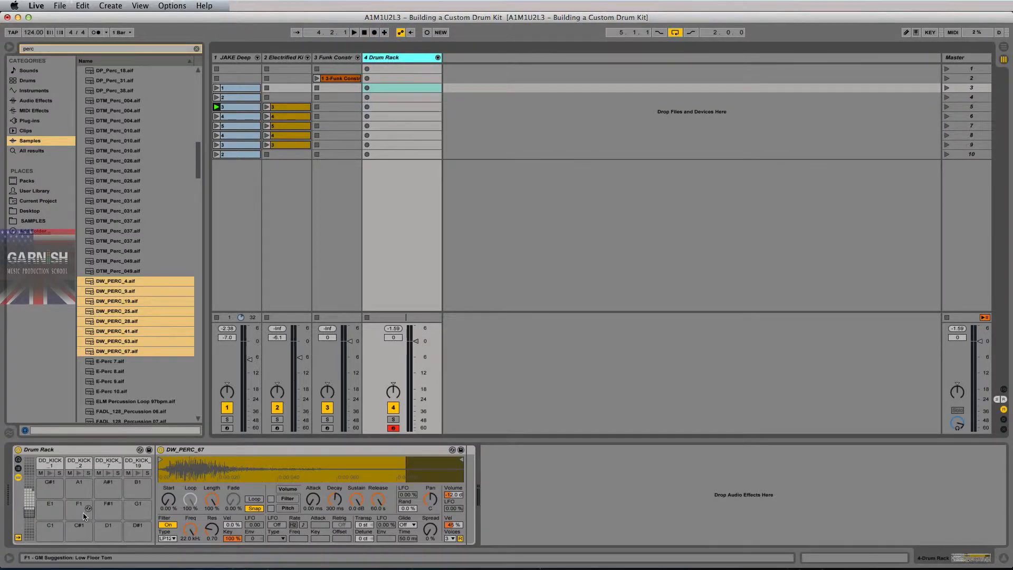
{"action": "left_click", "coordinate": [29, 502]}
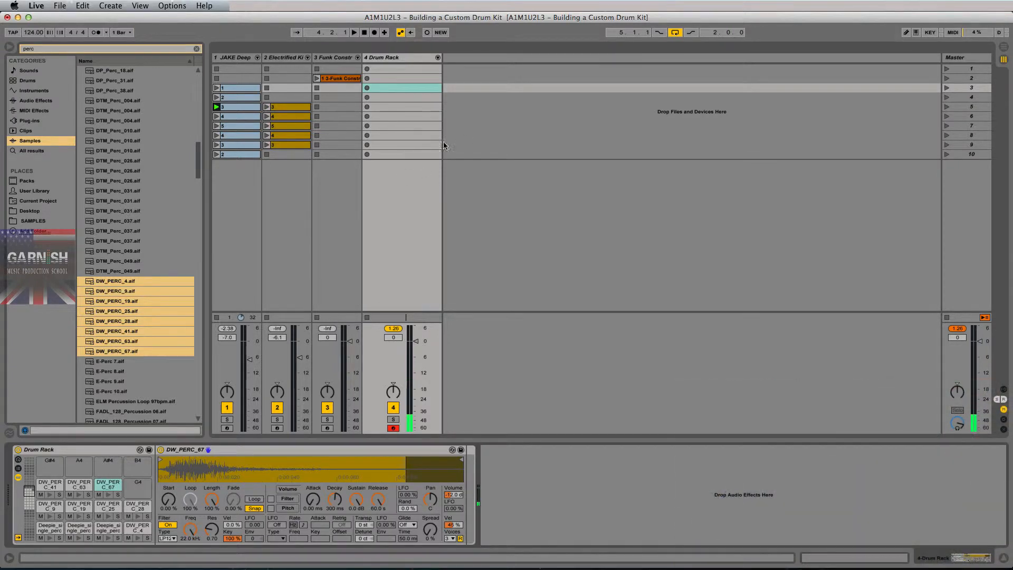
Insert a new scene 11 below scene 10 and stop track 1's clip.
{"action": "right_click", "coordinate": [969, 156]}
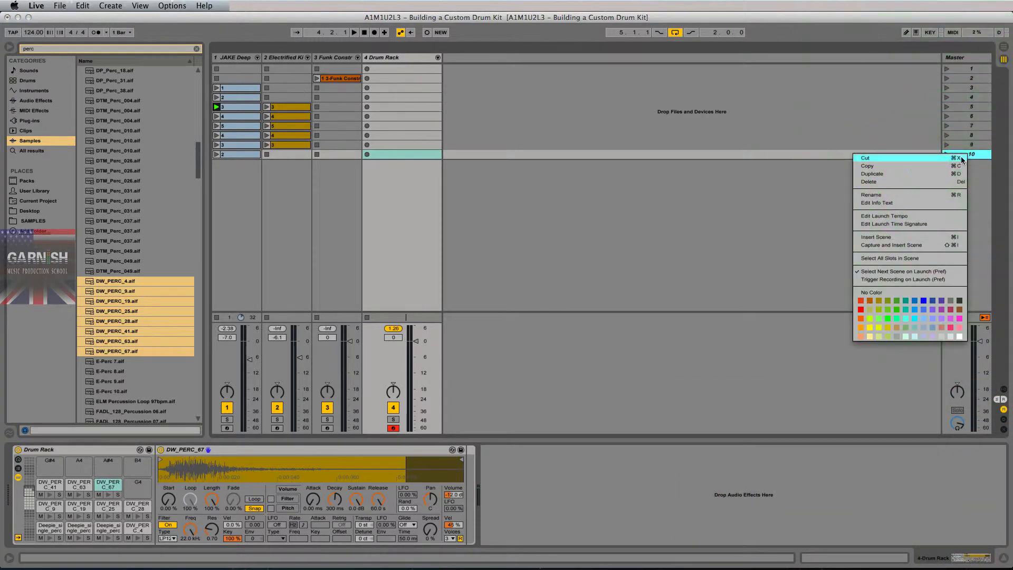
{"action": "left_click", "coordinate": [895, 237]}
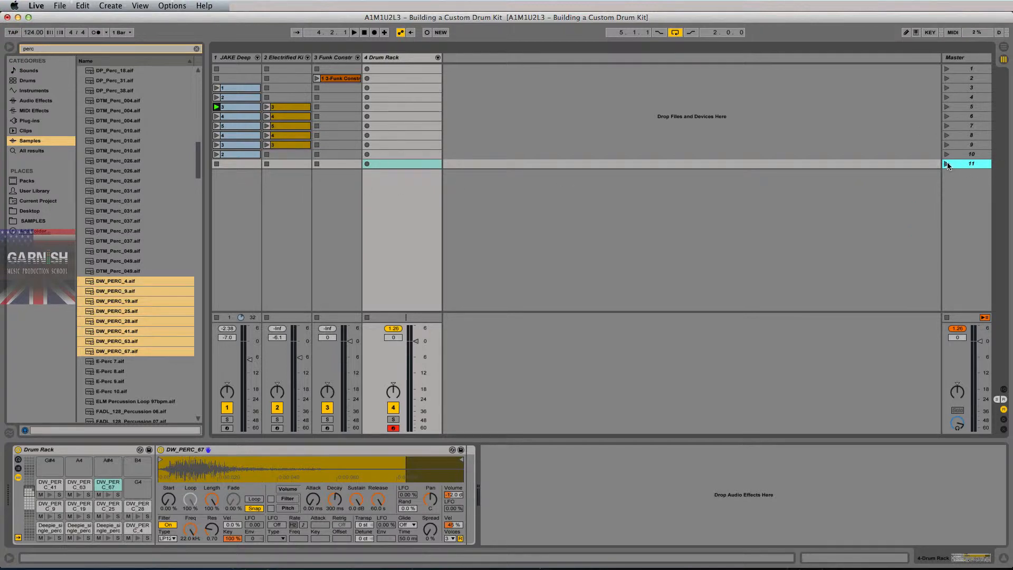
{"action": "left_click", "coordinate": [948, 165]}
Create an empty MIDI clip in scene 11 and enlarge the note editor for drum editing.
{"action": "double_click", "coordinate": [398, 161]}
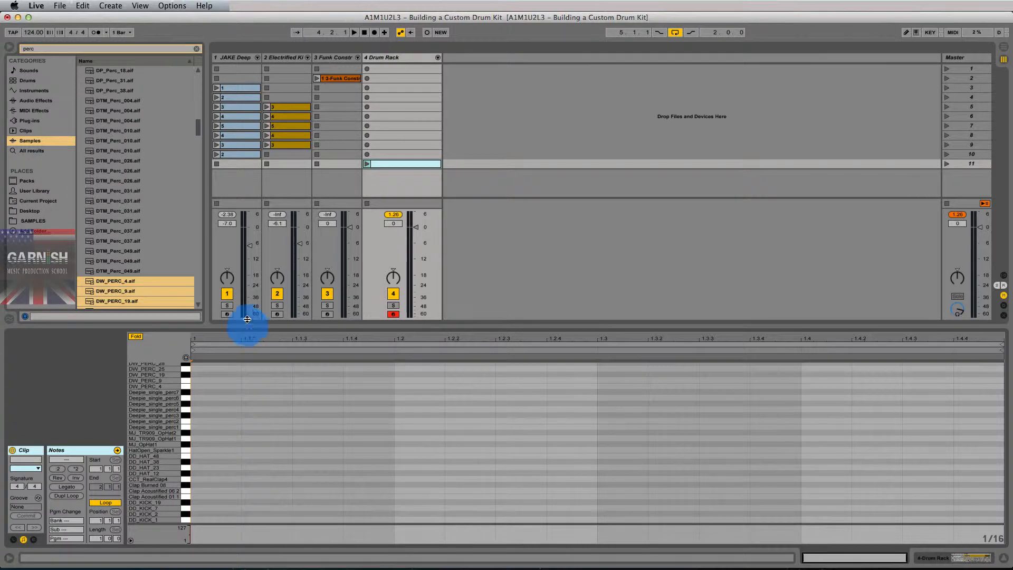
{"action": "left_click_drag", "start_coordinate": [247, 319], "coordinate": [248, 249]}
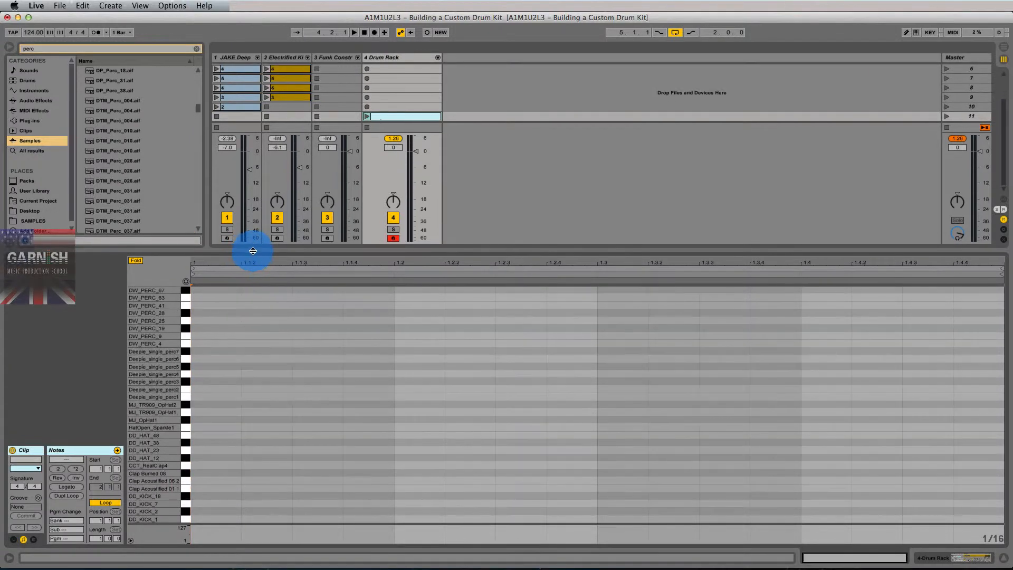
{"action": "left_click", "coordinate": [130, 540]}
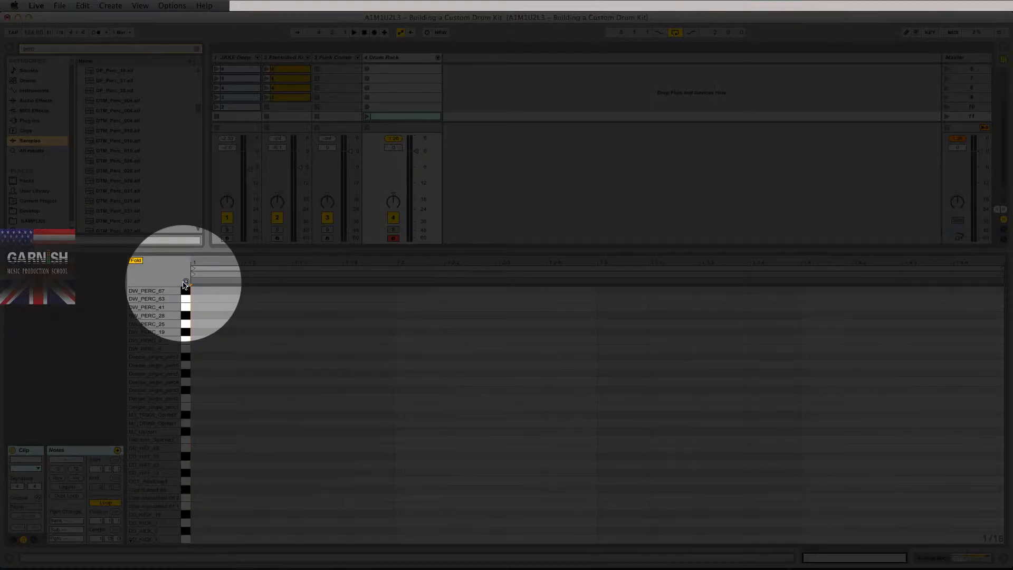
{"action": "left_click", "coordinate": [185, 282]}
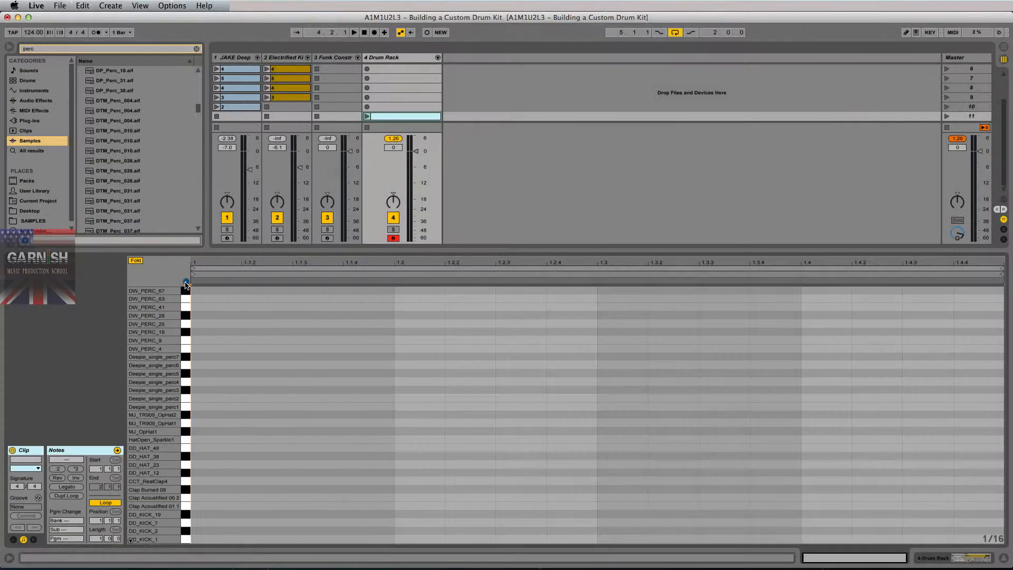
Audition the kick samples and place DD_KICK_7 hits on all four beats.
{"action": "left_click", "coordinate": [185, 537]}
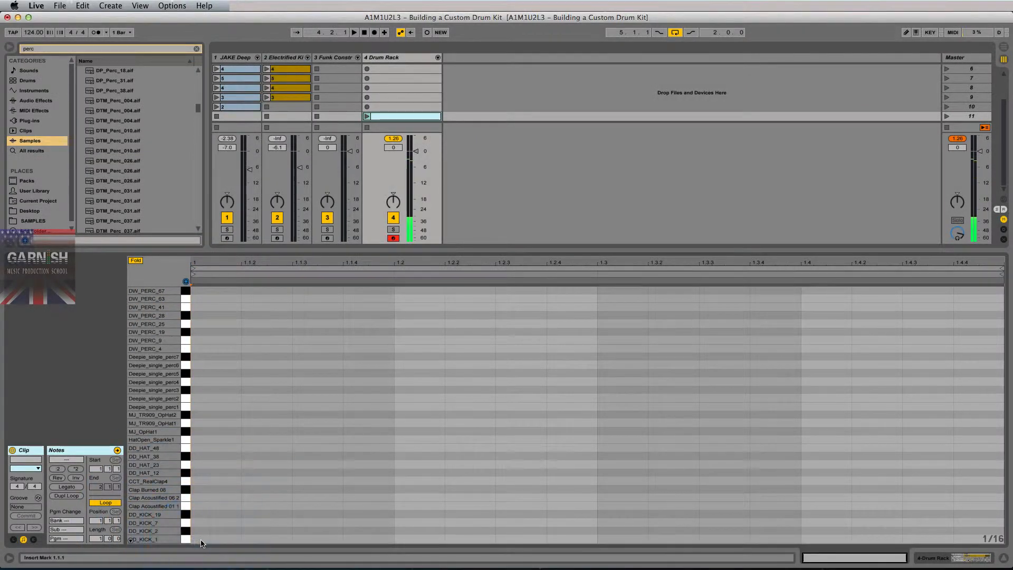
{"action": "left_click", "coordinate": [188, 531]}
{"action": "left_click", "coordinate": [188, 524]}
{"action": "left_click", "coordinate": [187, 516]}
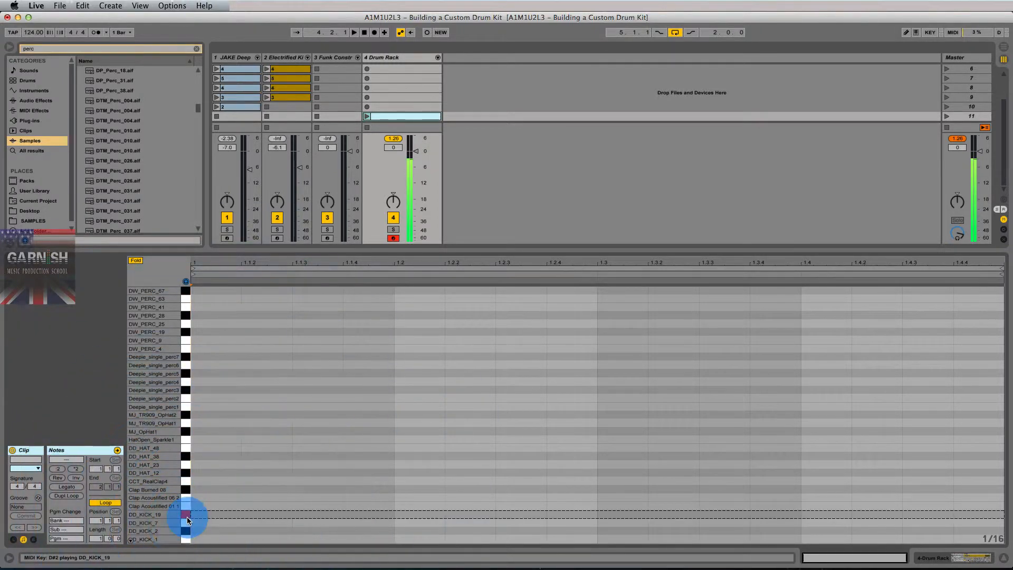
{"action": "double_click", "coordinate": [192, 523]}
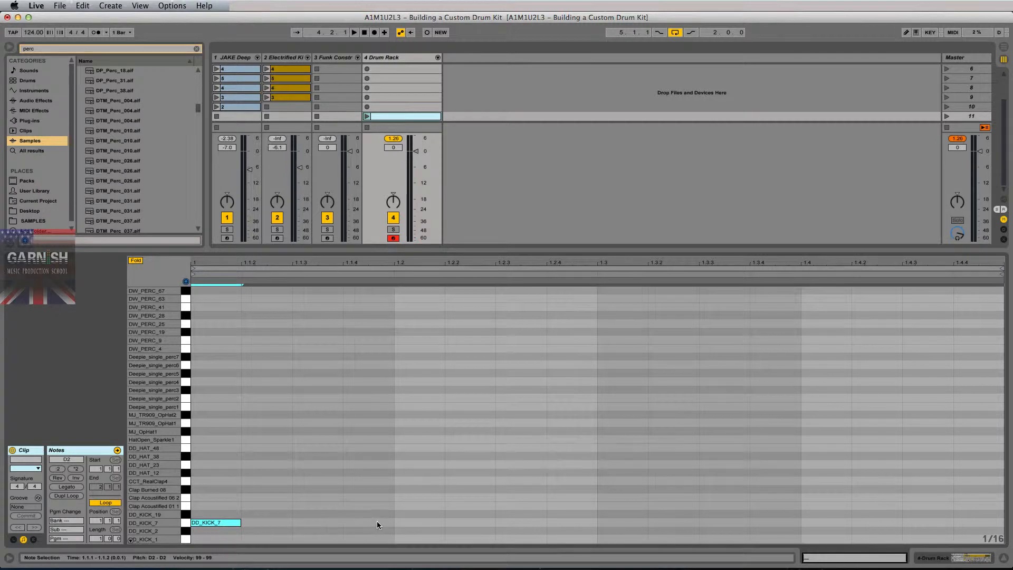
{"action": "double_click", "coordinate": [407, 523]}
{"action": "double_click", "coordinate": [610, 523]}
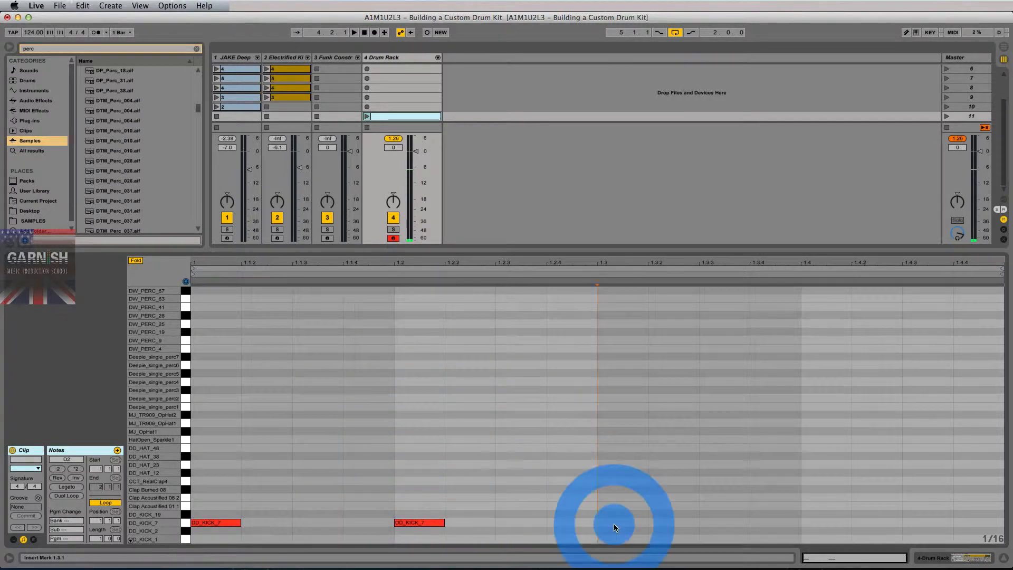
{"action": "double_click", "coordinate": [807, 522]}
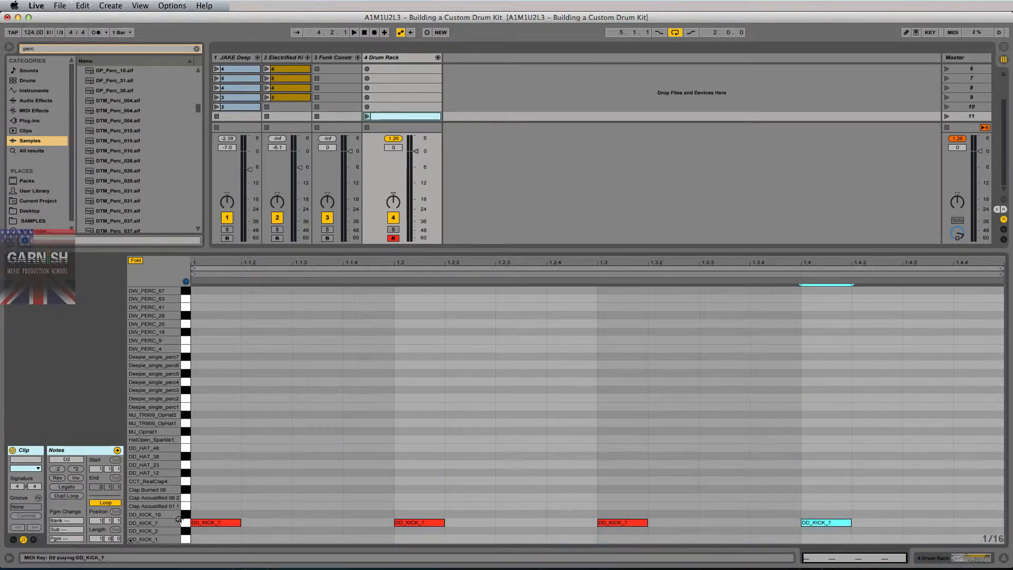
Audition the clap and add Clap Acoustified 01 hits on beats two and four.
{"action": "left_click", "coordinate": [184, 499]}
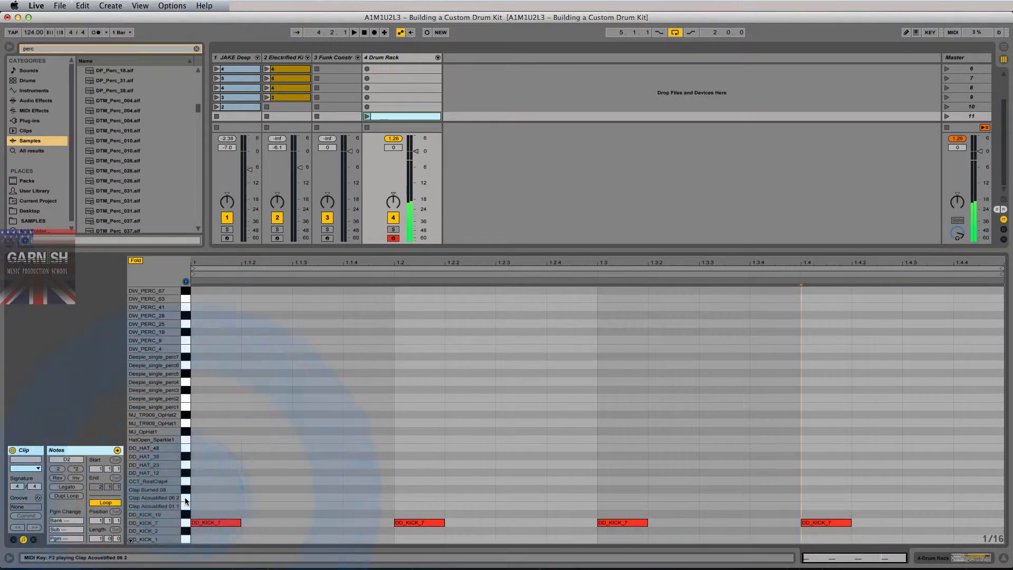
{"action": "left_click", "coordinate": [185, 499]}
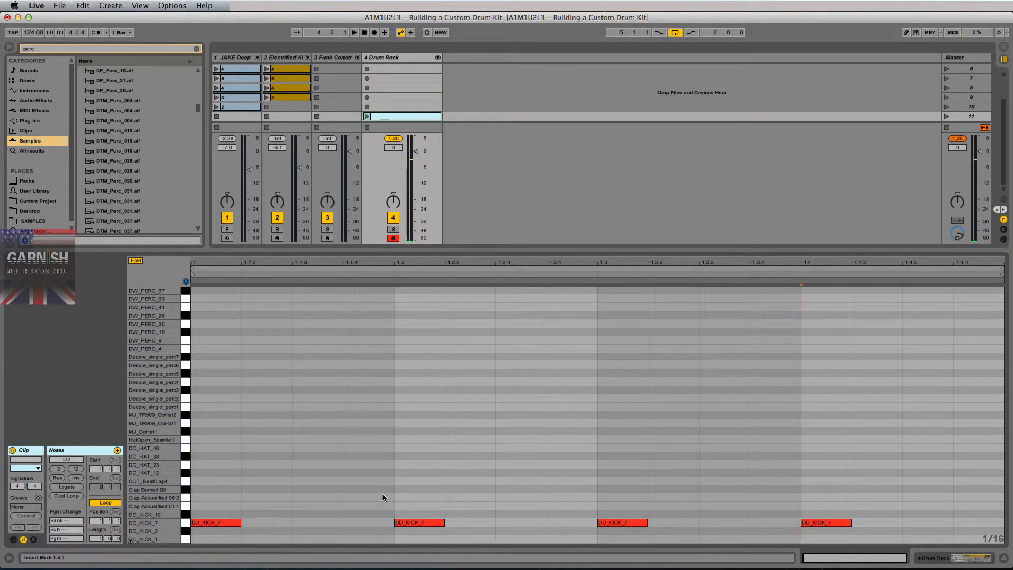
{"action": "double_click", "coordinate": [407, 505]}
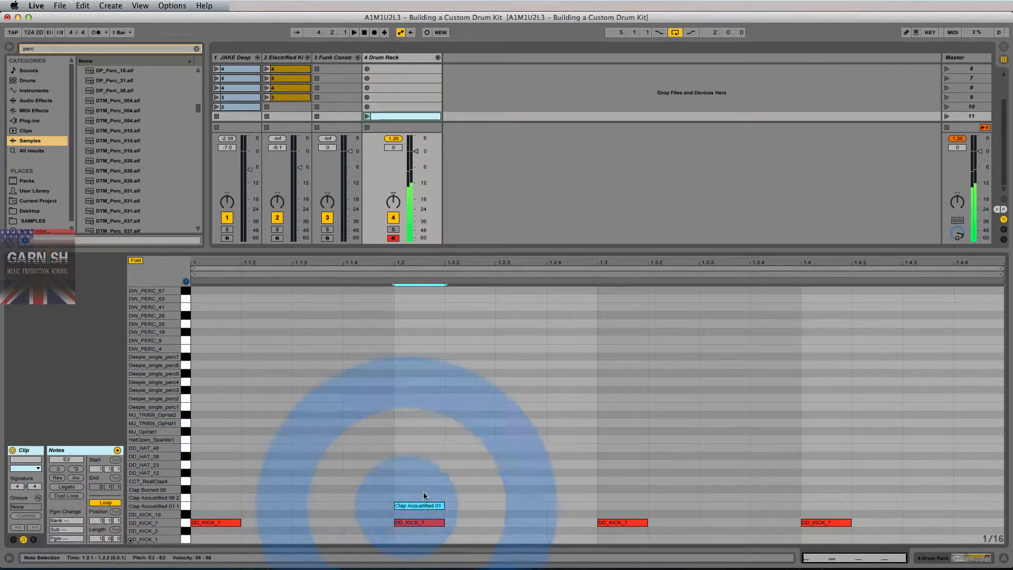
{"action": "double_click", "coordinate": [819, 504]}
Play the beat, move the kicks down to DD_KICK_2, and raise clap velocity to 121.
{"action": "key", "text": "space"}
{"action": "left_click", "coordinate": [367, 115]}
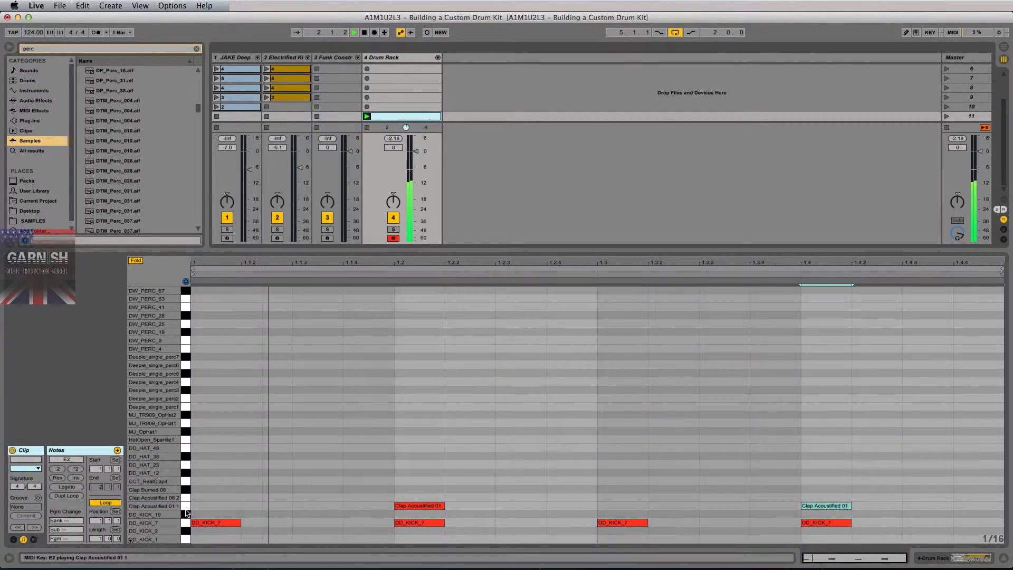
{"action": "left_click", "coordinate": [208, 523]}
{"action": "key", "text": "space"}
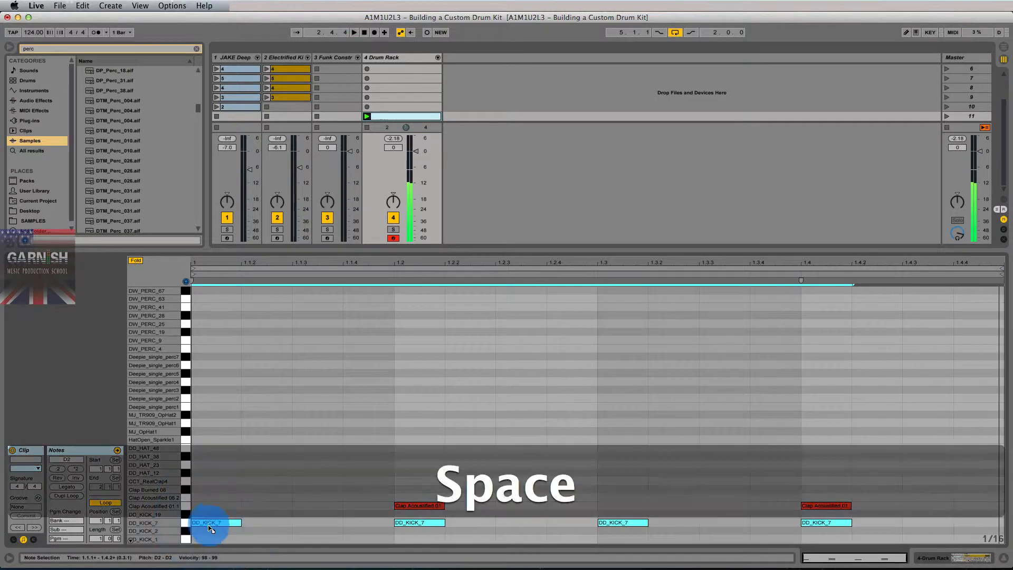
{"action": "key", "text": "Down"}
{"action": "key", "text": "space"}
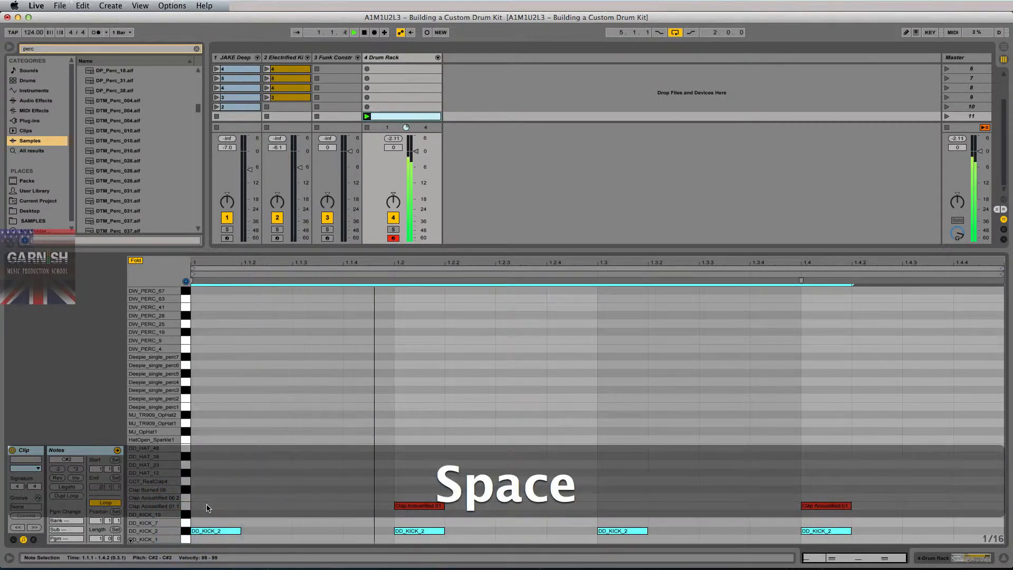
{"action": "left_click", "coordinate": [184, 506]}
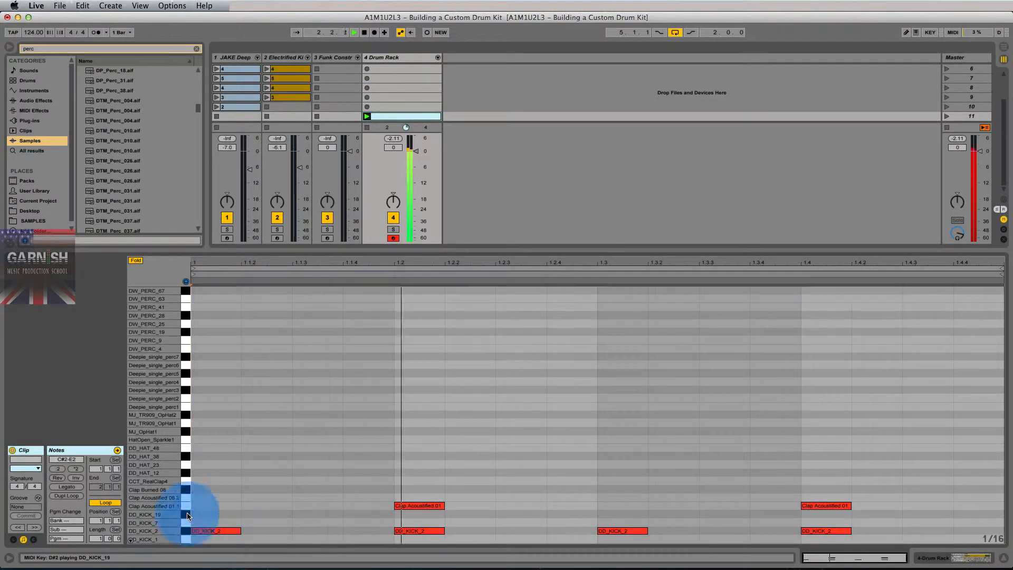
{"action": "left_click_drag", "start_coordinate": [415, 508], "coordinate": [395, 489]}
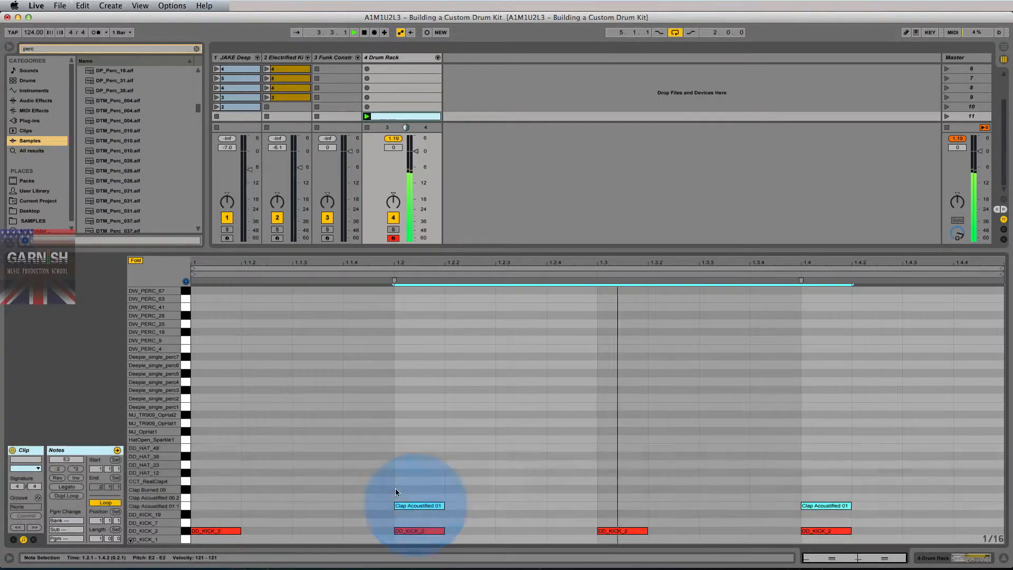
{"action": "key", "text": "space"}
Audition hat samples and add MJ_TR909_OpHat1 hits at 1.1.3, 1.2.3 and 1.3.3.
{"action": "left_click", "coordinate": [185, 475]}
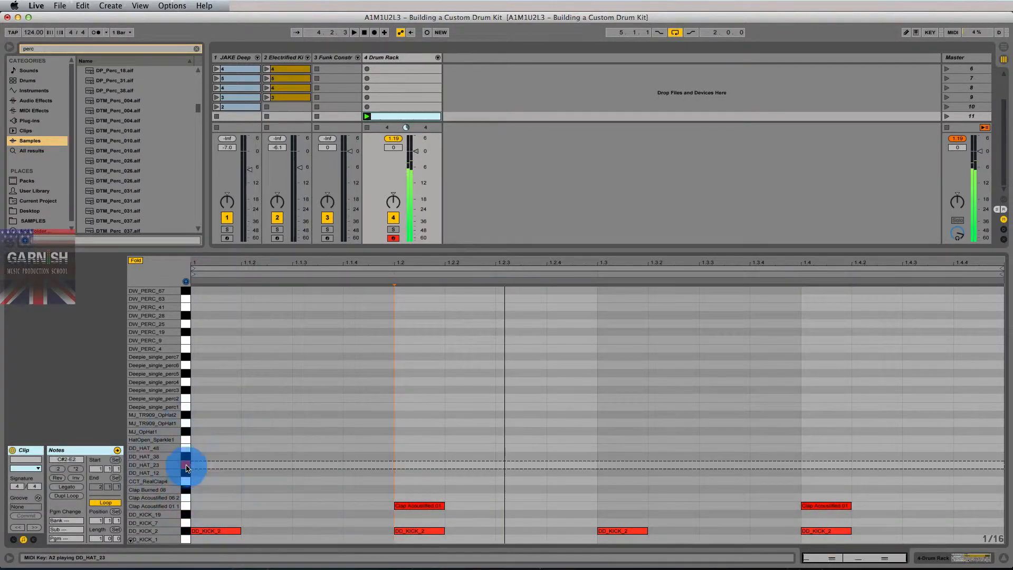
{"action": "left_click", "coordinate": [190, 456]}
{"action": "left_click", "coordinate": [190, 449]}
{"action": "left_click", "coordinate": [184, 439]}
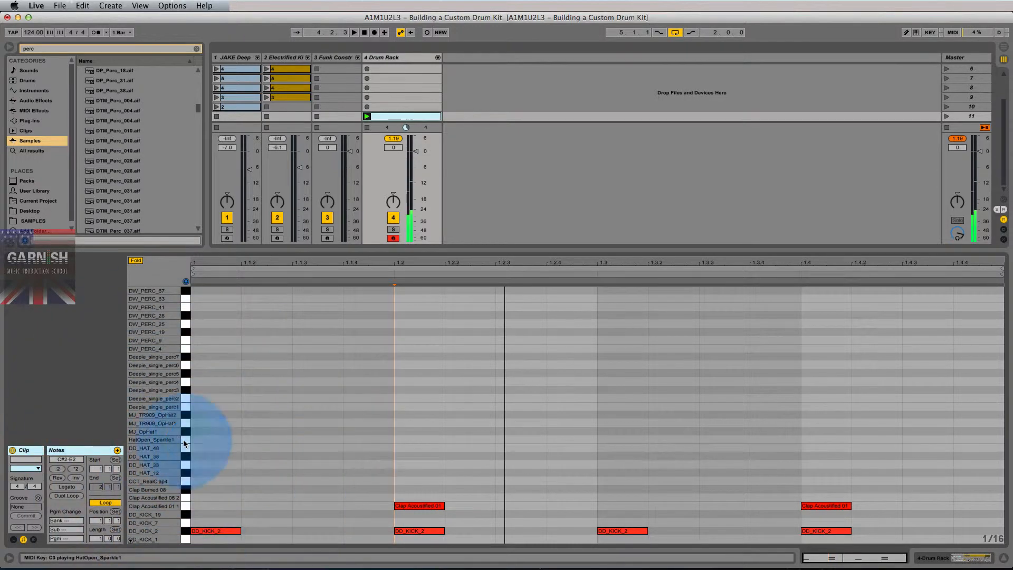
{"action": "left_click", "coordinate": [188, 425]}
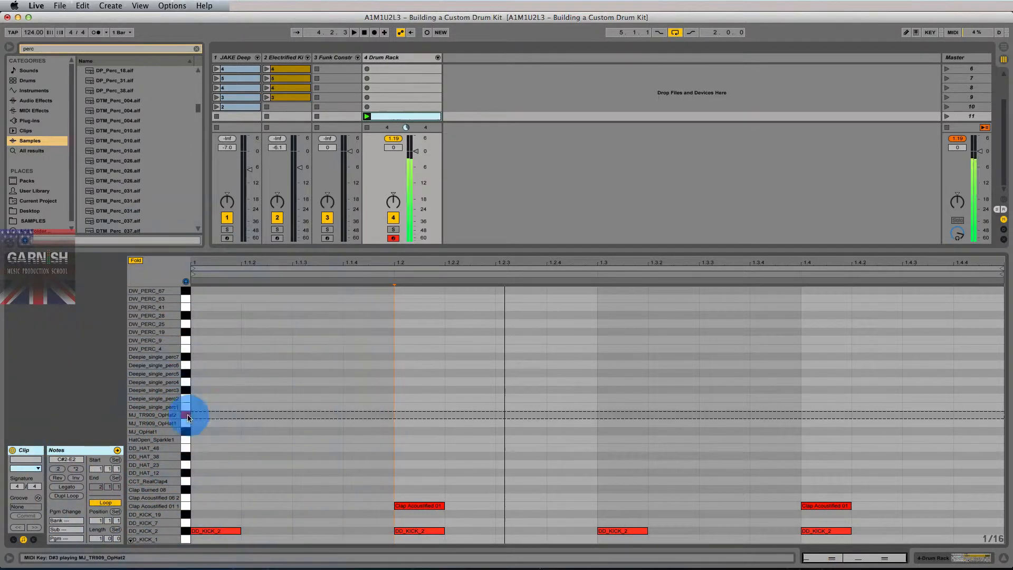
{"action": "left_click", "coordinate": [188, 419]}
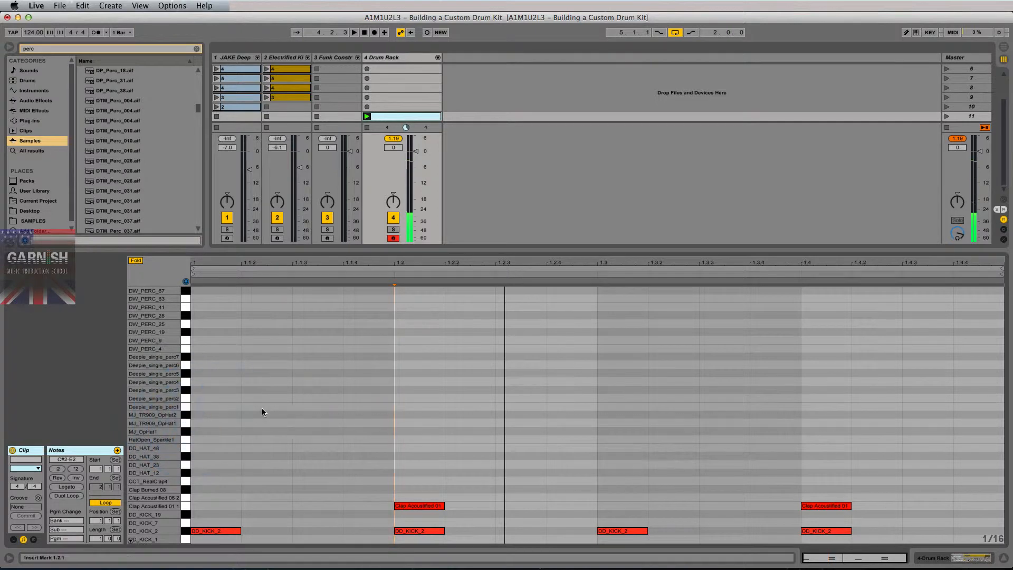
{"action": "key", "text": "space"}
{"action": "double_click", "coordinate": [304, 424]}
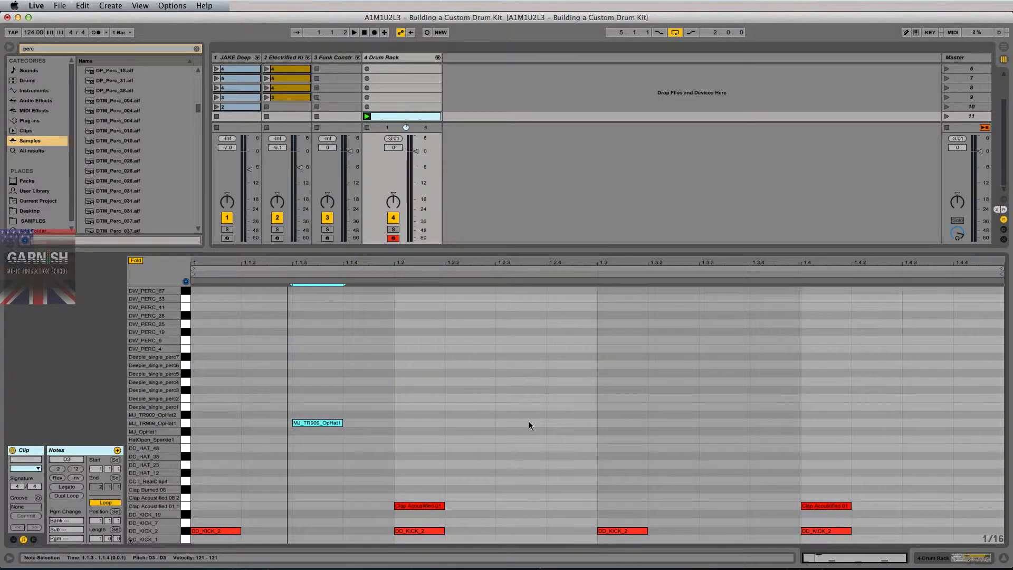
{"action": "double_click", "coordinate": [529, 424]}
{"action": "key", "text": "space"}
{"action": "double_click", "coordinate": [720, 424]}
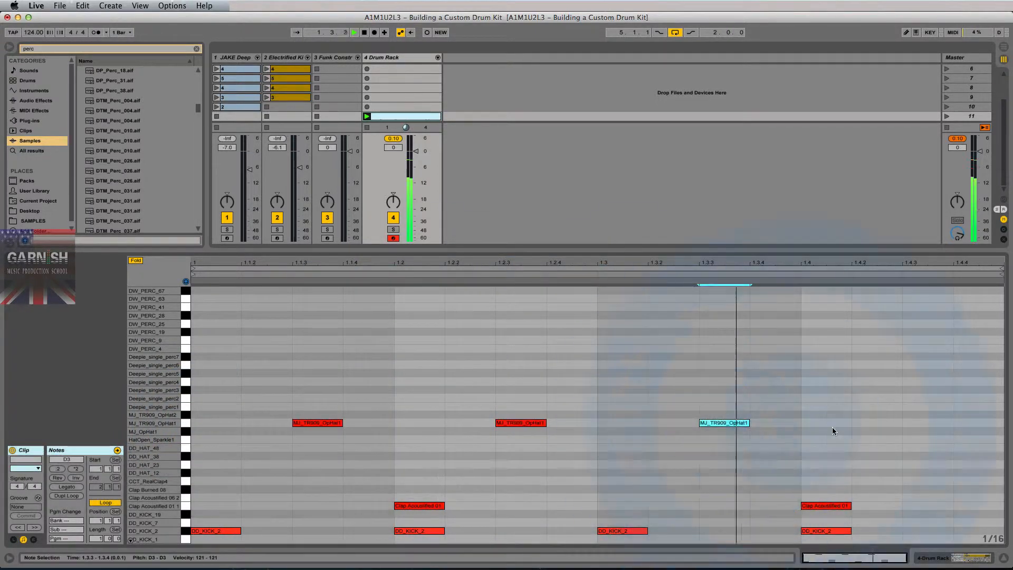
{"action": "key", "text": "space"}
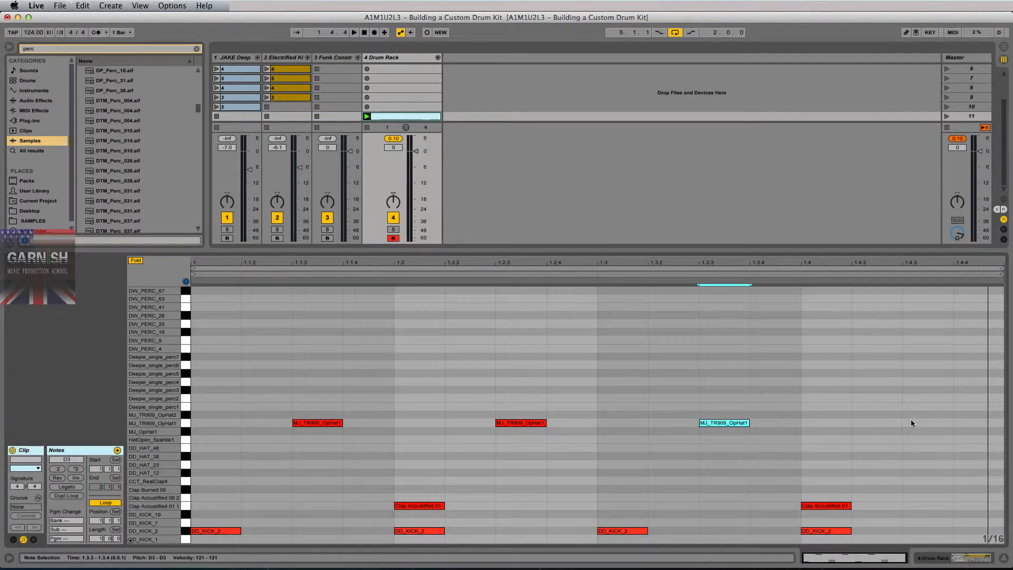
Finish the last beat with an MJ_TR909_OpHat2 hit at 1.4.3.
{"action": "double_click", "coordinate": [878, 415]}
{"action": "left_click", "coordinate": [927, 424]}
{"action": "key", "text": "space"}
{"action": "double_click", "coordinate": [927, 423]}
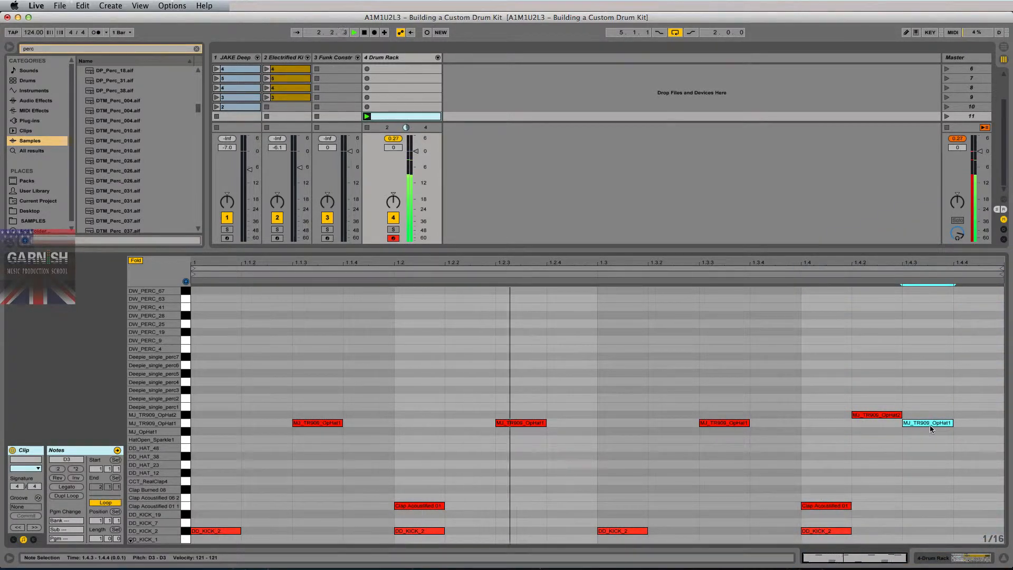
{"action": "left_click", "coordinate": [970, 422]}
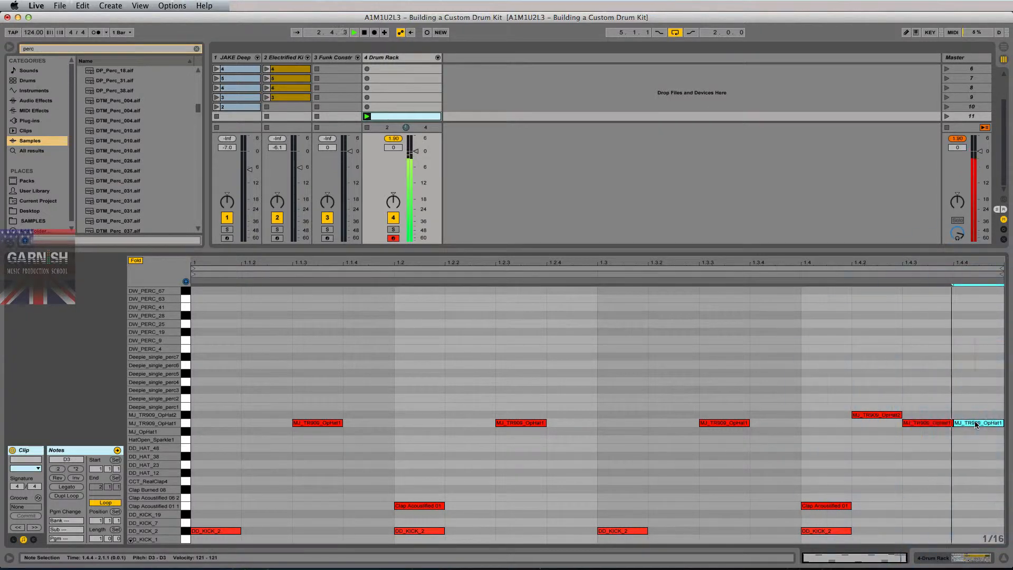
{"action": "double_click", "coordinate": [883, 423]}
{"action": "double_click", "coordinate": [891, 417]}
{"action": "double_click", "coordinate": [915, 424]}
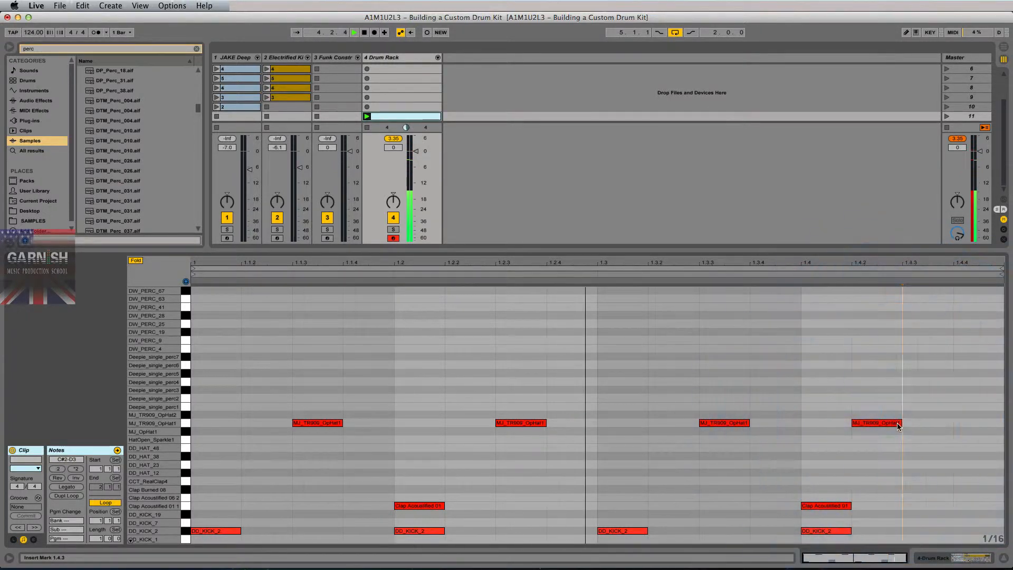
{"action": "double_click", "coordinate": [887, 423]}
{"action": "double_click", "coordinate": [921, 415]}
{"action": "key", "text": "space"}
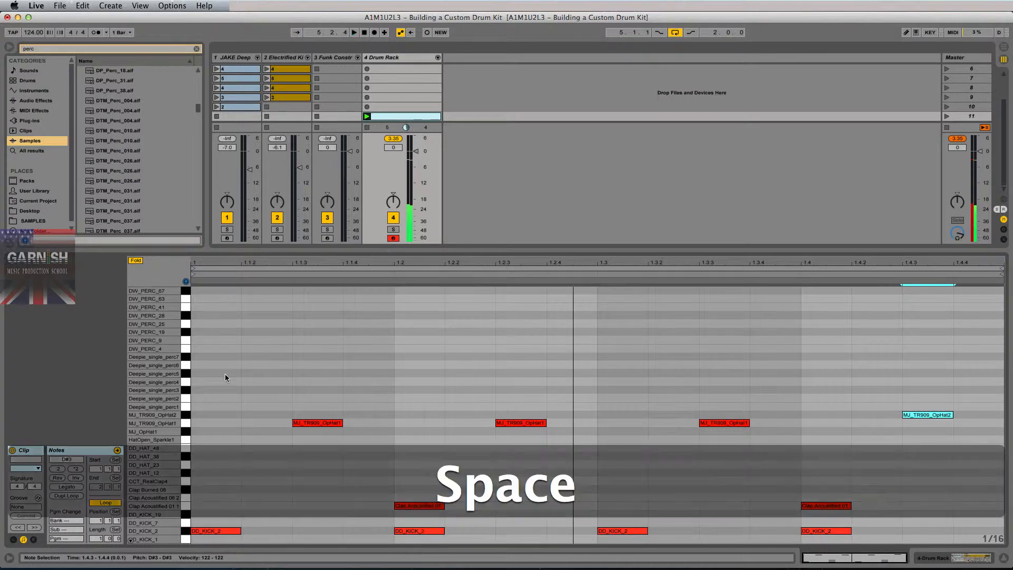
Add Deepie_single_perc2 hits at 1.1.2, 1.2.2, 1.3.2 and 1.4.2.
{"action": "left_click", "coordinate": [186, 399]}
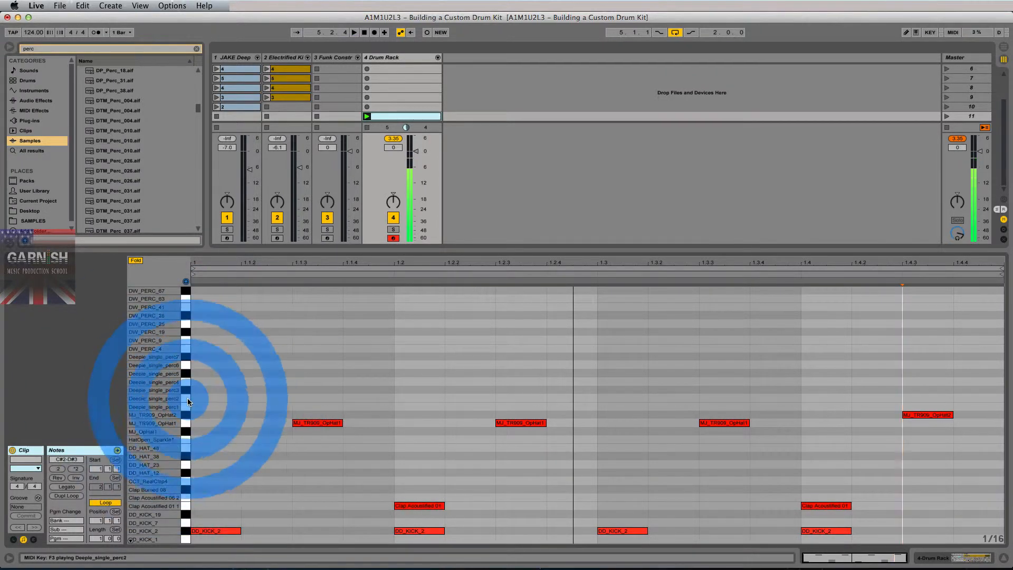
{"action": "key", "text": "space"}
{"action": "double_click", "coordinate": [248, 398]}
{"action": "double_click", "coordinate": [488, 399]}
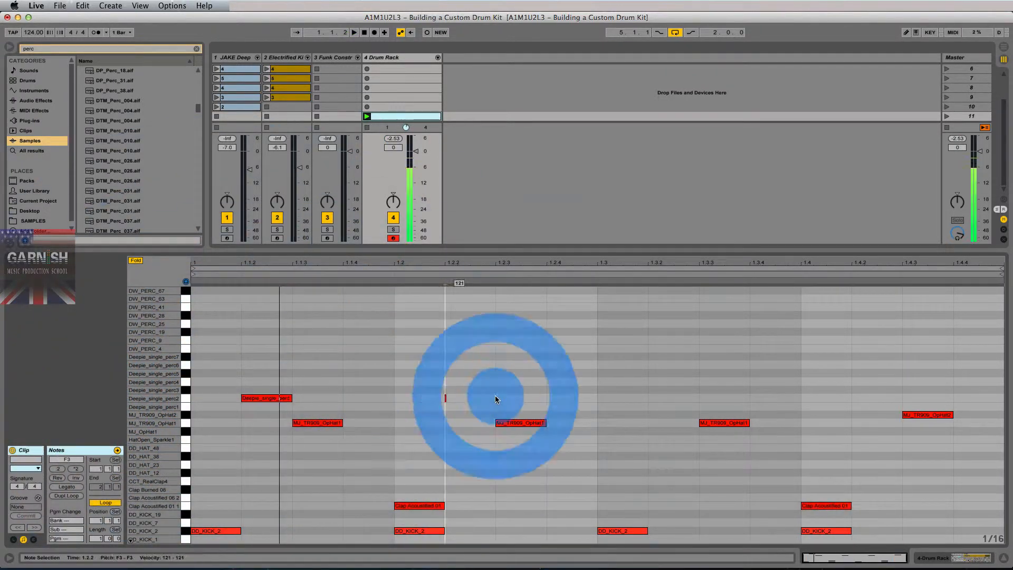
{"action": "double_click", "coordinate": [670, 400]}
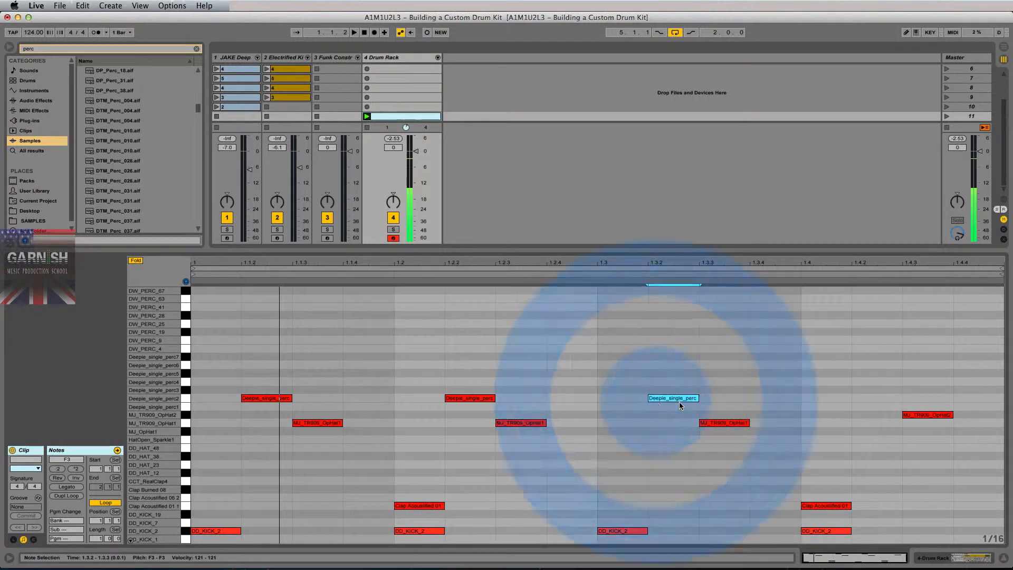
{"action": "double_click", "coordinate": [866, 399]}
{"action": "key", "text": "space"}
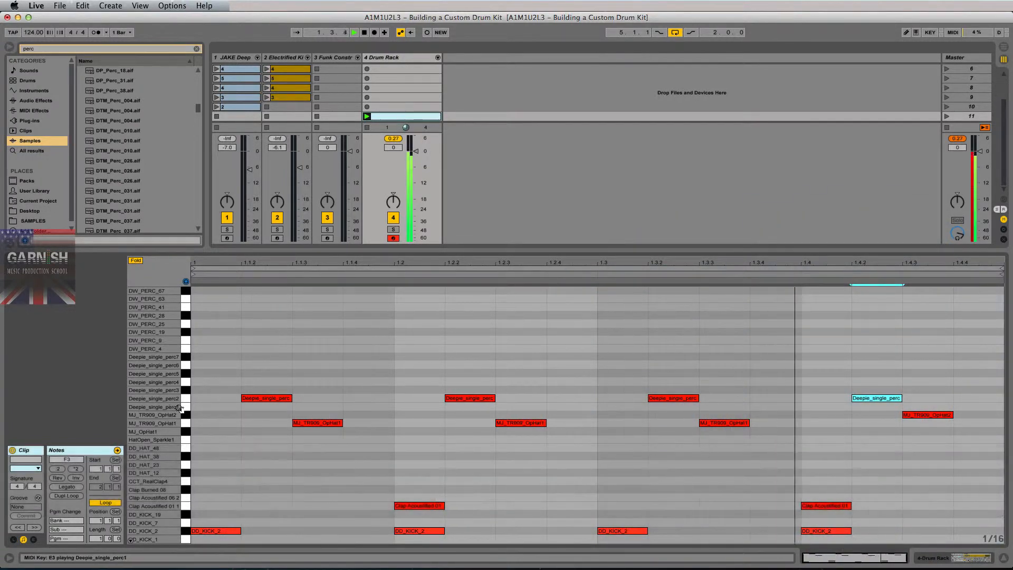
{"action": "key", "text": "space"}
Shift the perc notes to each beat's last sixteenth, then delete those at 1.2.4 and 1.4.4.
{"action": "left_click", "coordinate": [184, 399]}
{"action": "left_click_drag", "start_coordinate": [271, 400], "coordinate": [372, 400]}
{"action": "key", "text": "space"}
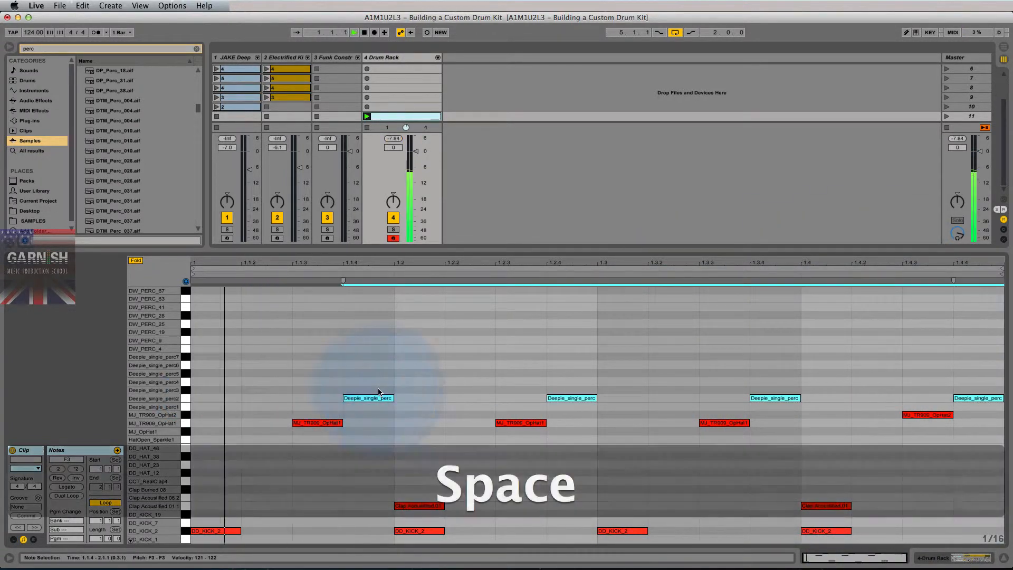
{"action": "key", "text": "space"}
{"action": "left_click", "coordinate": [579, 400]}
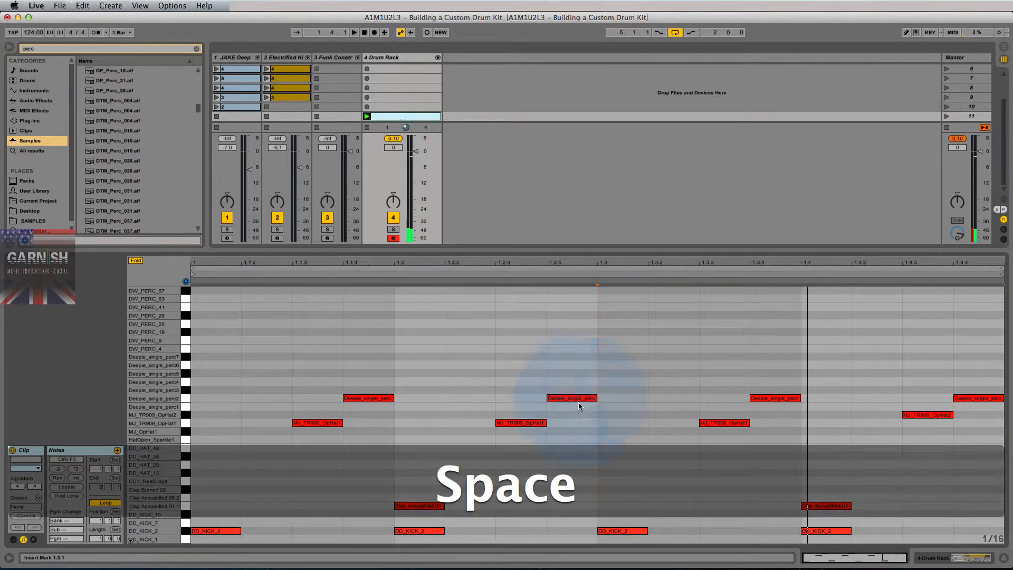
{"action": "key", "text": "BackSpace"}
{"action": "double_click", "coordinate": [979, 398]}
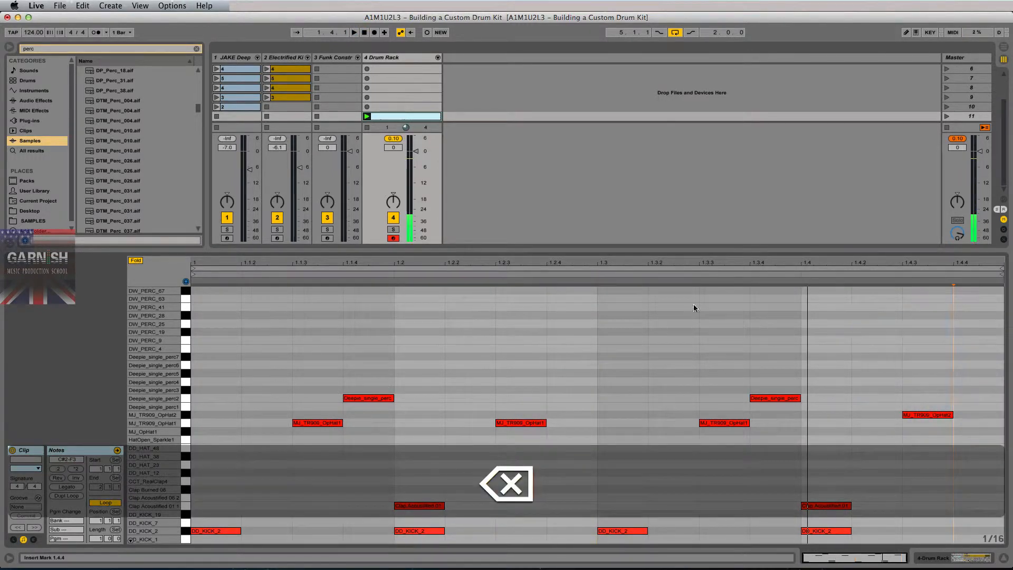
{"action": "key", "text": "space"}
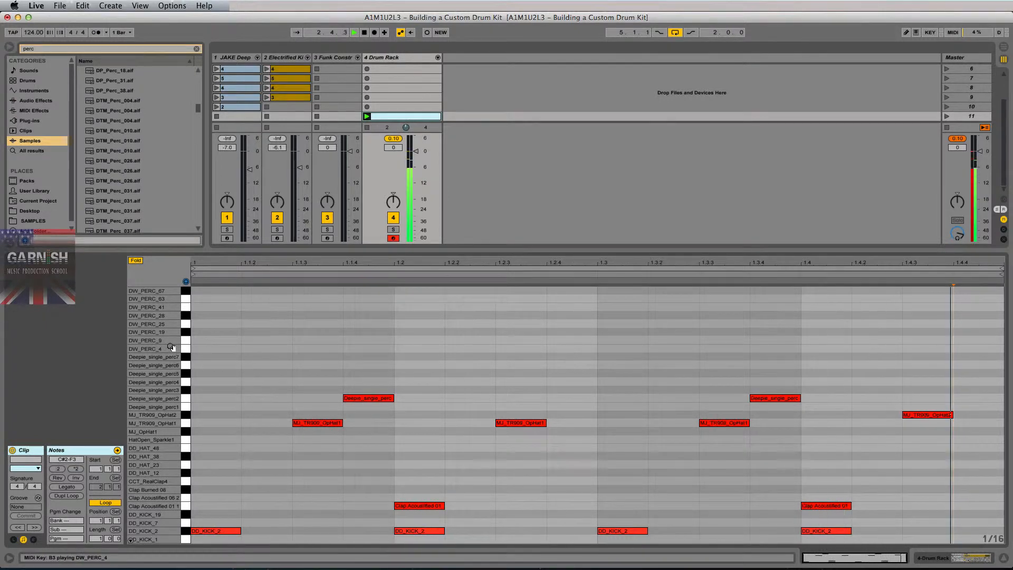
{"action": "key", "text": "space"}
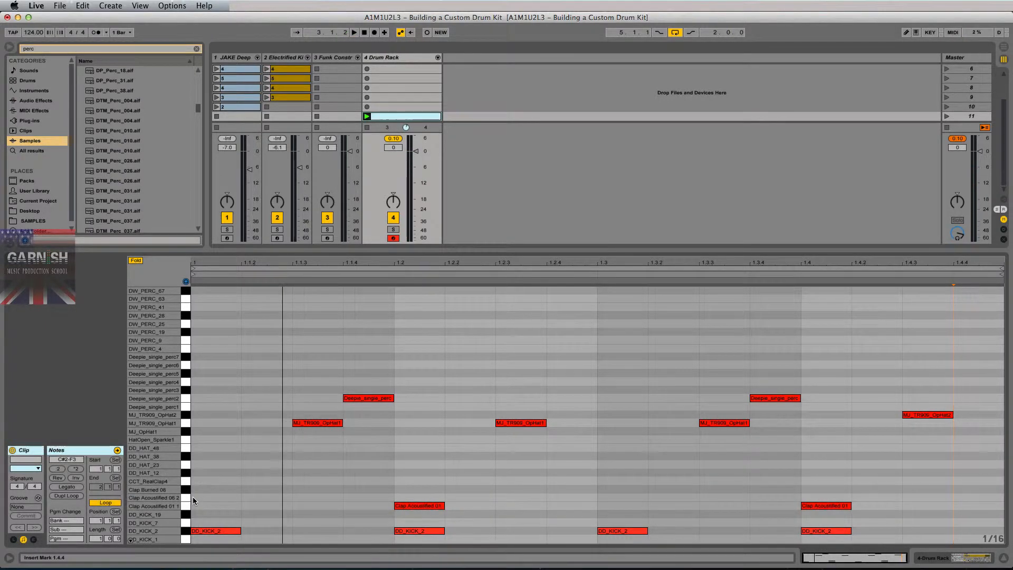
Select all DD_KICK_2 notes and switch the Detail View to the Drum Rack device.
{"action": "left_click", "coordinate": [189, 531]}
{"action": "left_click", "coordinate": [200, 532], "text": "super"}
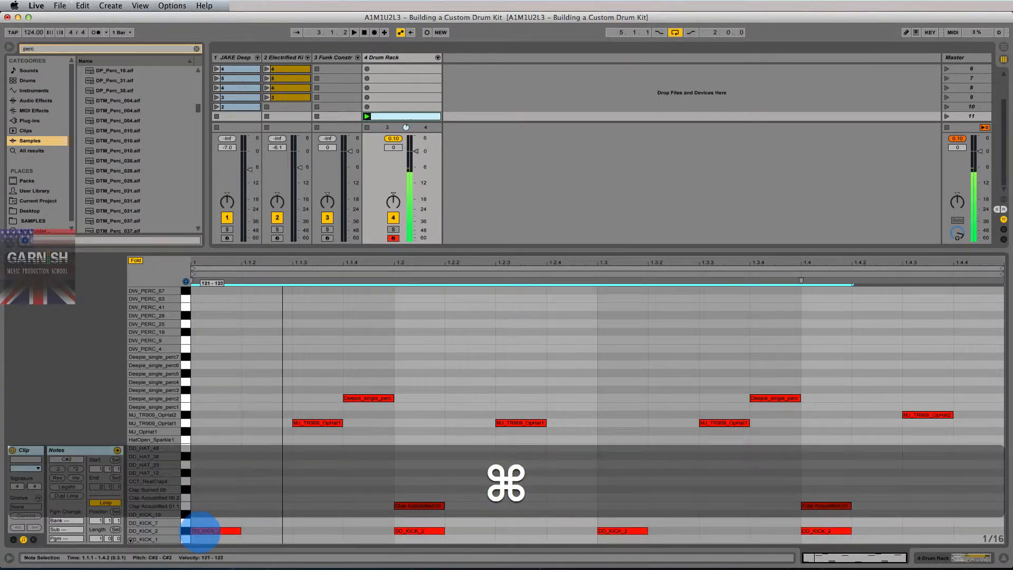
{"action": "left_click", "coordinate": [200, 532], "text": "super"}
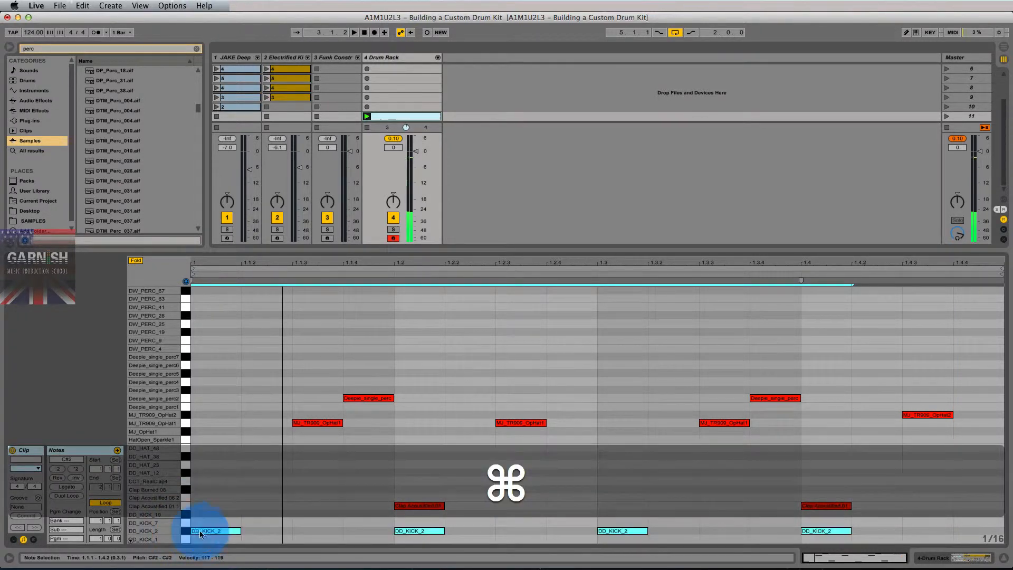
{"action": "key", "text": "shift+Tab"}
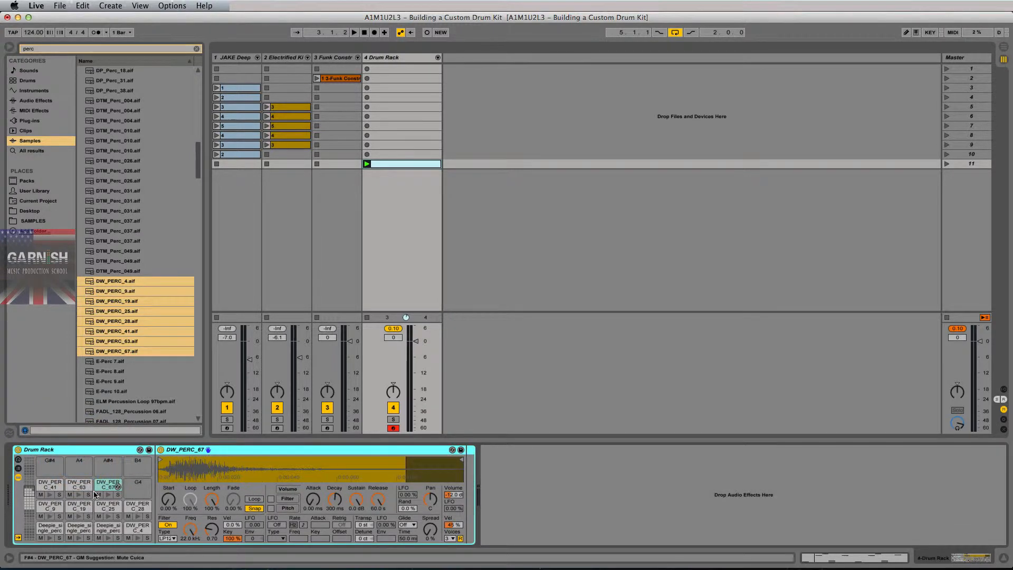
Rename the track 4 Drum Rack device to 'JAKE Drum Kit #1'.
{"action": "scroll", "coordinate": [95, 495], "scroll_direction": "down", "scroll_amount": 3}
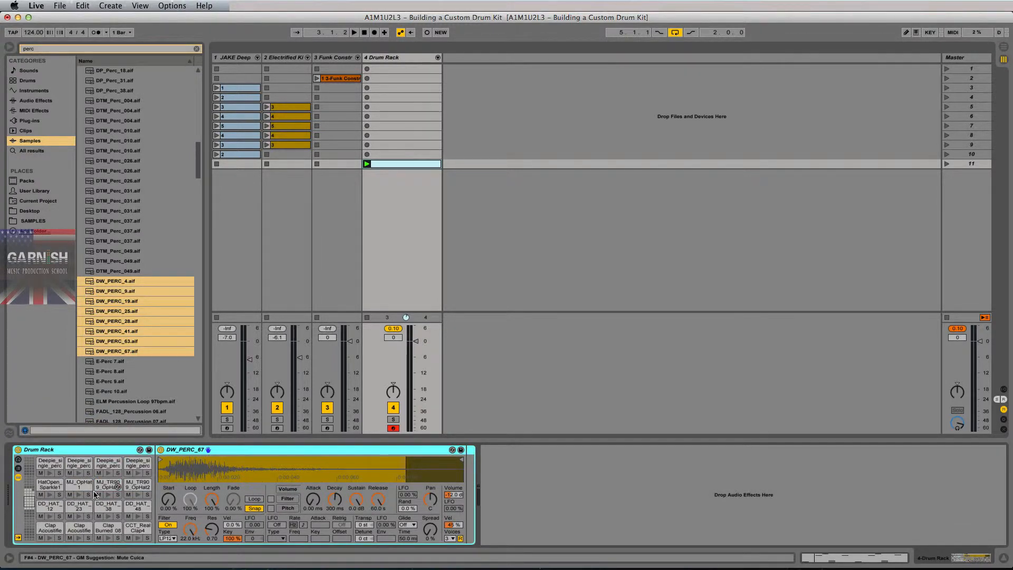
{"action": "left_click", "coordinate": [83, 450]}
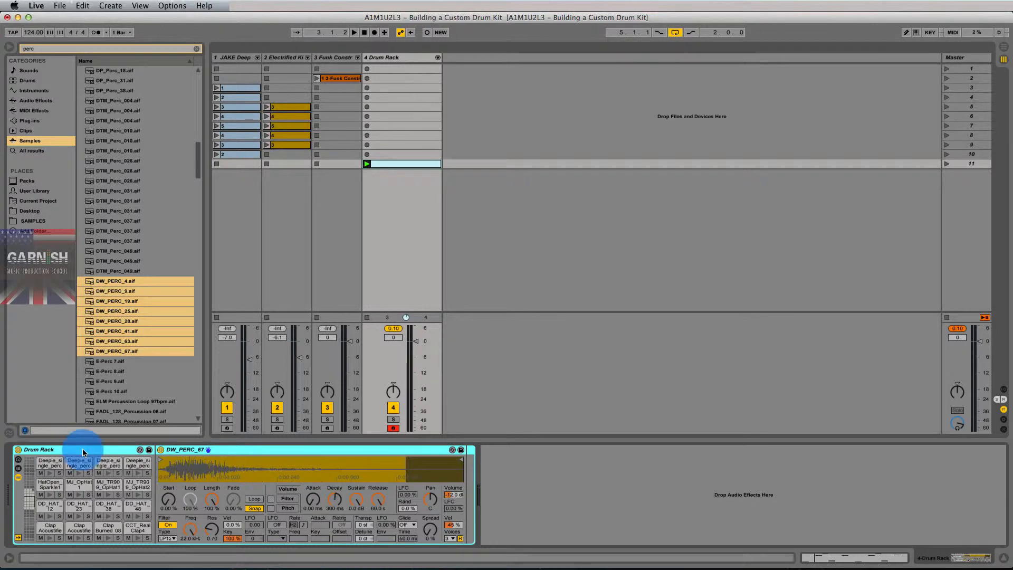
{"action": "key", "text": "super+r"}
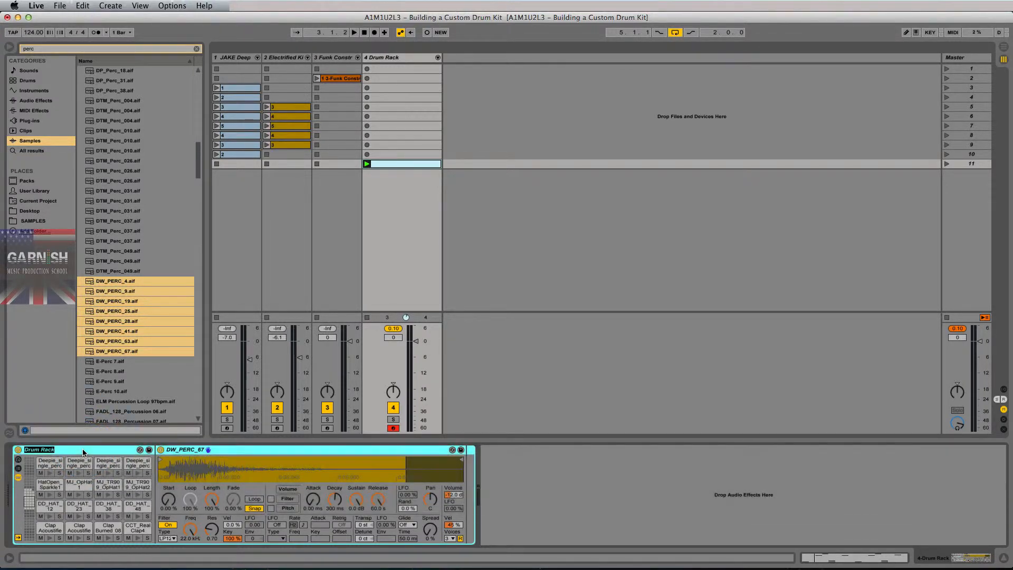
{"action": "key", "text": "Return"}
{"action": "right_click", "coordinate": [82, 453]}
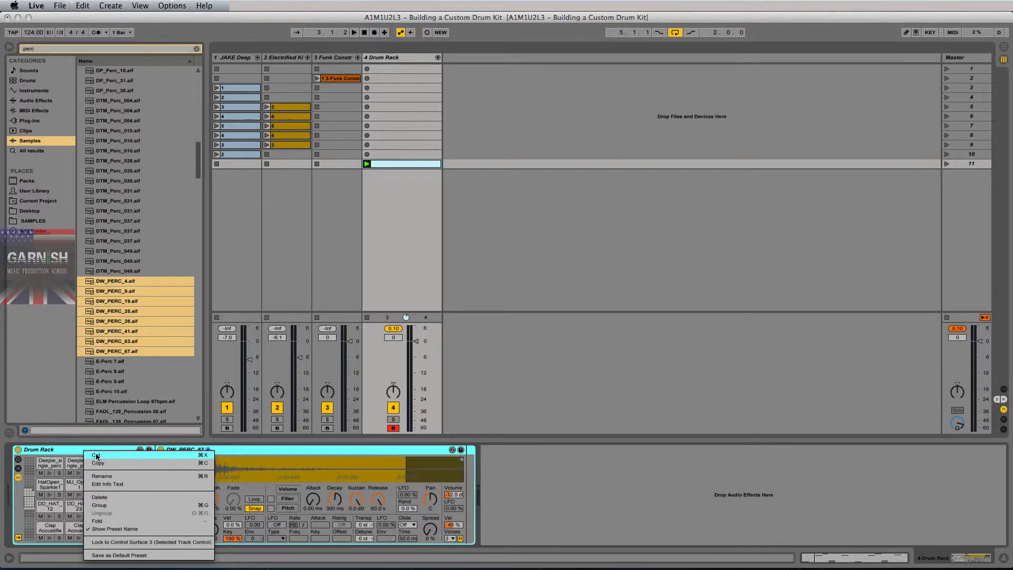
{"action": "left_click", "coordinate": [97, 477]}
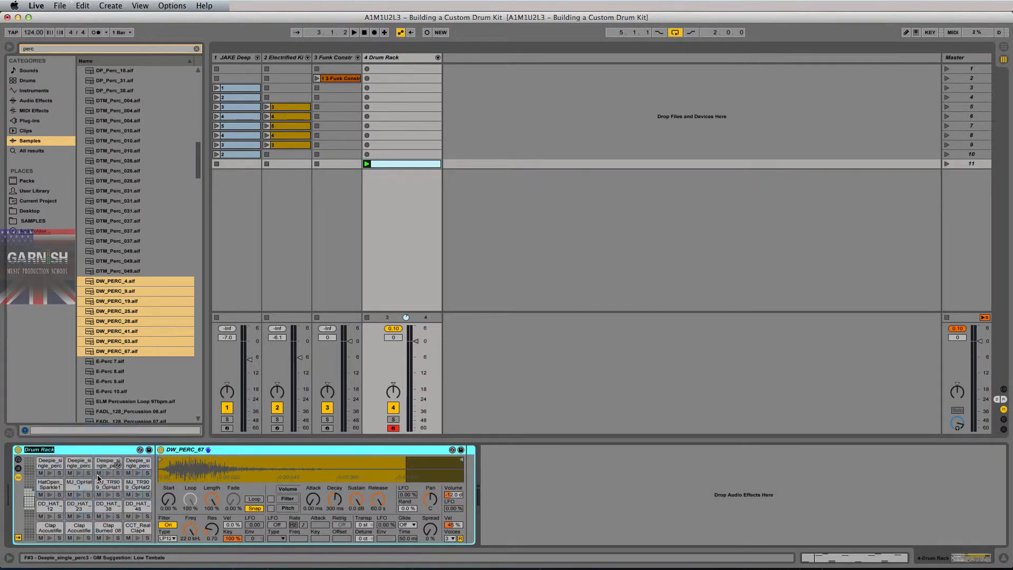
{"action": "type", "text": "J"}
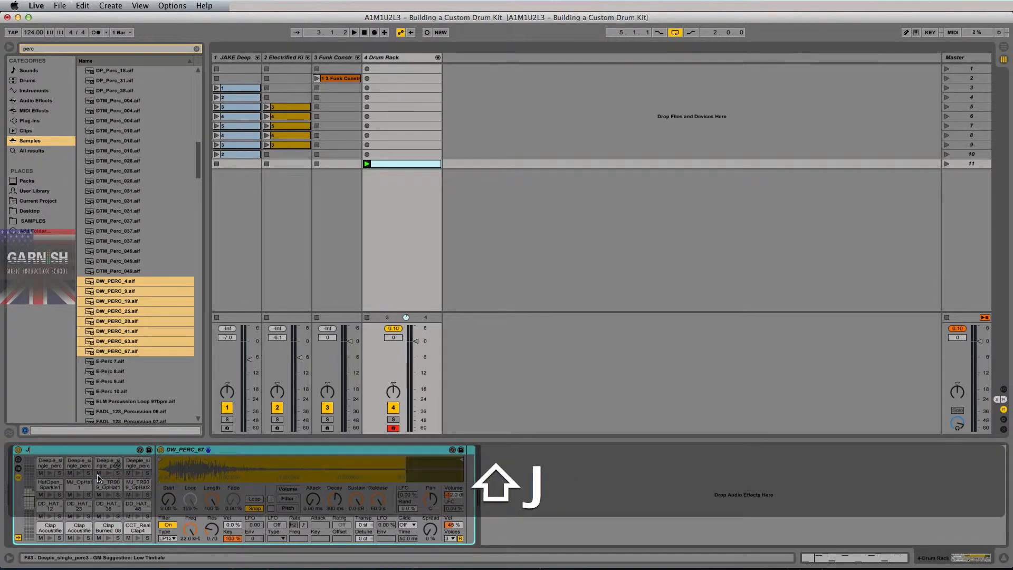
{"action": "type", "text": "AKE"}
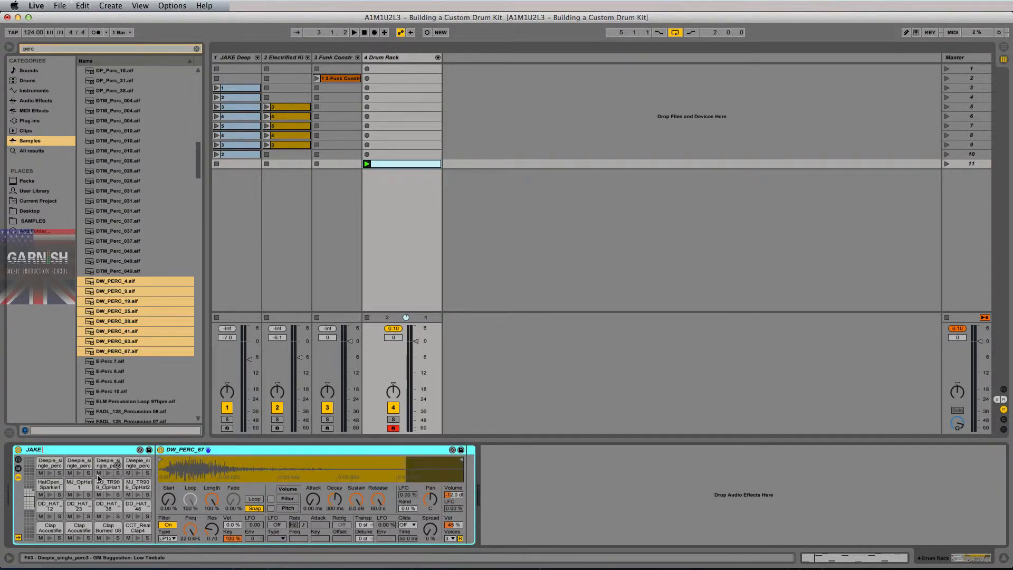
{"action": "key", "text": "Return"}
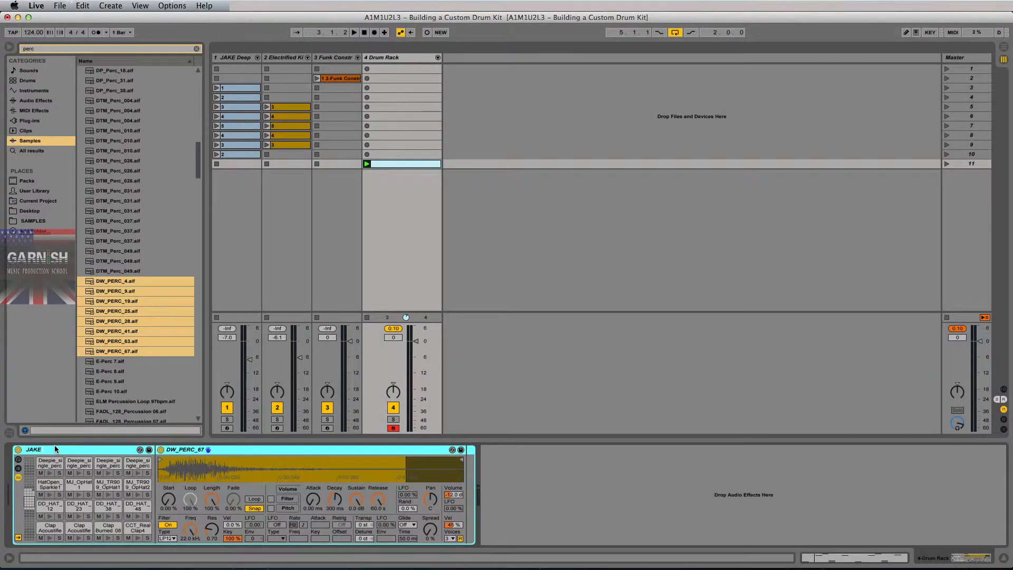
{"action": "type", "text": "Dr"}
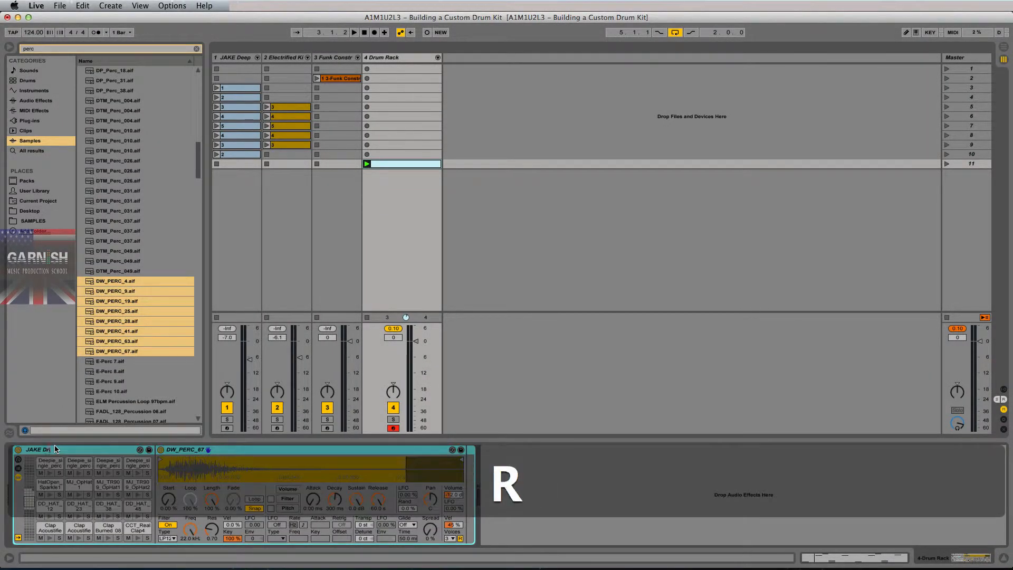
{"action": "type", "text": "um Kit "}
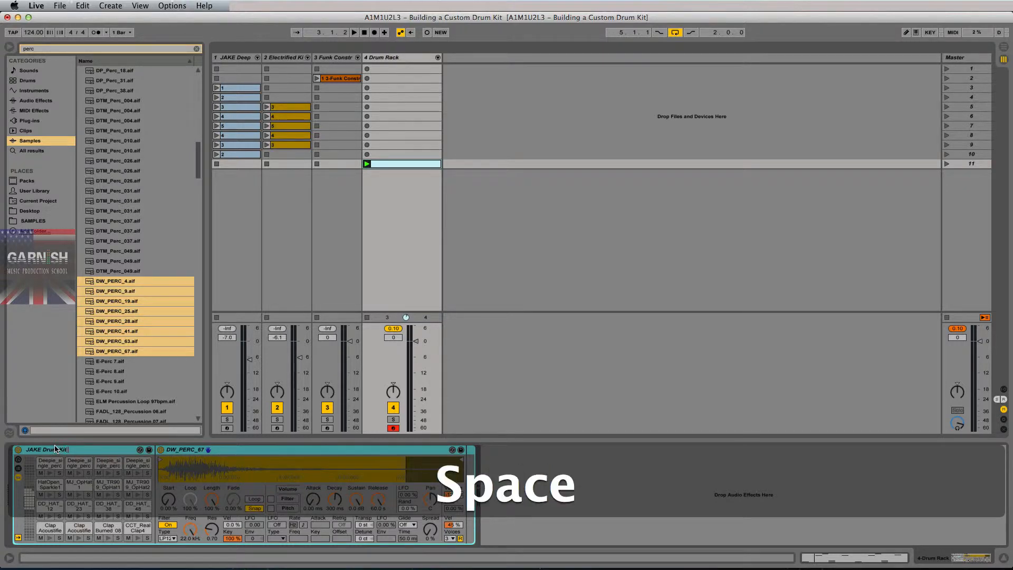
{"action": "type", "text": "#1"}
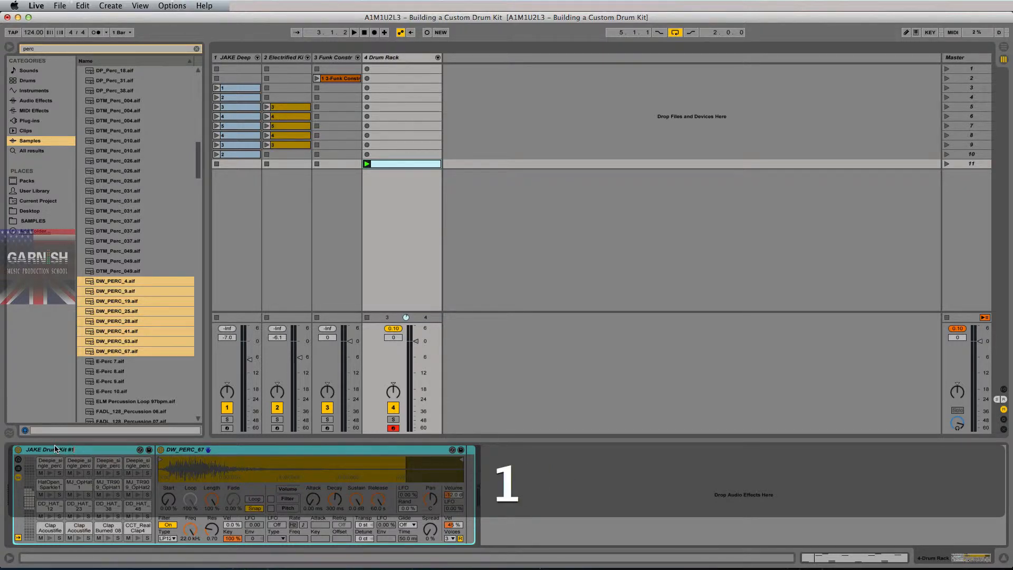
{"action": "key", "text": "Return"}
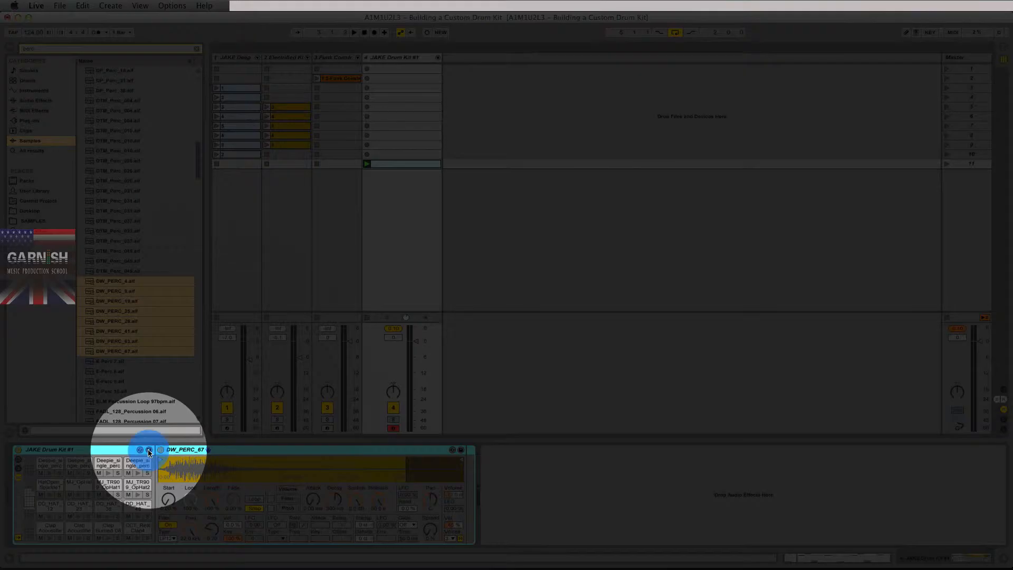
Save the rack as preset JAKE Drum Kit #1.adg and lower track 4 to -3.0 dB.
{"action": "left_click", "coordinate": [149, 450]}
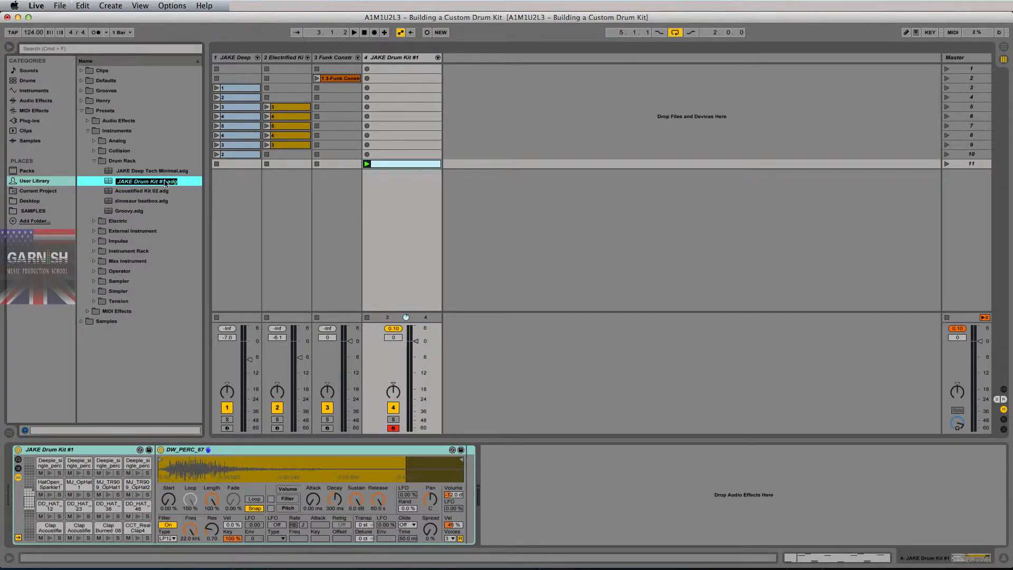
{"action": "key", "text": "Return"}
{"action": "left_click", "coordinate": [394, 328]}
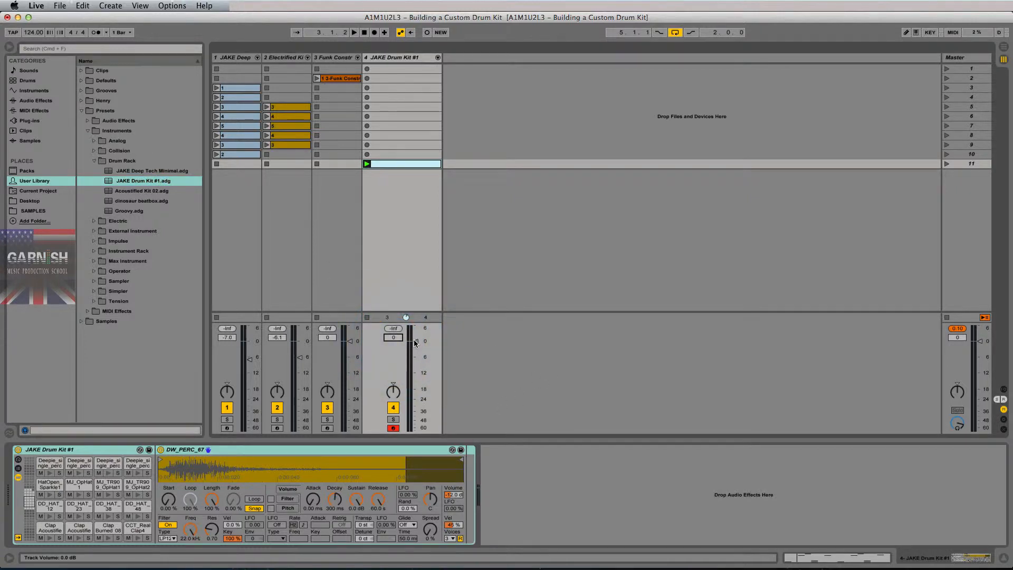
{"action": "left_click", "coordinate": [416, 342]}
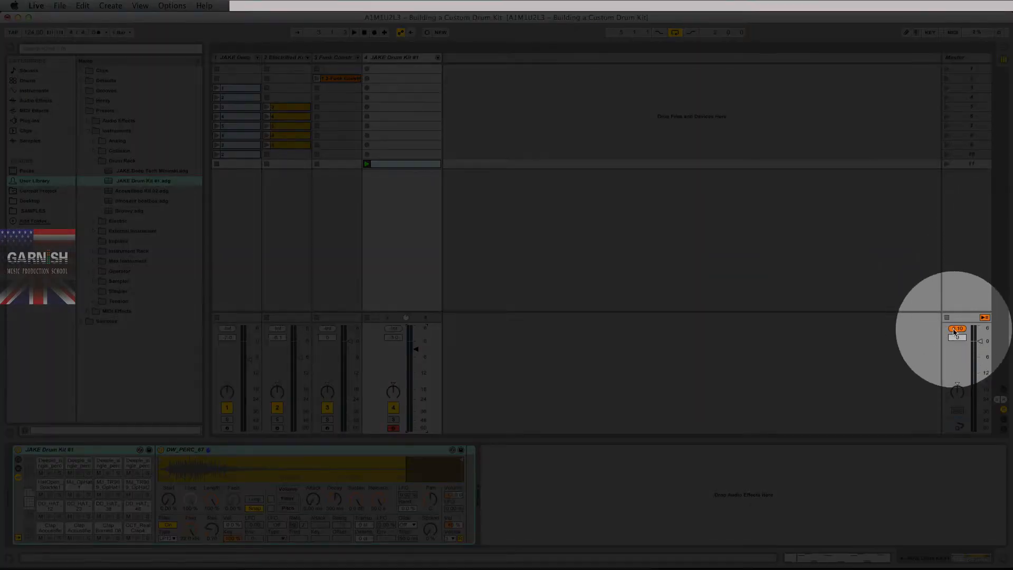
Play the kit and drag the MJ_TR909_OpHat2 sample volume down to about -14 dB.
{"action": "left_click", "coordinate": [958, 328]}
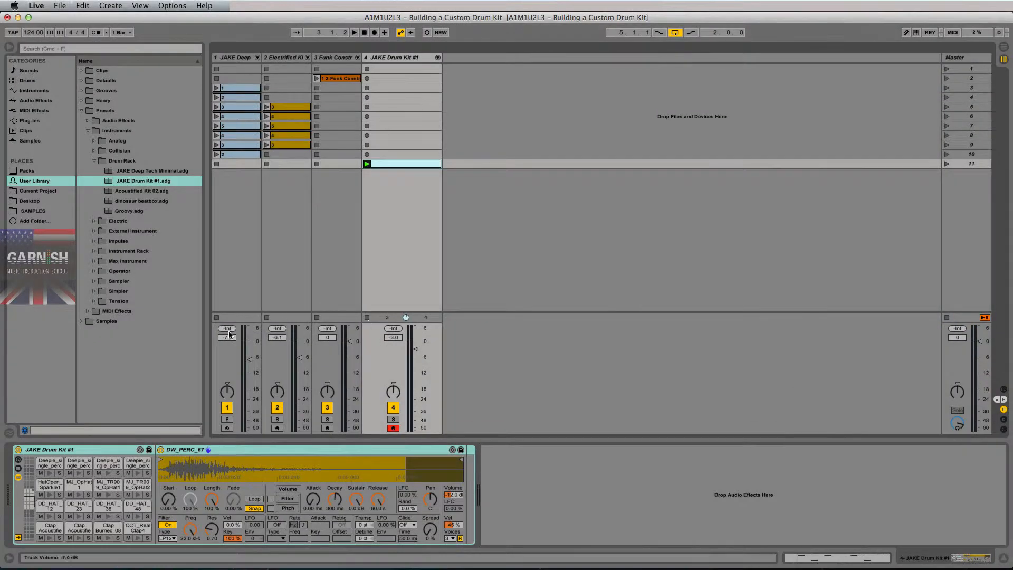
{"action": "left_click", "coordinate": [368, 164]}
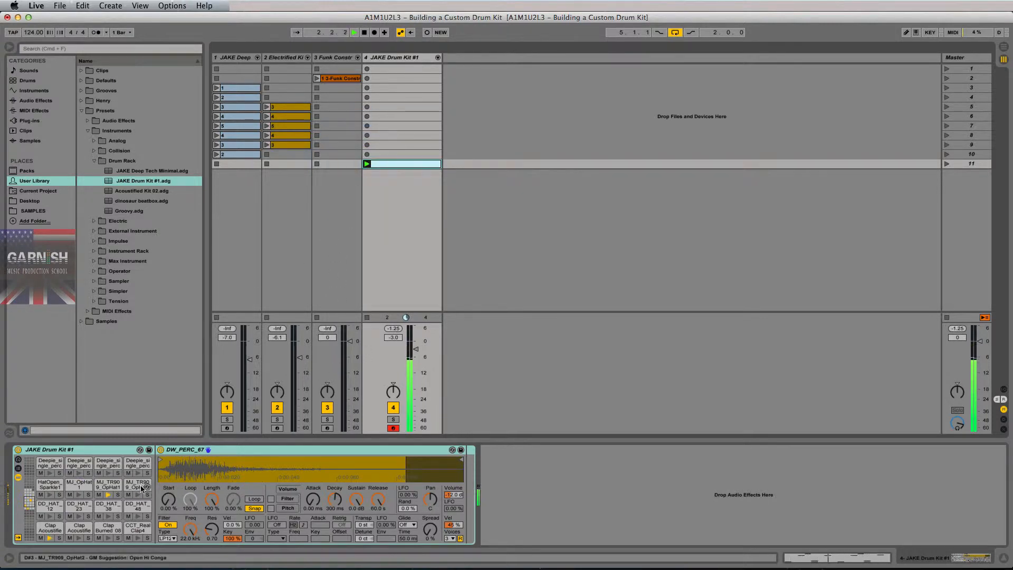
{"action": "left_click", "coordinate": [102, 483]}
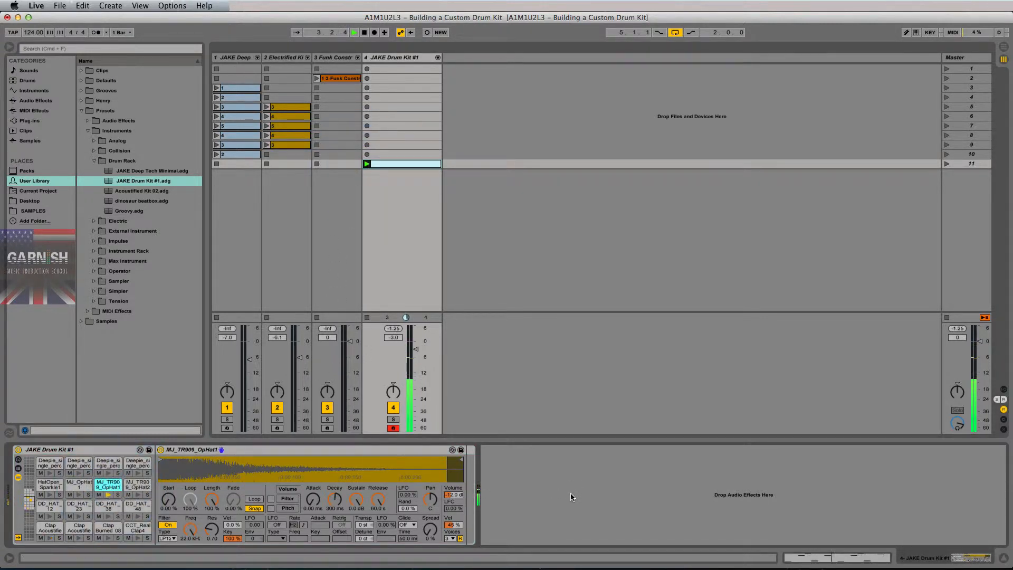
{"action": "left_click", "coordinate": [455, 495]}
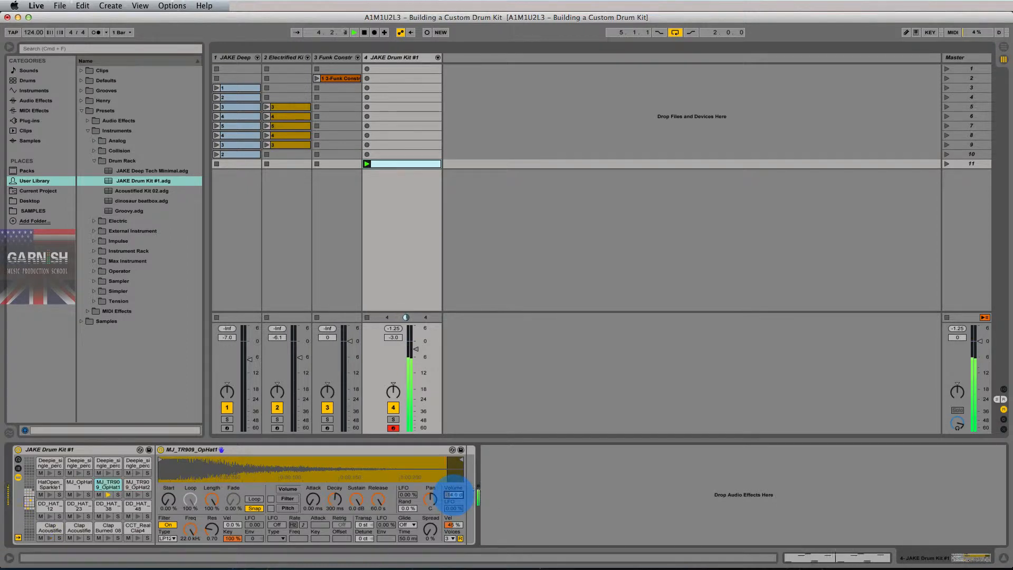
{"action": "left_click", "coordinate": [137, 484]}
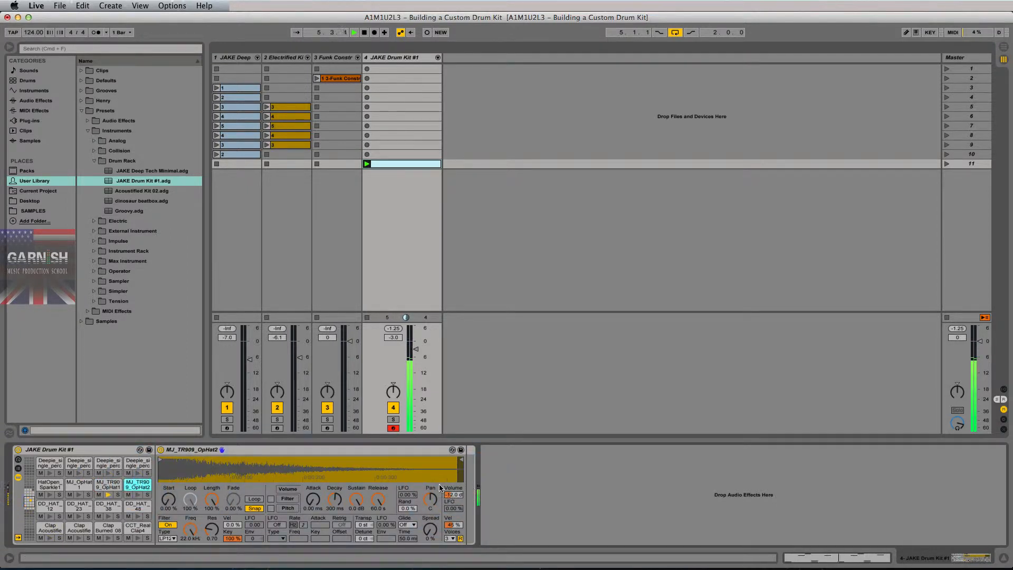
{"action": "left_click_drag", "start_coordinate": [455, 496], "coordinate": [455, 505]}
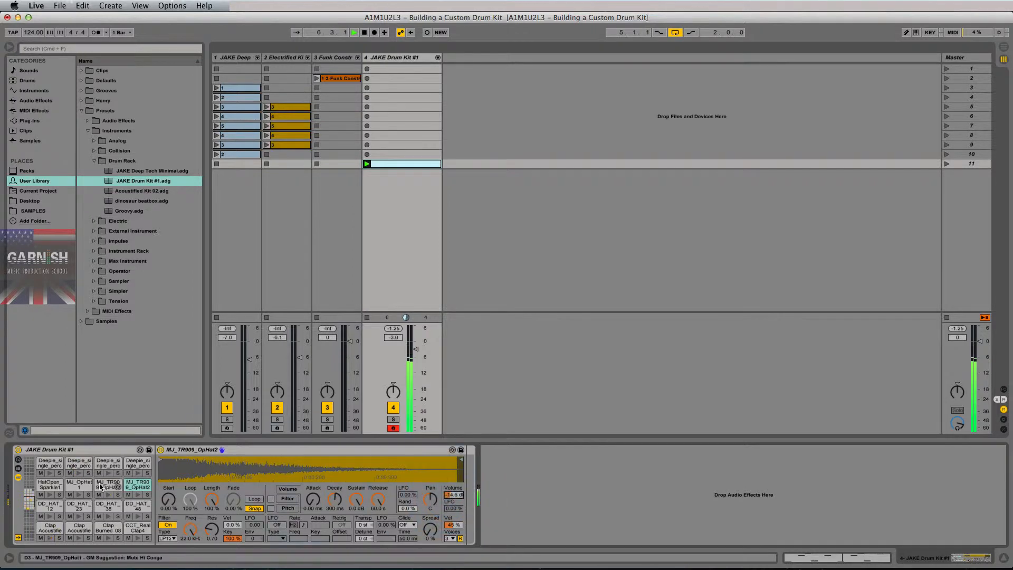
{"action": "key", "text": "space"}
{"action": "scroll", "coordinate": [89, 508], "scroll_direction": "down", "scroll_amount": 3}
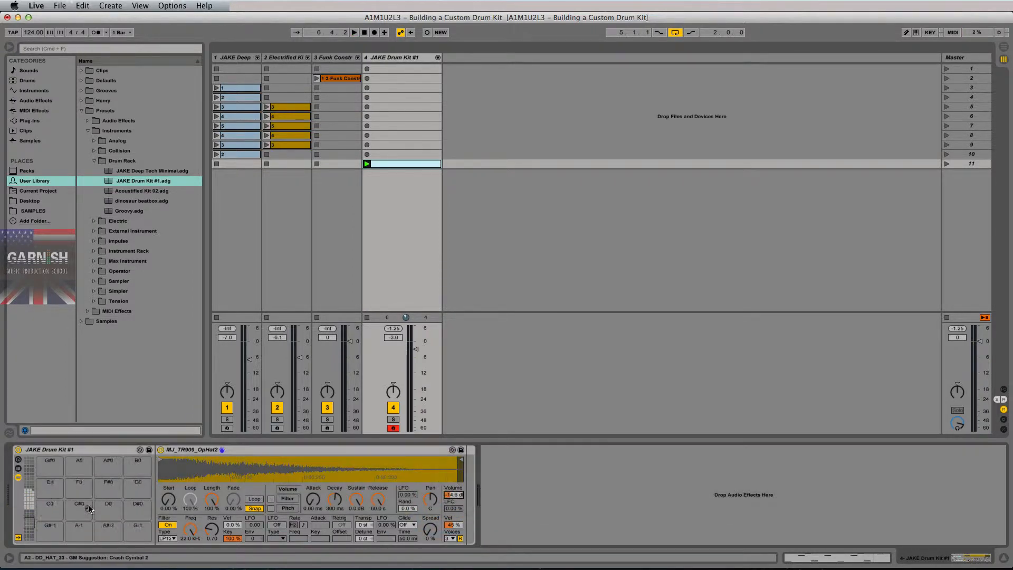
{"action": "scroll", "coordinate": [89, 508], "scroll_direction": "up", "scroll_amount": 3}
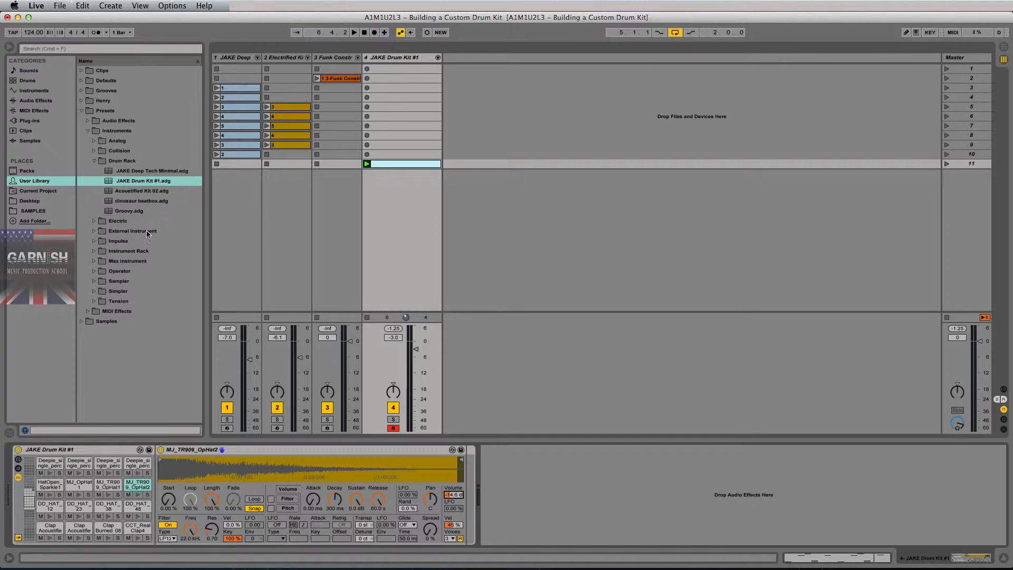
Select the saved JAKE Drum Kit #1 preset, replay the kit, and select the second Deepie perc pad.
{"action": "left_click", "coordinate": [154, 184]}
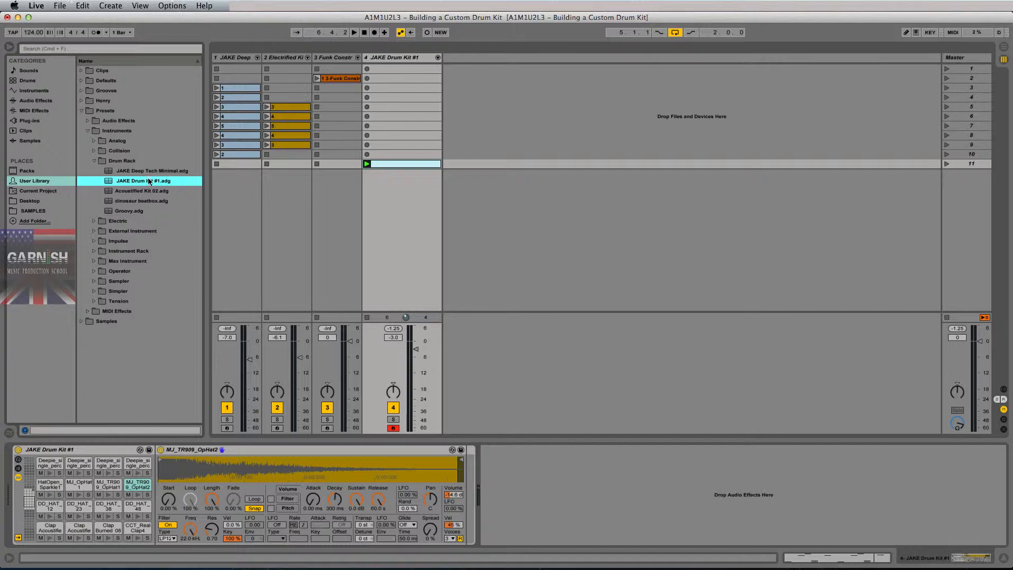
{"action": "left_click", "coordinate": [92, 453]}
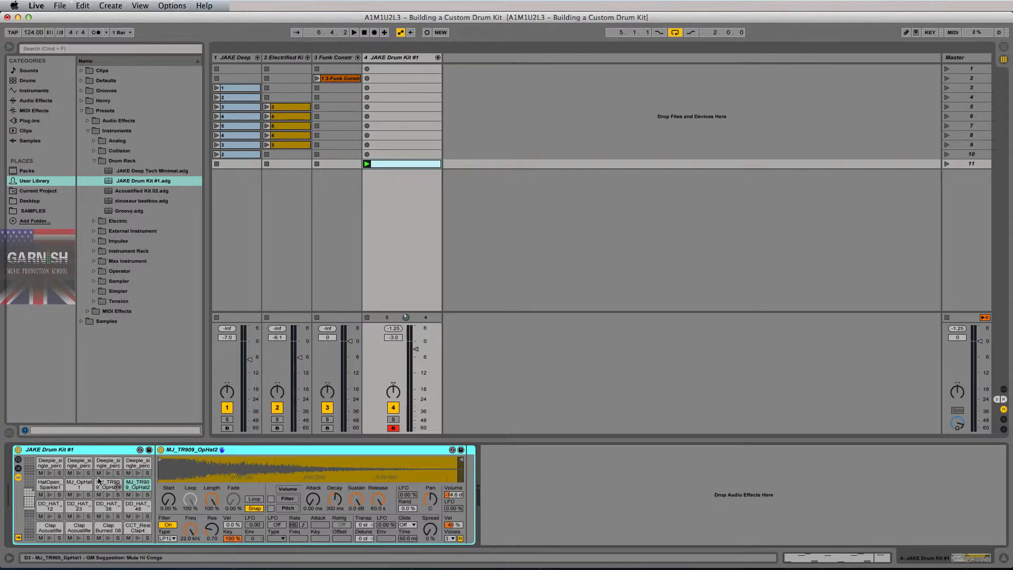
{"action": "key", "text": "space"}
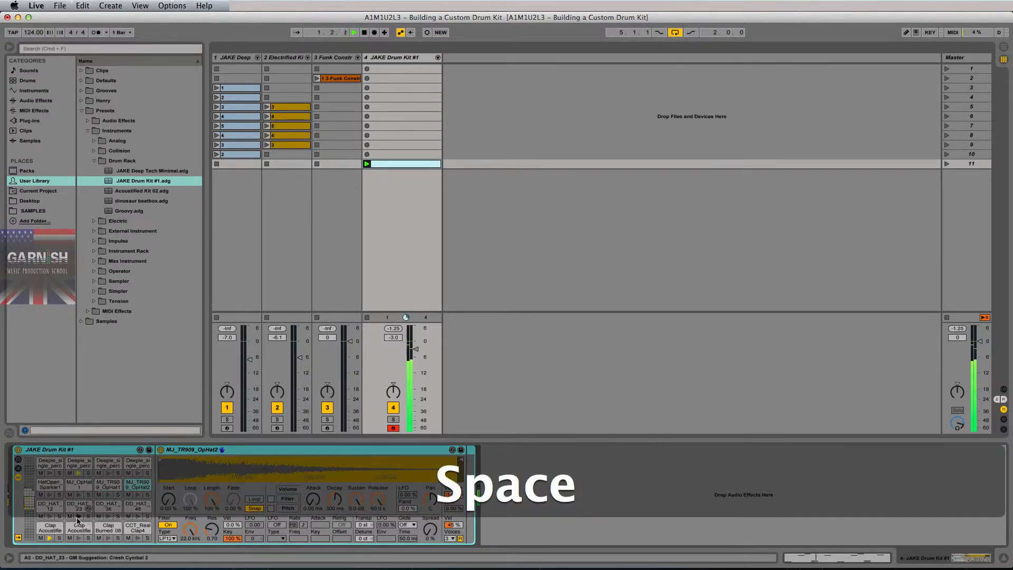
{"action": "left_click", "coordinate": [79, 474]}
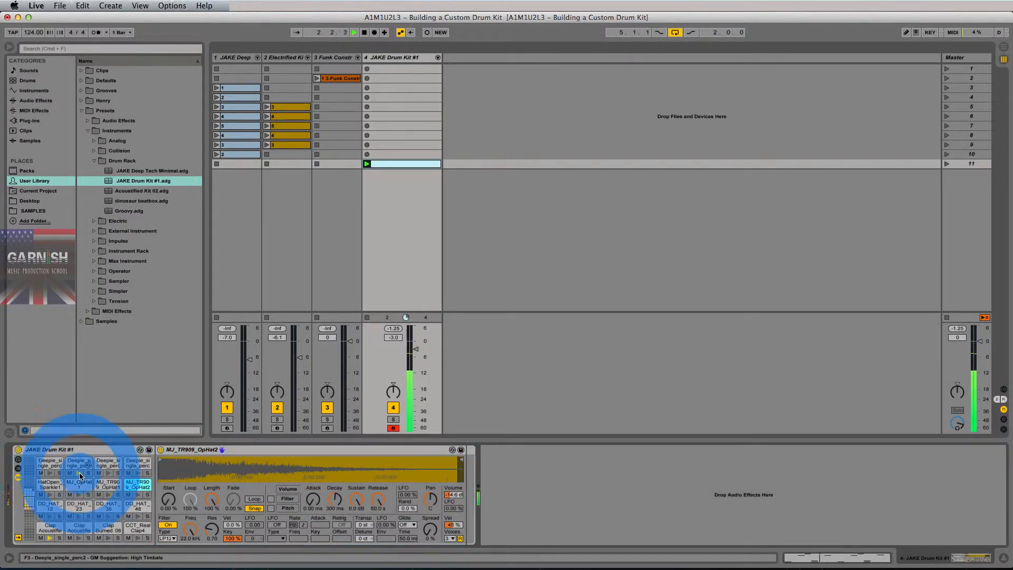
{"action": "key", "text": "space"}
{"action": "left_click", "coordinate": [79, 465]}
Search Samples for 'perc' and drop DTM_Perc_031 onto pad F3, replacing Deepie_single_perc2.
{"action": "left_click", "coordinate": [37, 142]}
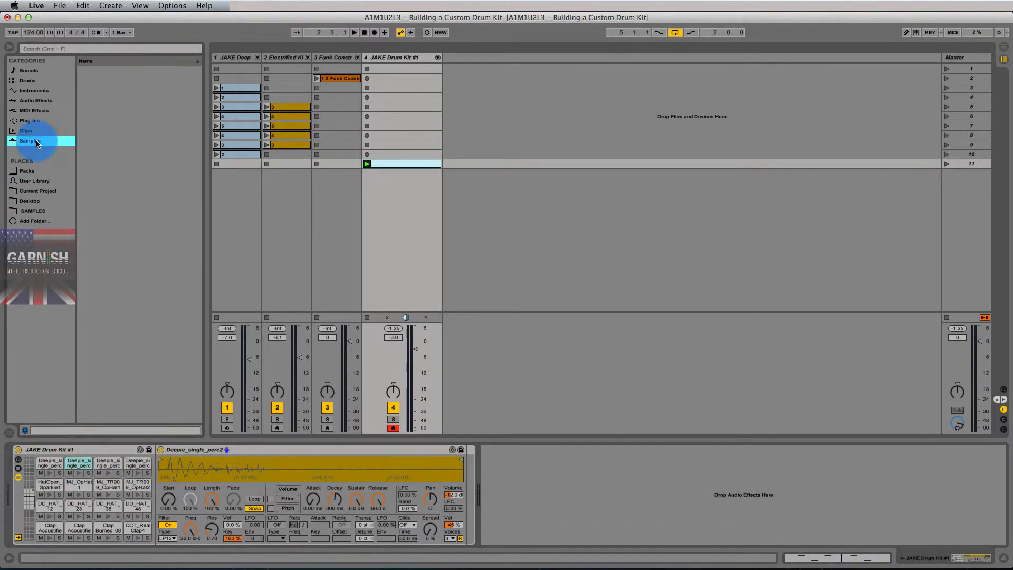
{"action": "left_click", "coordinate": [133, 47]}
{"action": "type", "text": "per"}
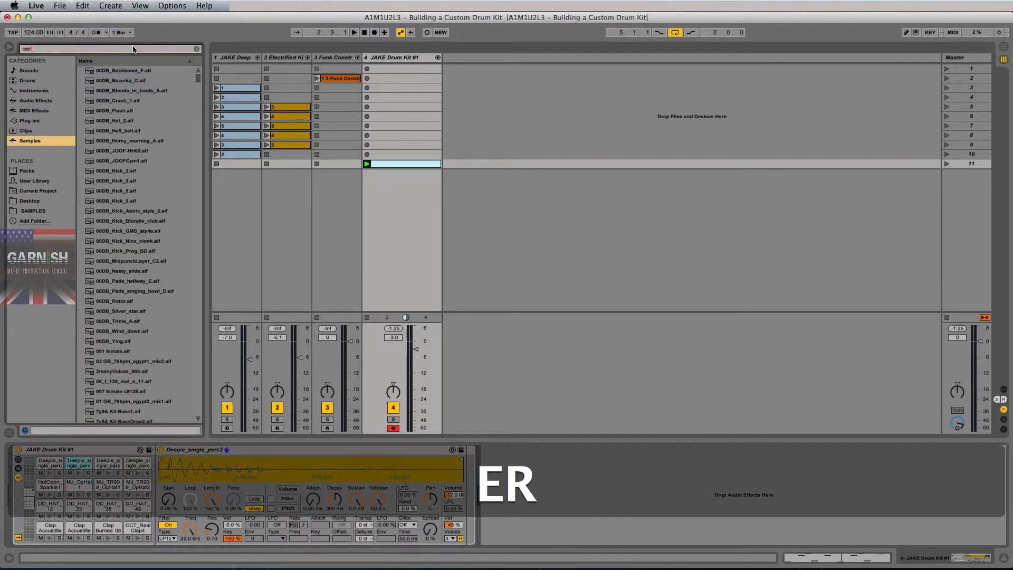
{"action": "type", "text": "c"}
{"action": "left_click_drag", "start_coordinate": [118, 211], "coordinate": [78, 470]}
{"action": "key", "text": "space"}
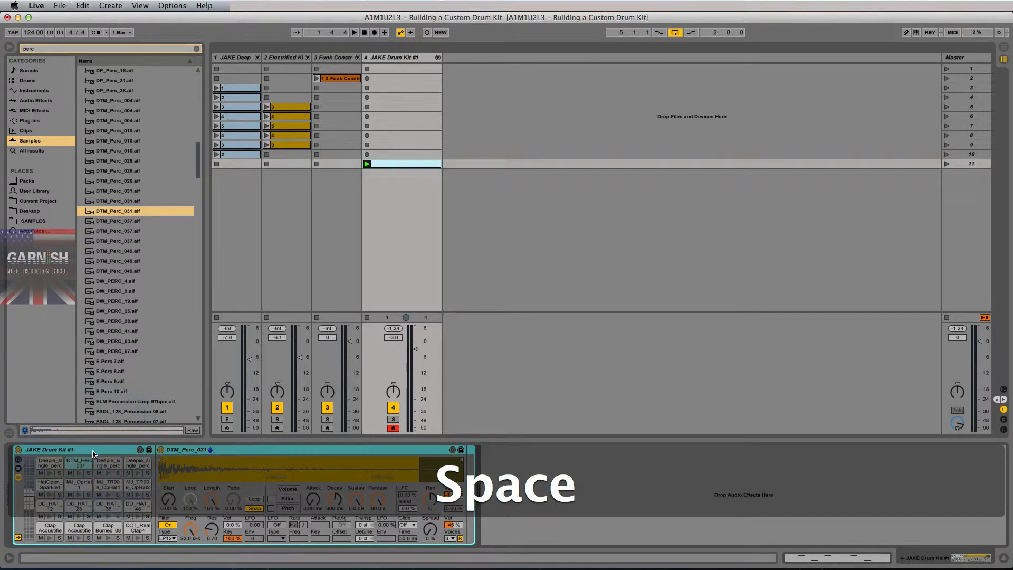
Append '.02' to the kit name so it reads 'JAKE Drum Kit #1.02'.
{"action": "key", "text": "super+r"}
{"action": "key", "text": "Right"}
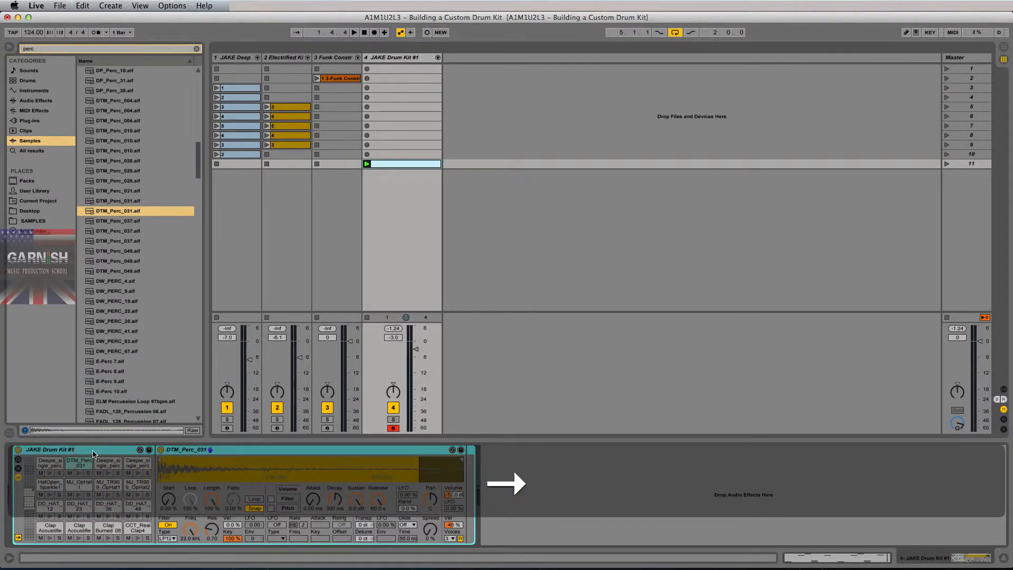
{"action": "key", "text": "BackSpace"}
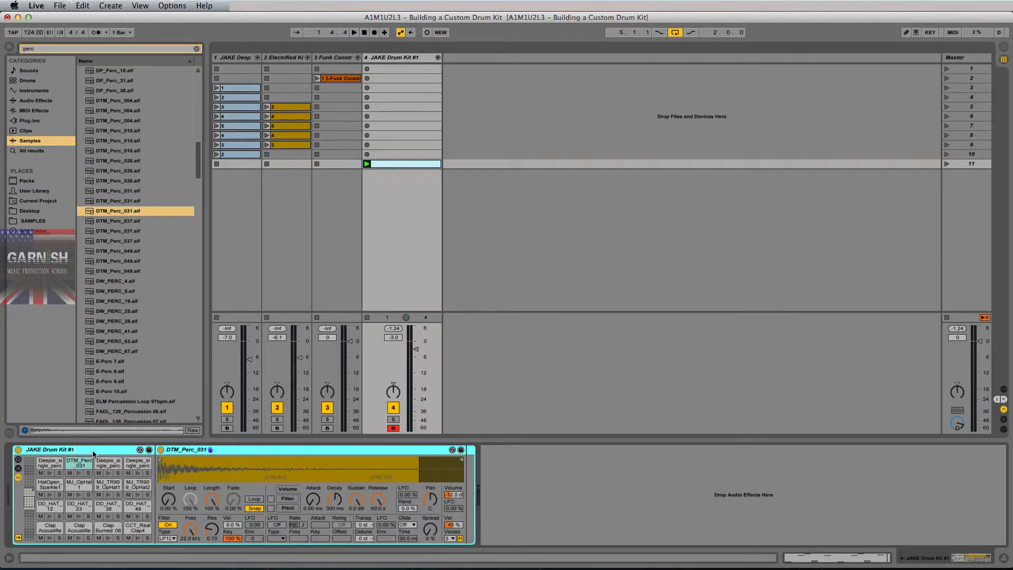
{"action": "type", "text": "."}
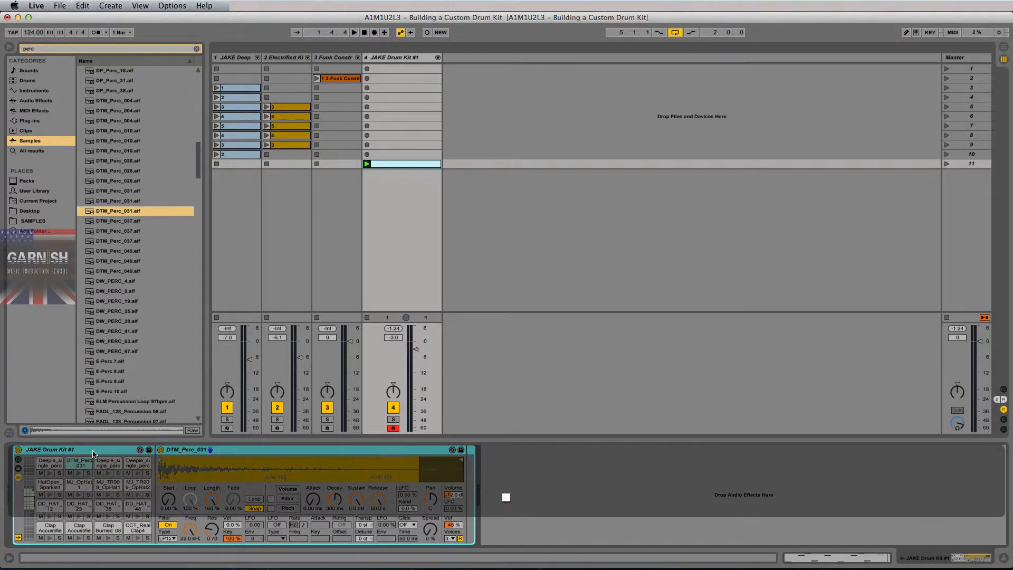
{"action": "type", "text": "02"}
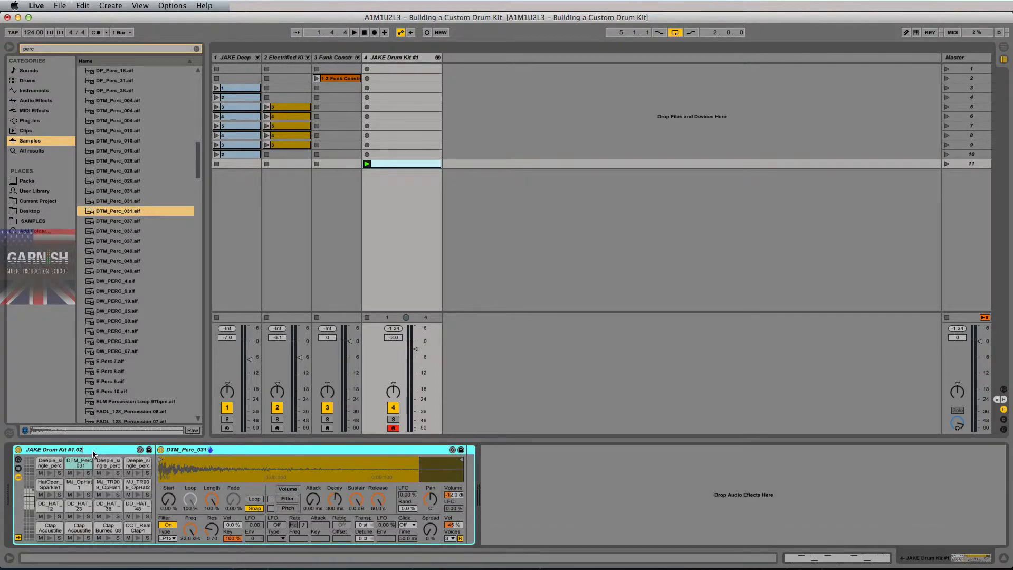
{"action": "key", "text": "Return"}
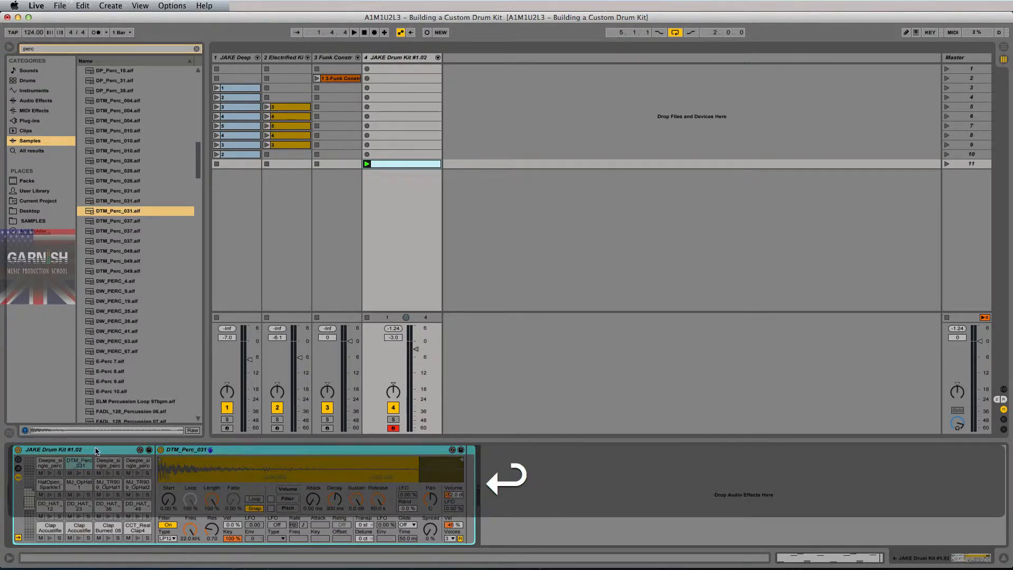
Save the kit as preset JAKE Drum Kit #1.02.adg and select it in the User Library.
{"action": "left_click", "coordinate": [150, 451]}
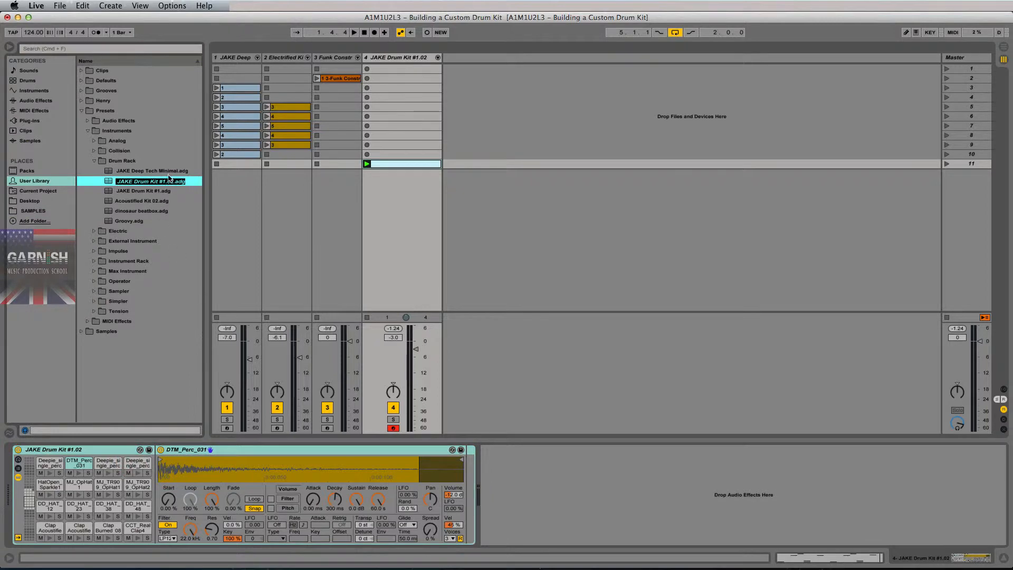
{"action": "key", "text": "Return"}
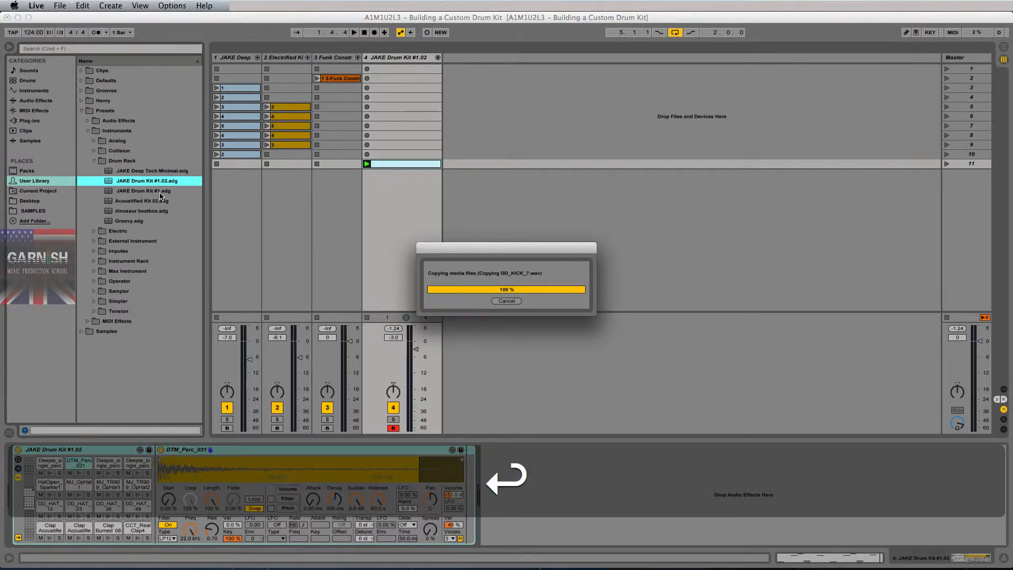
{"action": "left_click", "coordinate": [155, 192]}
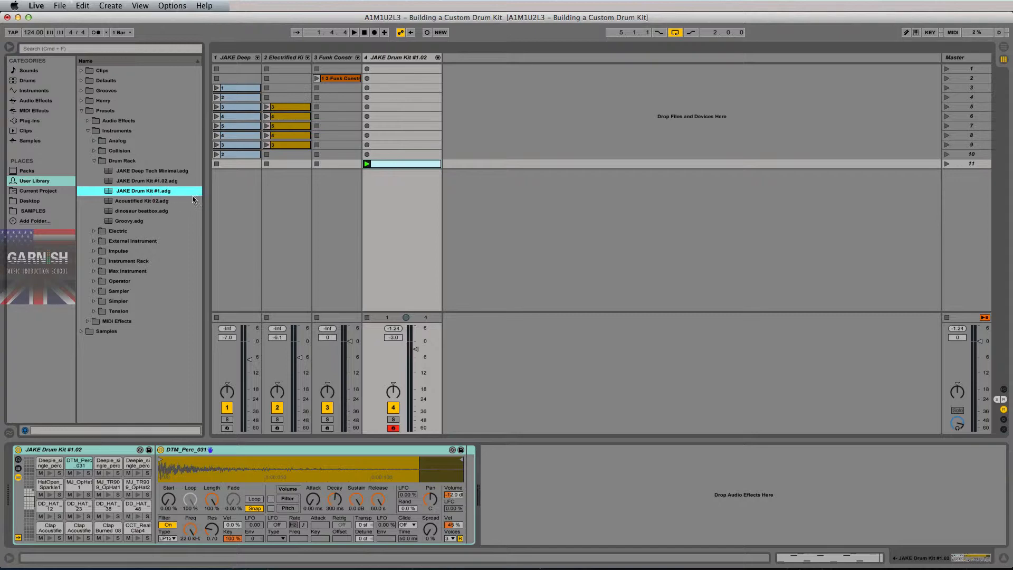
{"action": "left_click", "coordinate": [168, 183]}
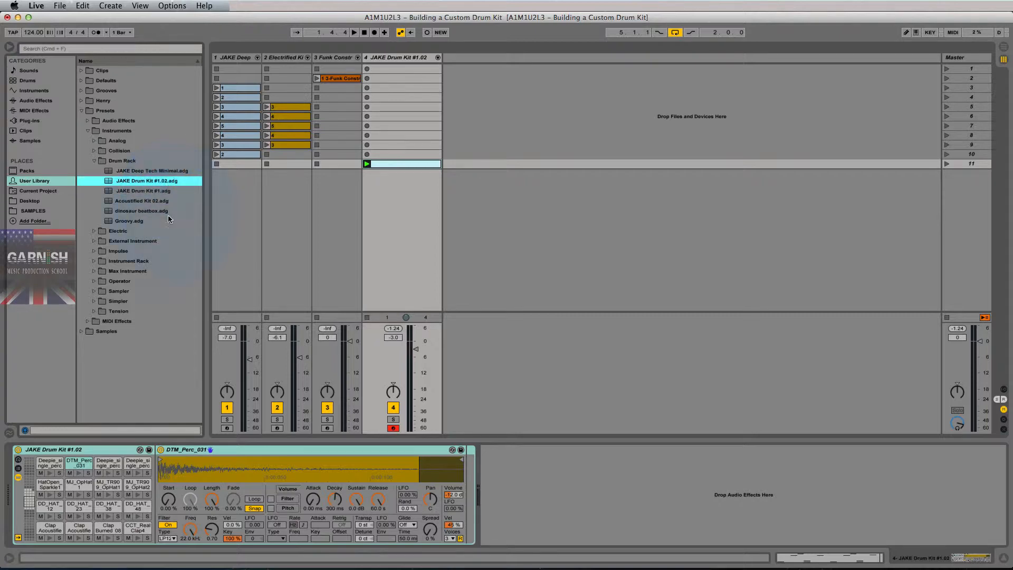
{"action": "left_click", "coordinate": [113, 453]}
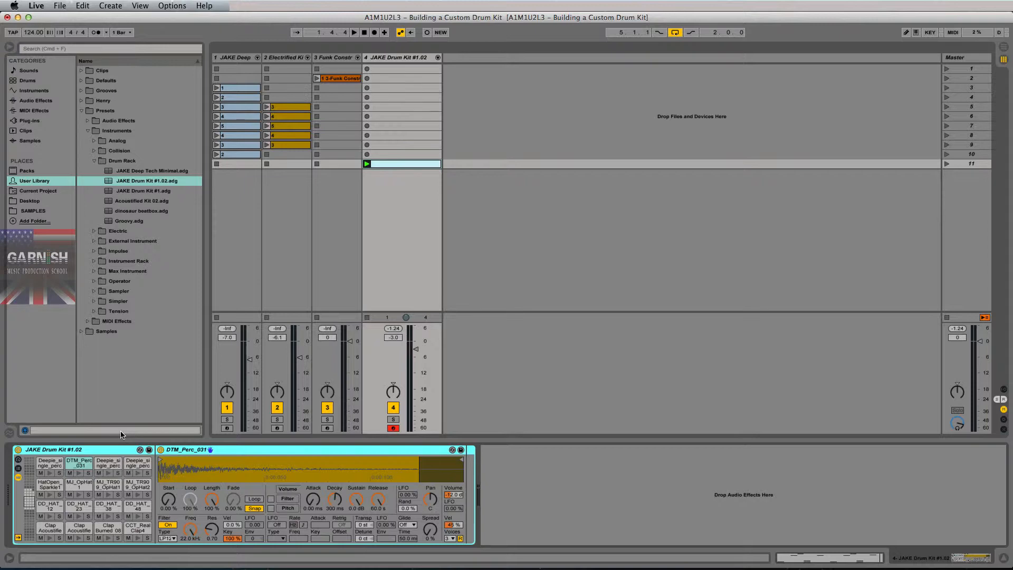
Append '-- swapped perc sounds' to the kit name and save it as another preset.
{"action": "left_click", "coordinate": [111, 450]}
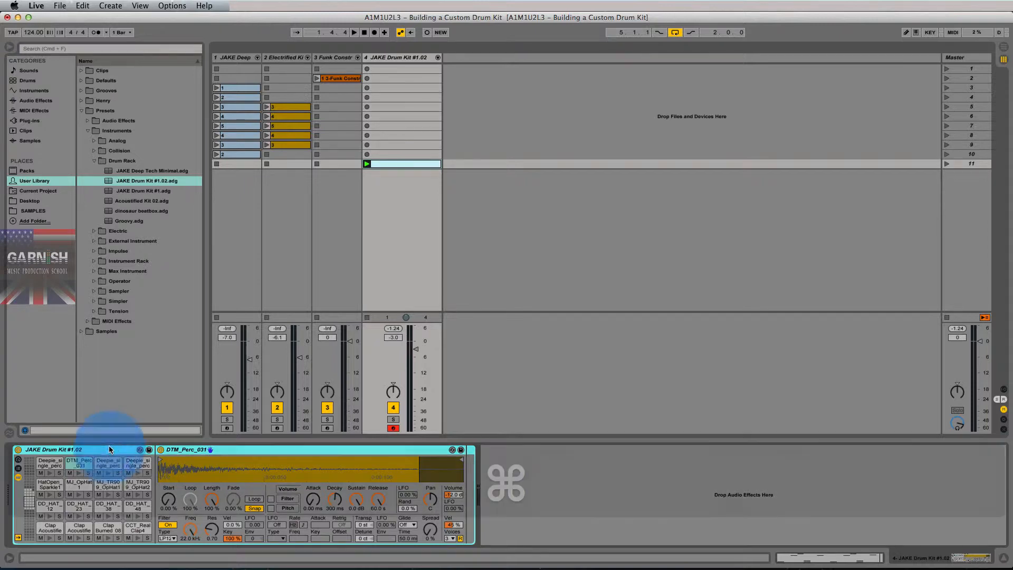
{"action": "key", "text": "super+r"}
{"action": "type", "text": "-- "}
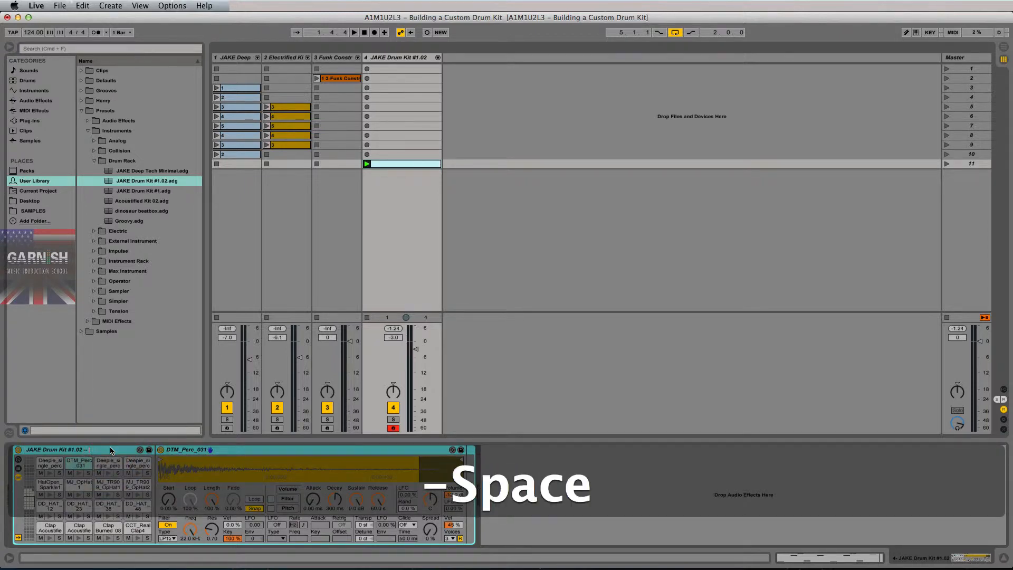
{"action": "type", "text": "swapp"}
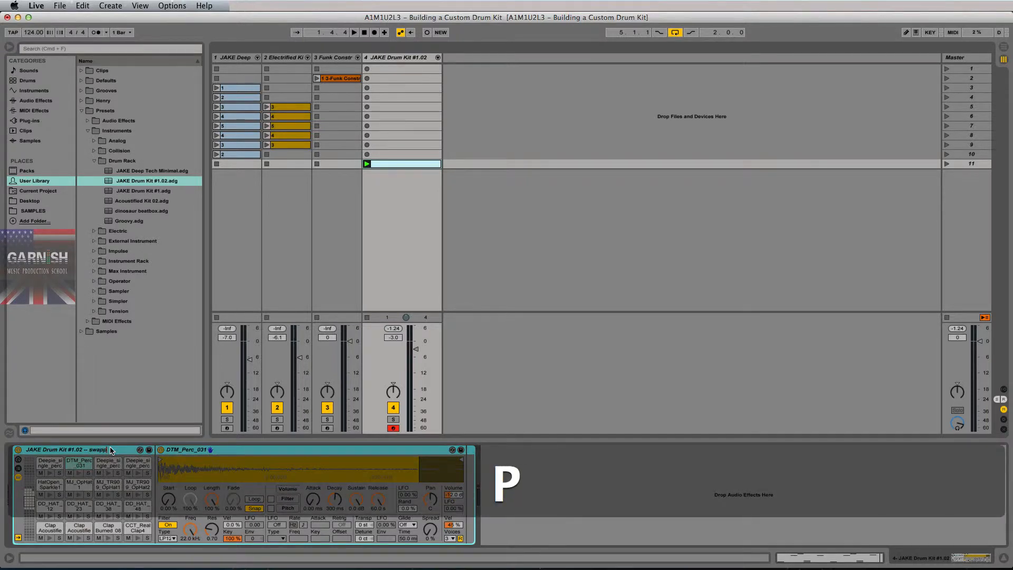
{"action": "type", "text": "ed perc sounds"}
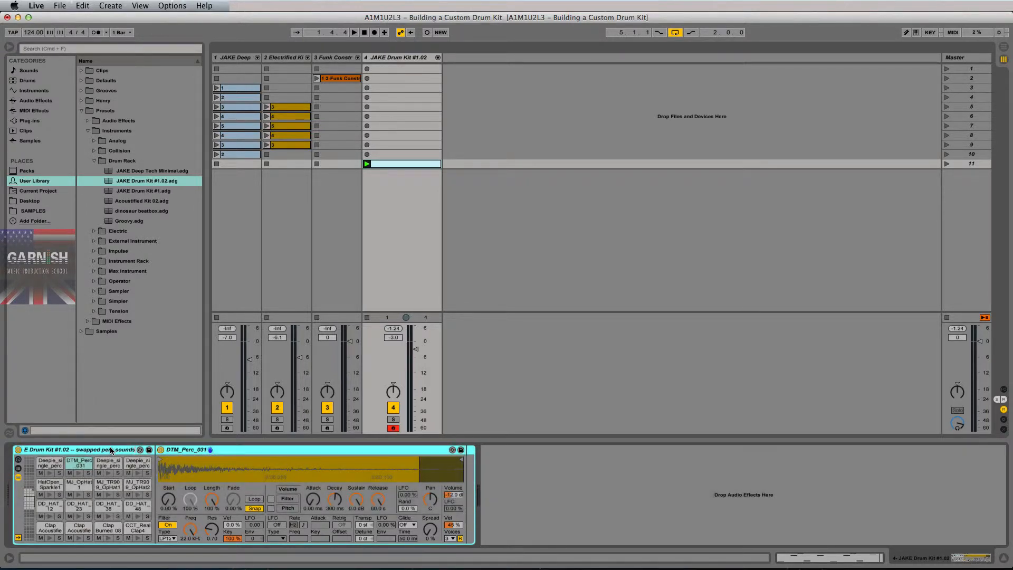
{"action": "key", "text": "Return"}
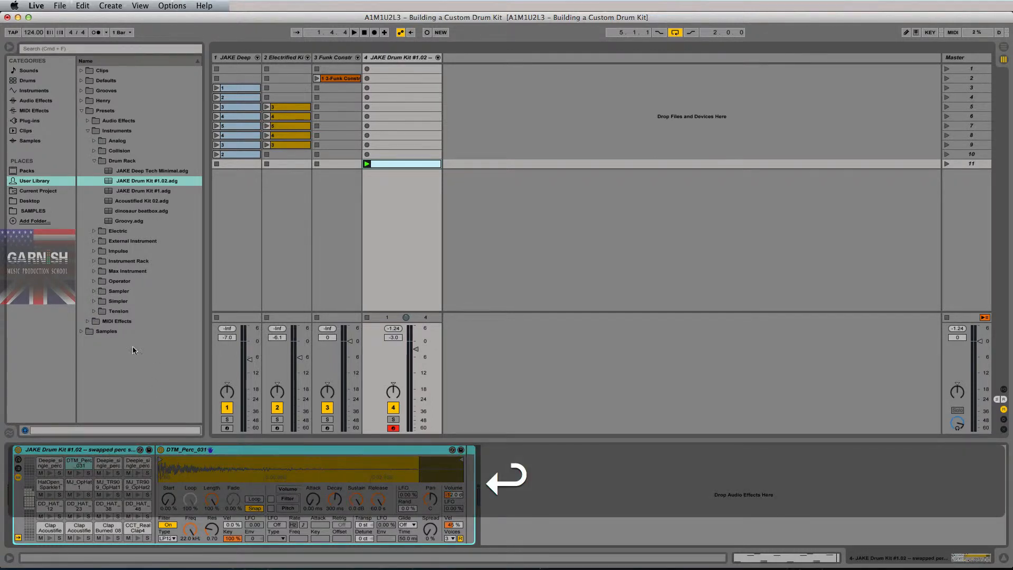
{"action": "left_click", "coordinate": [149, 450]}
{"action": "key", "text": "Return"}
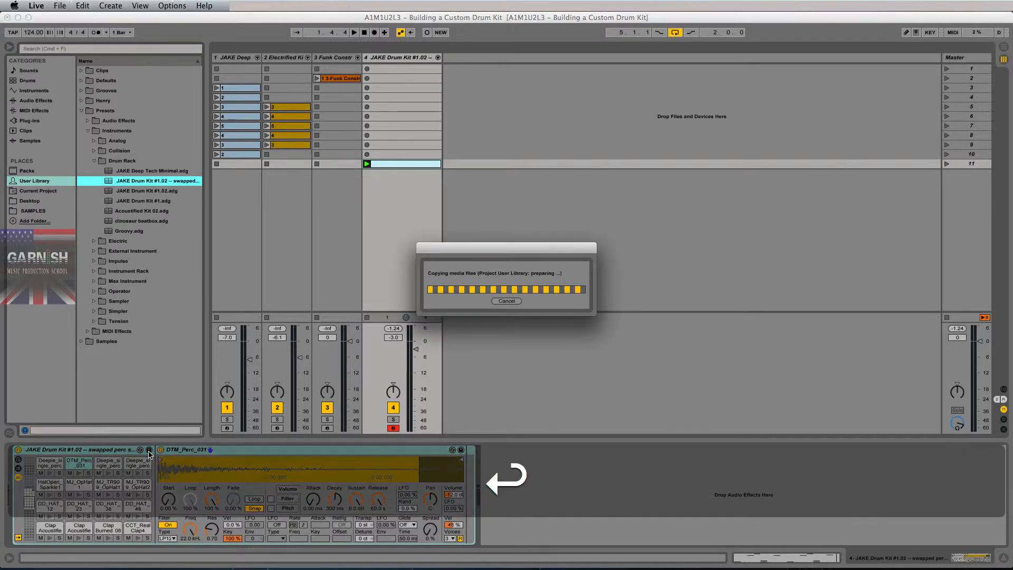
{"action": "left_click_drag", "start_coordinate": [206, 215], "coordinate": [272, 217]}
With playback running, load JAKE Drum Kit #1 then the swapped-perc preset onto track 4.
{"action": "left_click", "coordinate": [25, 82]}
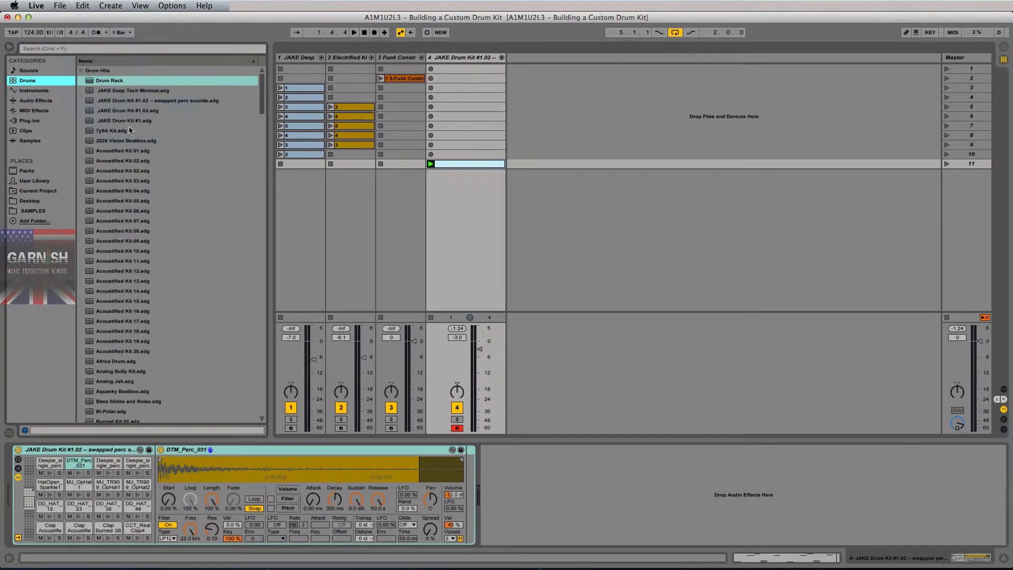
{"action": "left_click", "coordinate": [143, 100]}
{"action": "left_click", "coordinate": [130, 120]}
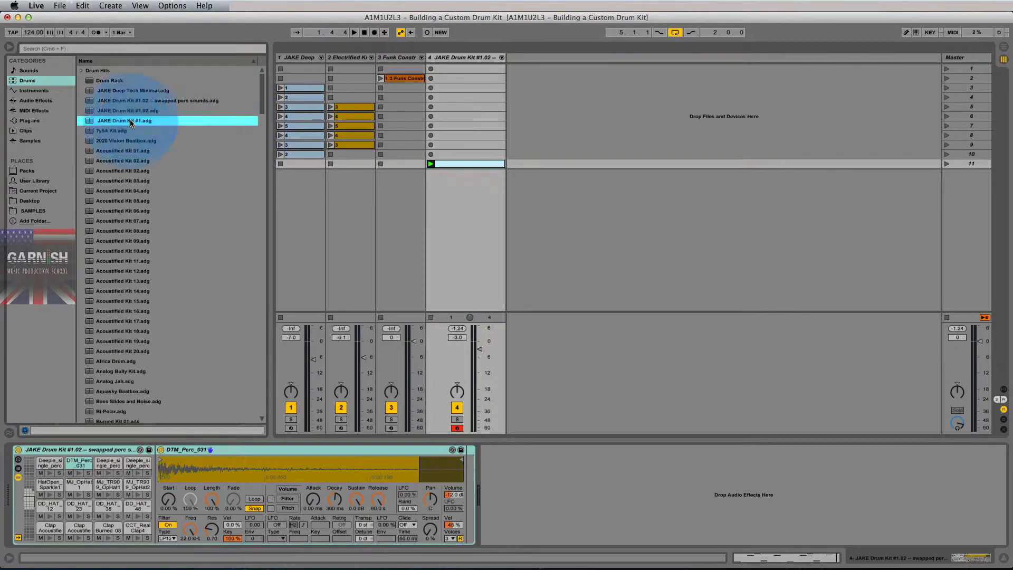
{"action": "left_click", "coordinate": [138, 104]}
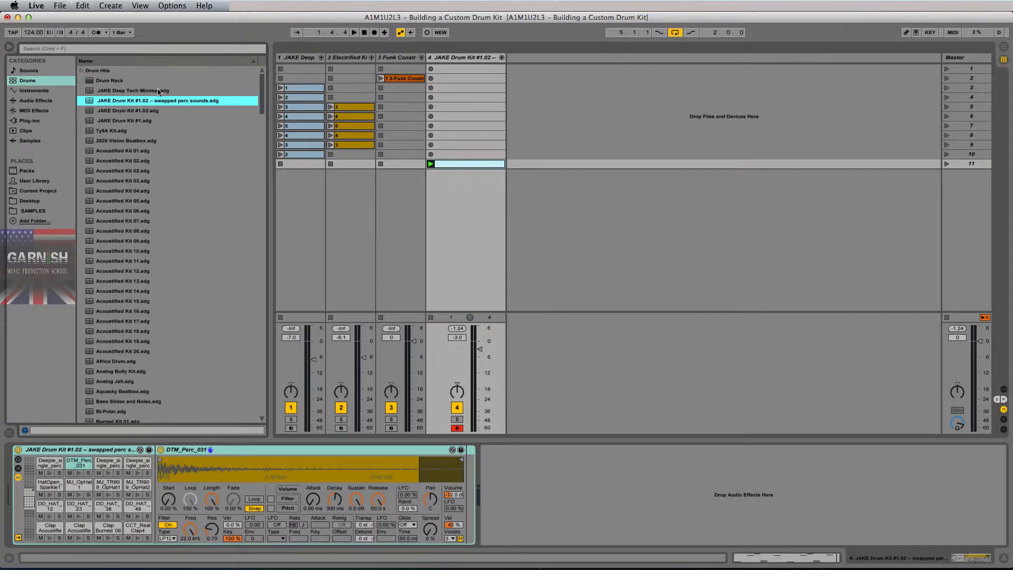
{"action": "key", "text": "space"}
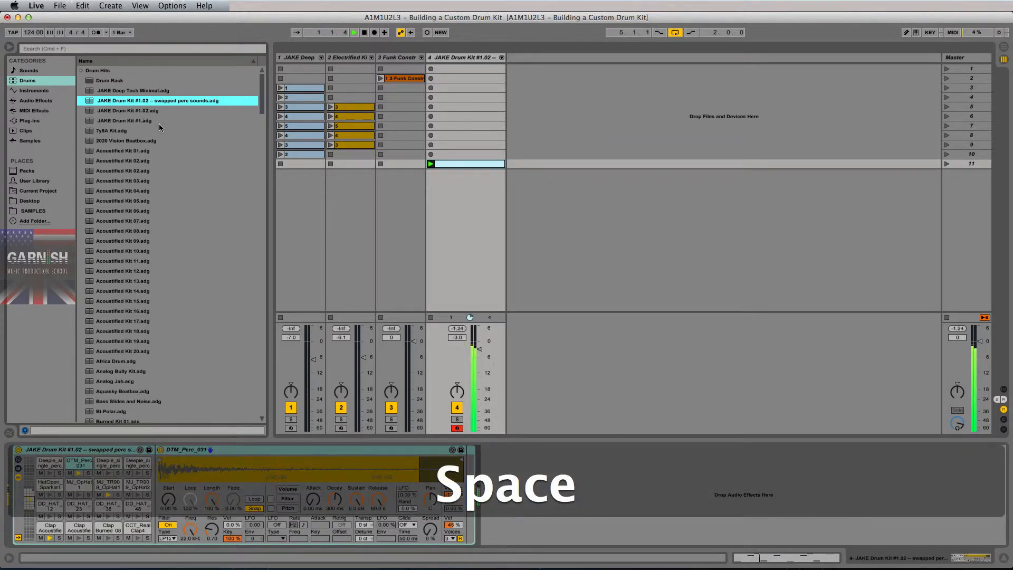
{"action": "left_click_drag", "start_coordinate": [119, 124], "coordinate": [462, 147]}
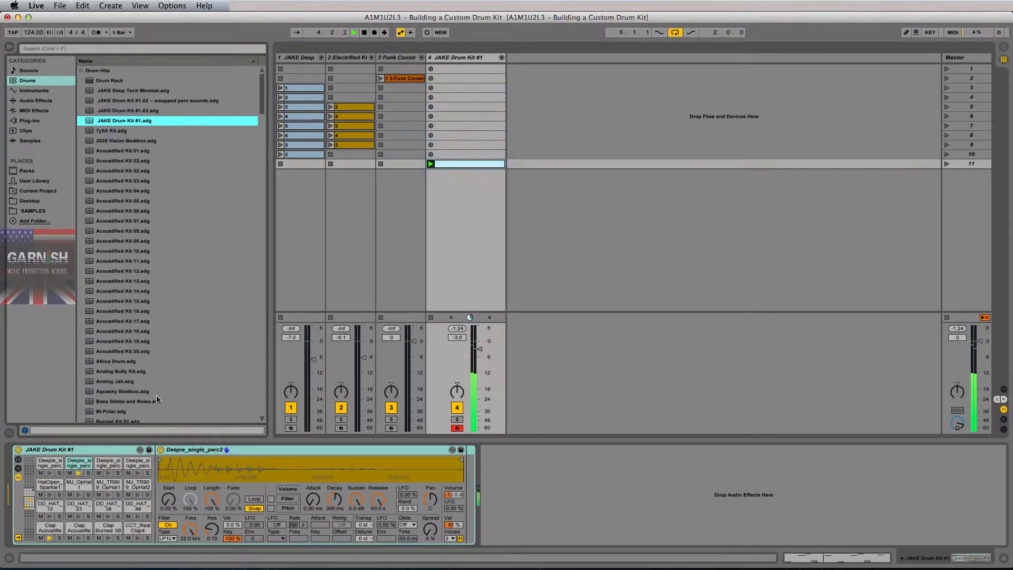
{"action": "left_click_drag", "start_coordinate": [134, 101], "coordinate": [465, 138]}
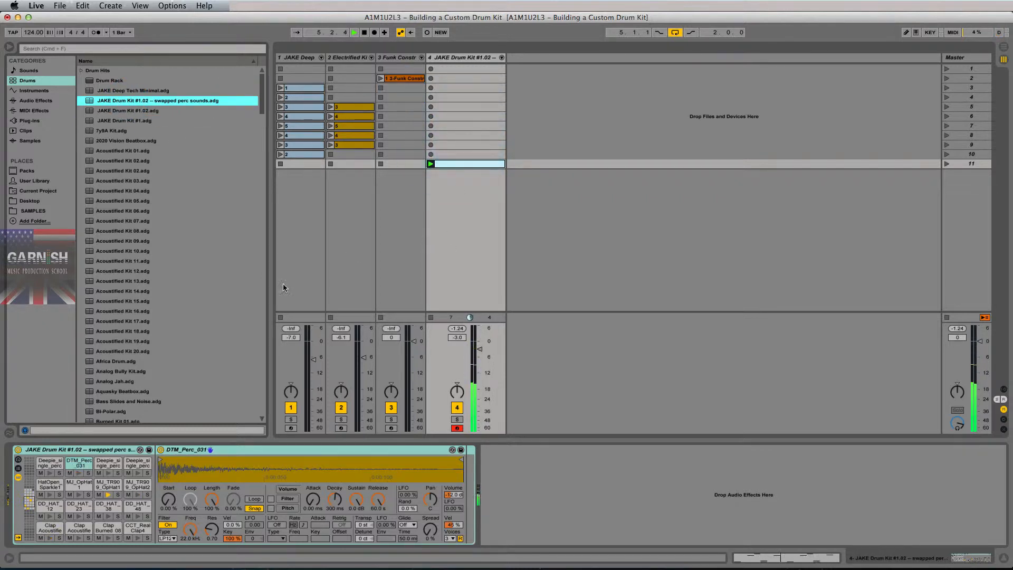
Audition the DTM_Perc_031 pad, check track 4's clip, and pick up the JAKE Deep Tech Minimal preset.
{"action": "left_click", "coordinate": [79, 474]}
{"action": "key", "text": "space"}
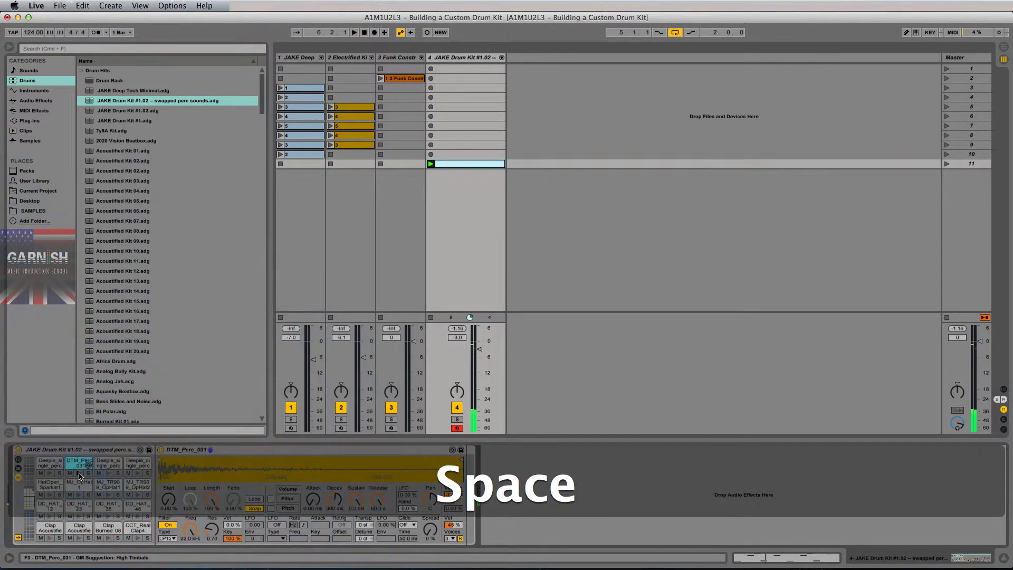
{"action": "left_click", "coordinate": [79, 474]}
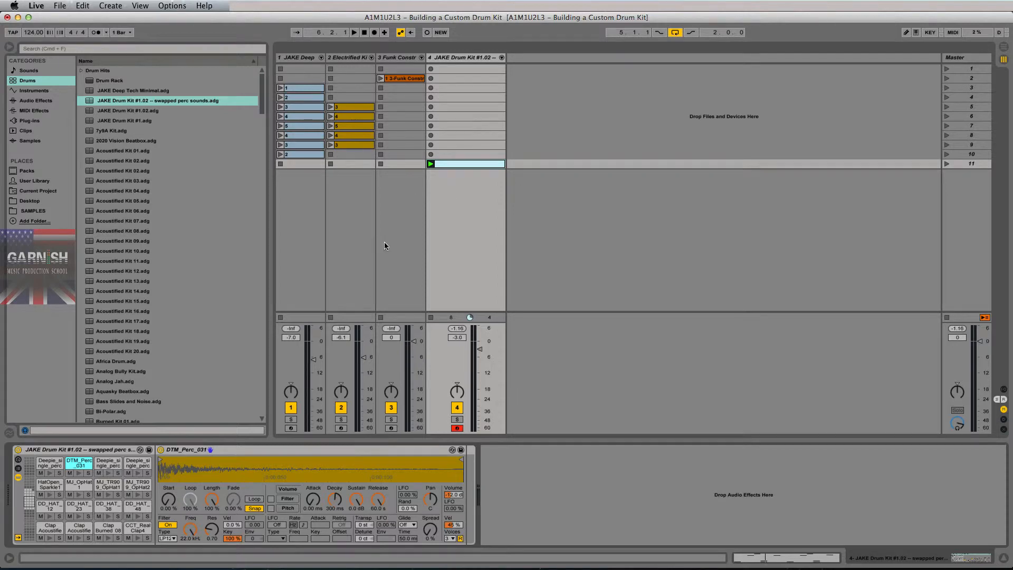
{"action": "double_click", "coordinate": [470, 164]}
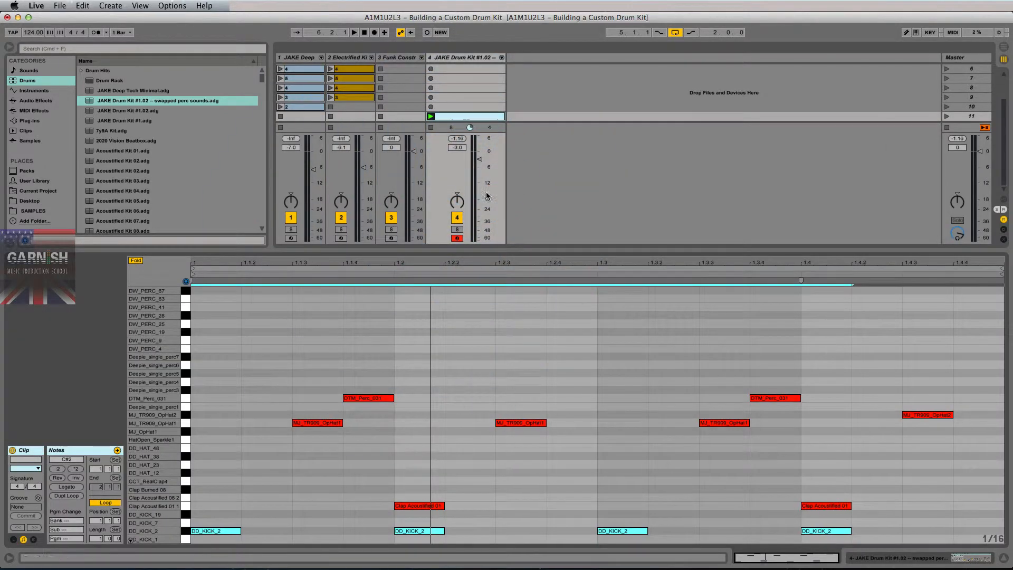
{"action": "key", "text": "shift+Tab"}
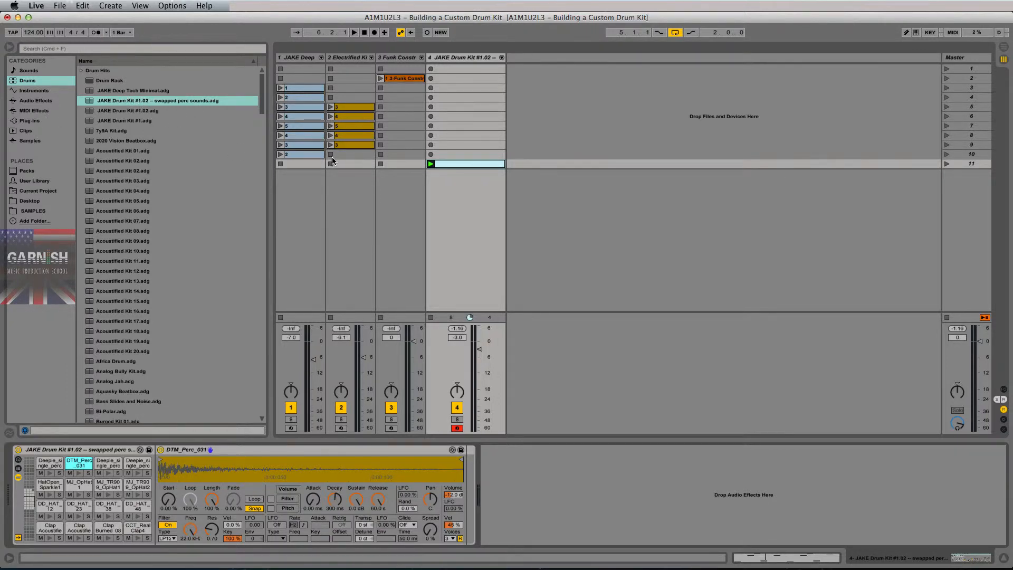
{"action": "key", "text": "space"}
{"action": "left_click_drag", "start_coordinate": [101, 91], "coordinate": [461, 144]}
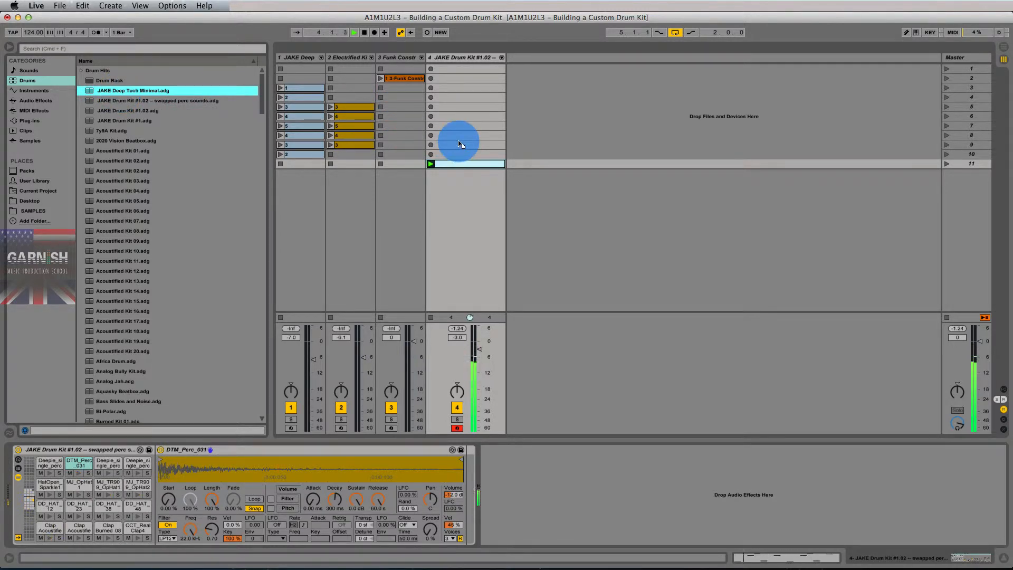
Load JAKE Deep Tech Minimal onto track 4, duplicate the track, and load JAKE Drum Kit #1 onto track 5.
{"action": "left_click_drag", "start_coordinate": [461, 144], "coordinate": [459, 141]}
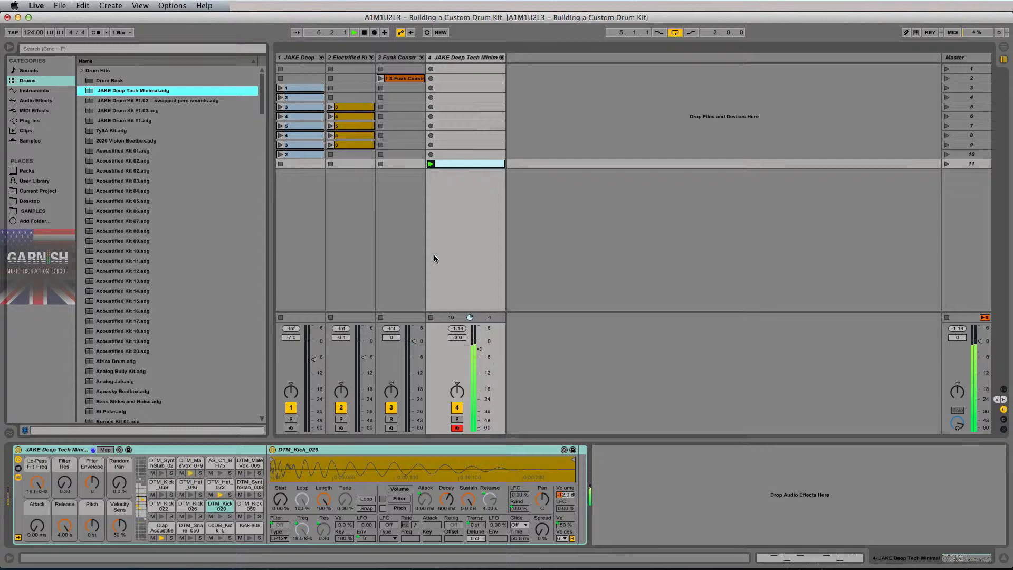
{"action": "left_click", "coordinate": [462, 59]}
{"action": "key", "text": "super+d"}
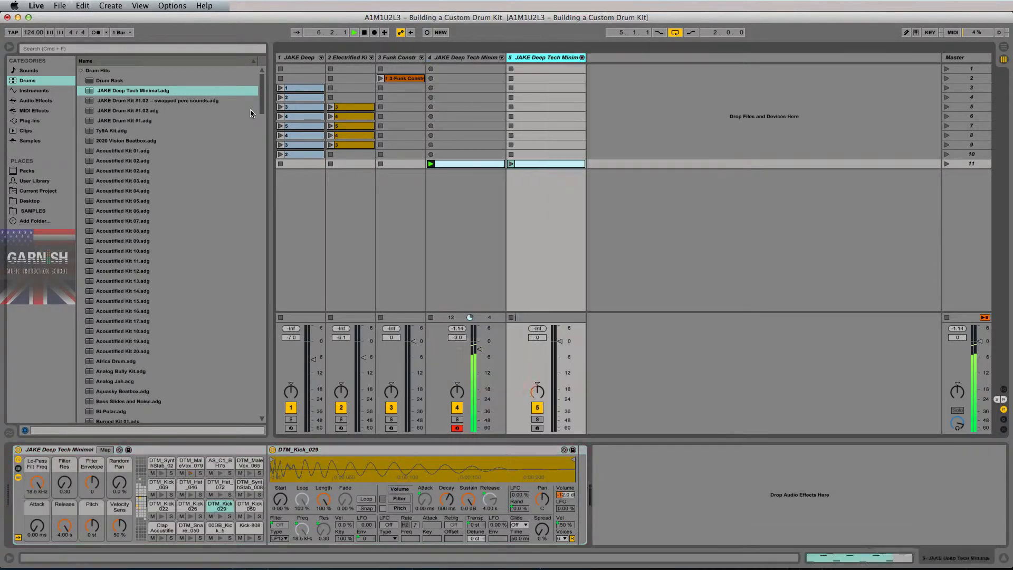
{"action": "left_click_drag", "start_coordinate": [125, 122], "coordinate": [511, 165]}
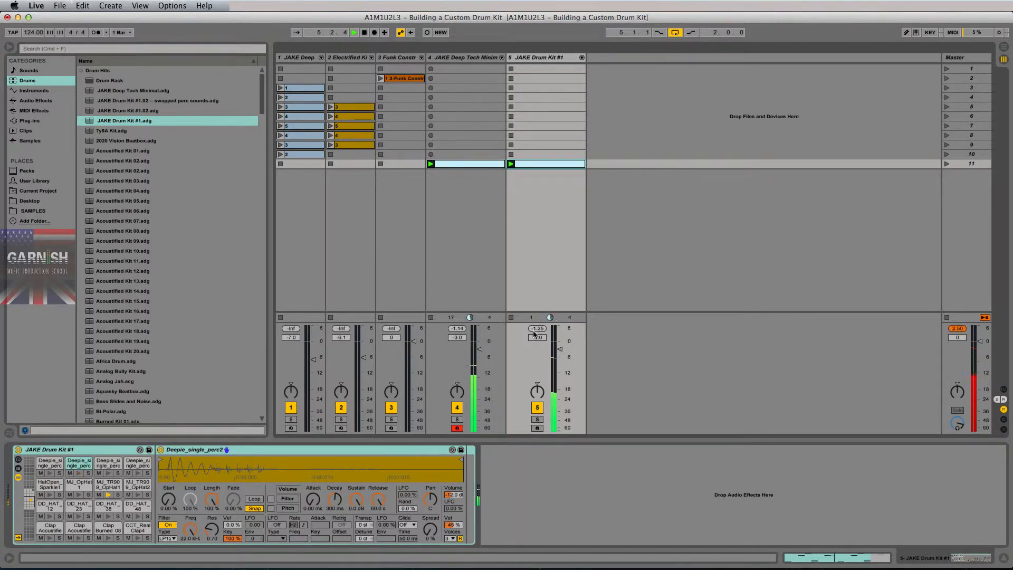
Lower track 5's volume, then lower tracks 4 and 5 together, resetting the master peak readout.
{"action": "left_click_drag", "start_coordinate": [560, 349], "coordinate": [558, 353]}
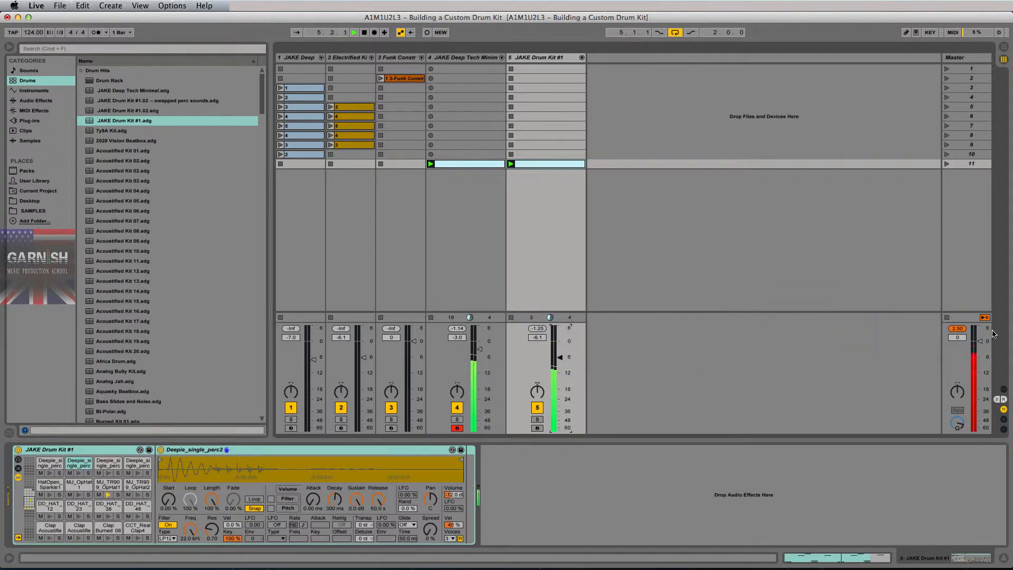
{"action": "left_click", "coordinate": [958, 329]}
{"action": "left_click", "coordinate": [473, 61]}
{"action": "left_click", "coordinate": [537, 61], "text": "shift"}
{"action": "left_click_drag", "start_coordinate": [555, 360], "coordinate": [558, 363]}
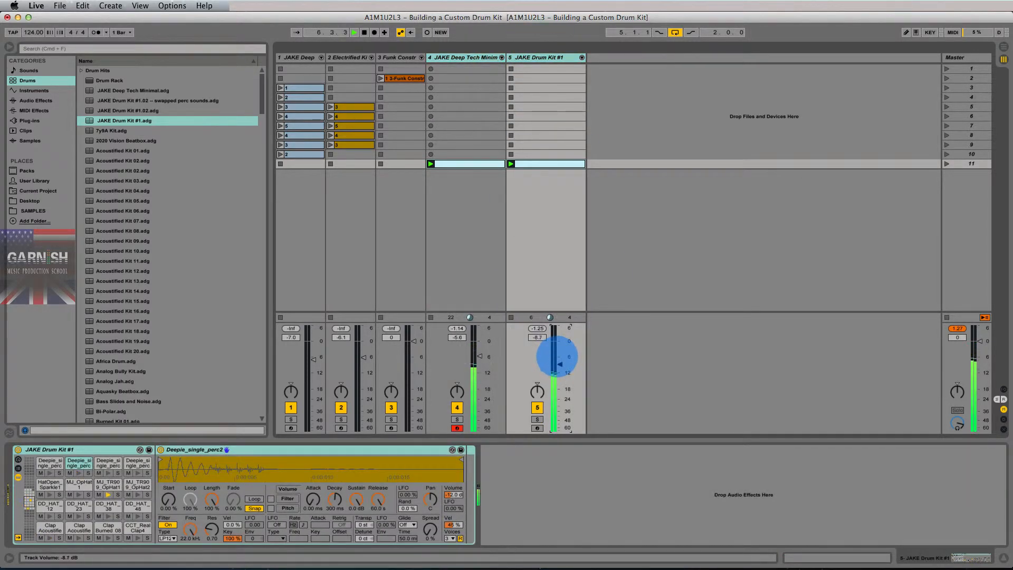
{"action": "left_click", "coordinate": [958, 328]}
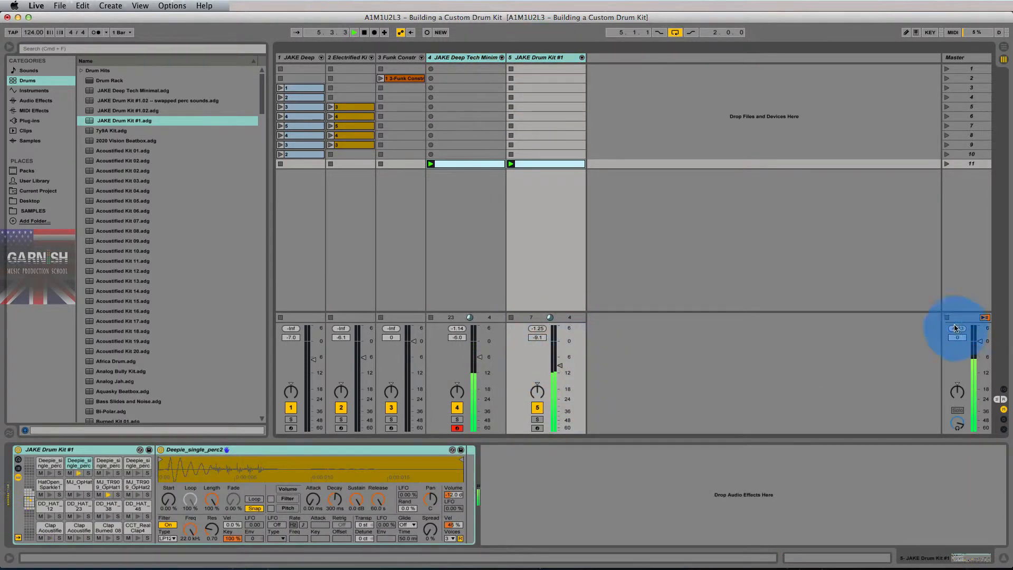
Switch between the Deep Tech Minimal and Drum Kit #1 racks, ending on Drum Kit #1's DD_KICK pads.
{"action": "left_click", "coordinate": [515, 280]}
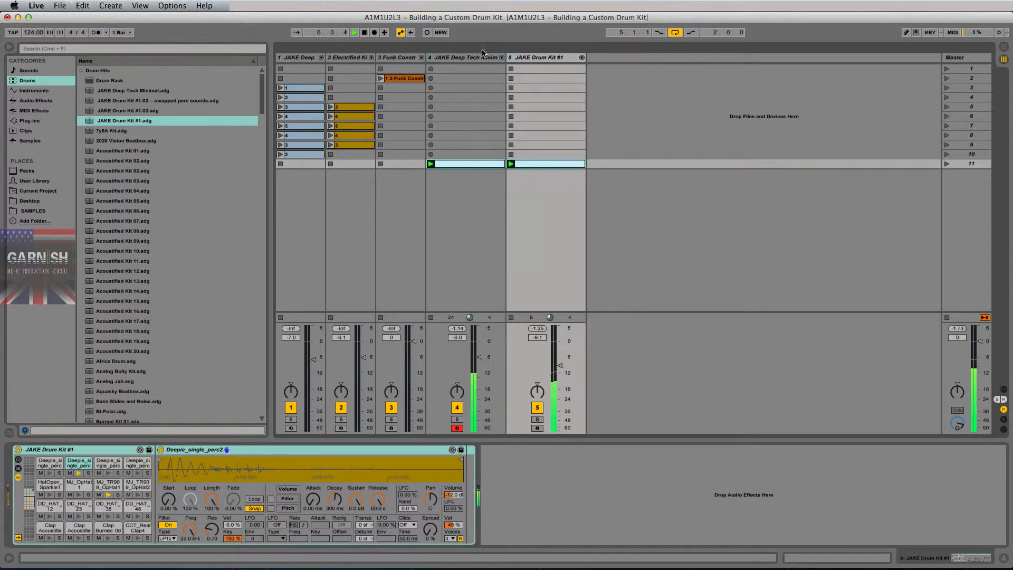
{"action": "left_click", "coordinate": [467, 58]}
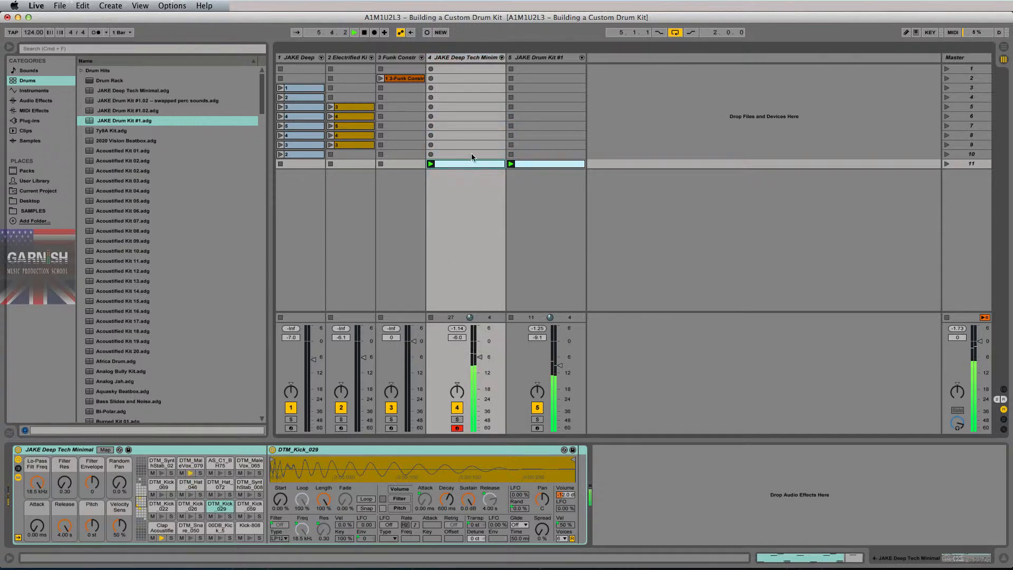
{"action": "left_click", "coordinate": [509, 198]}
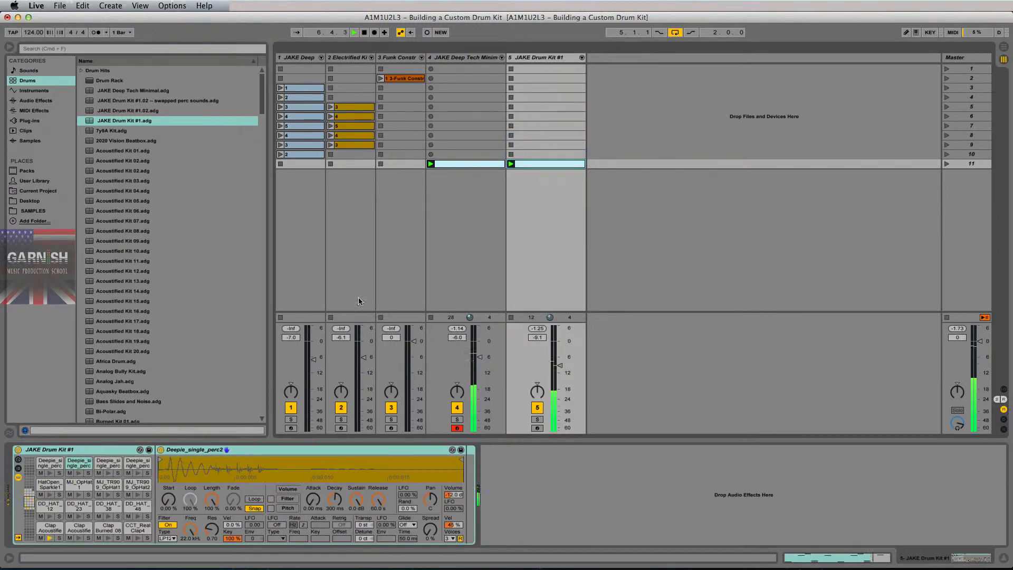
{"action": "left_click", "coordinate": [463, 79]}
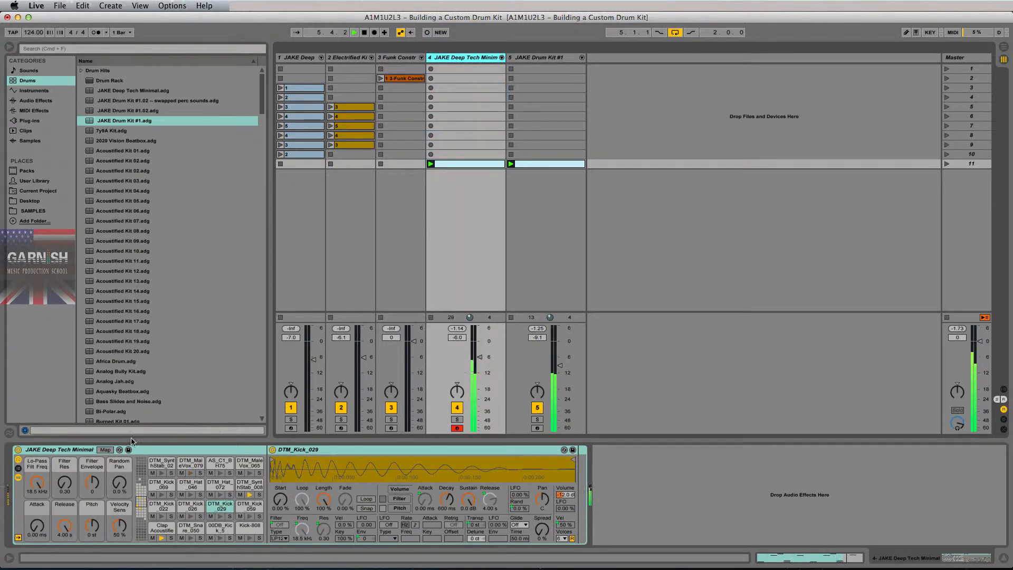
{"action": "left_click", "coordinate": [535, 60]}
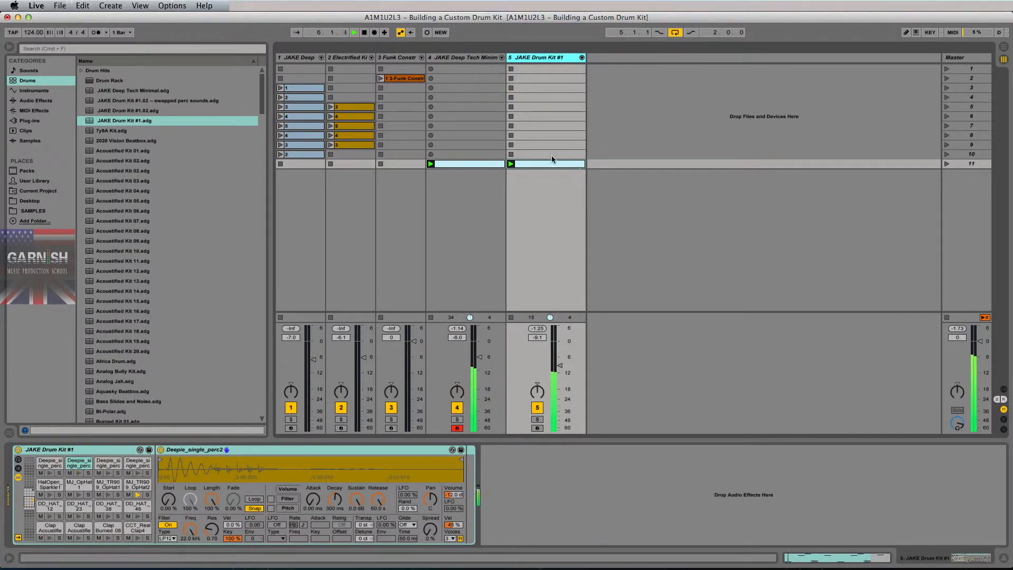
{"action": "left_click_drag", "start_coordinate": [30, 505], "coordinate": [30, 507]}
Select the DD_KICK_1 pad, stop playback, and compare the track 4 and track 5 kick samples.
{"action": "left_click", "coordinate": [41, 535]}
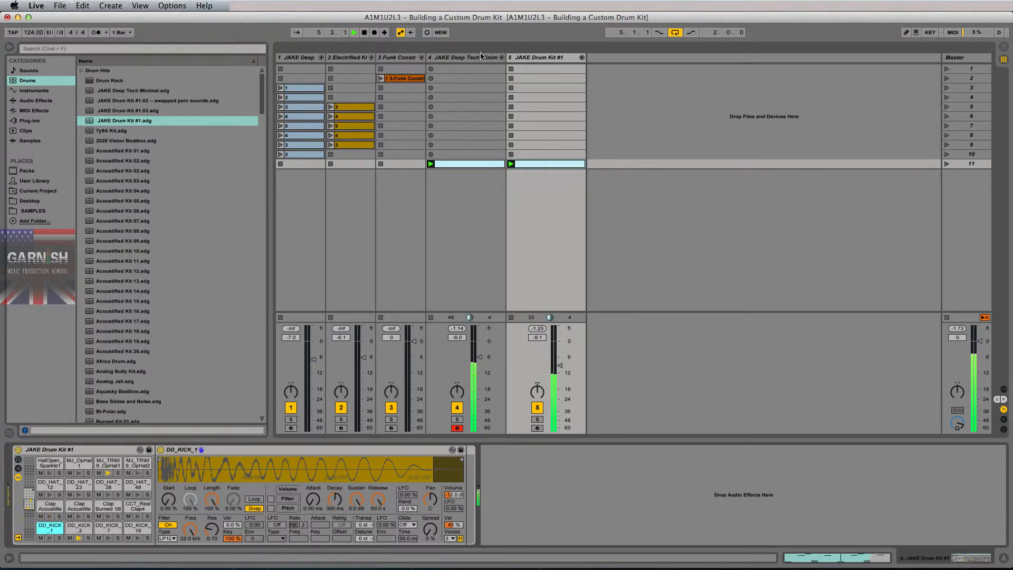
{"action": "key", "text": "space"}
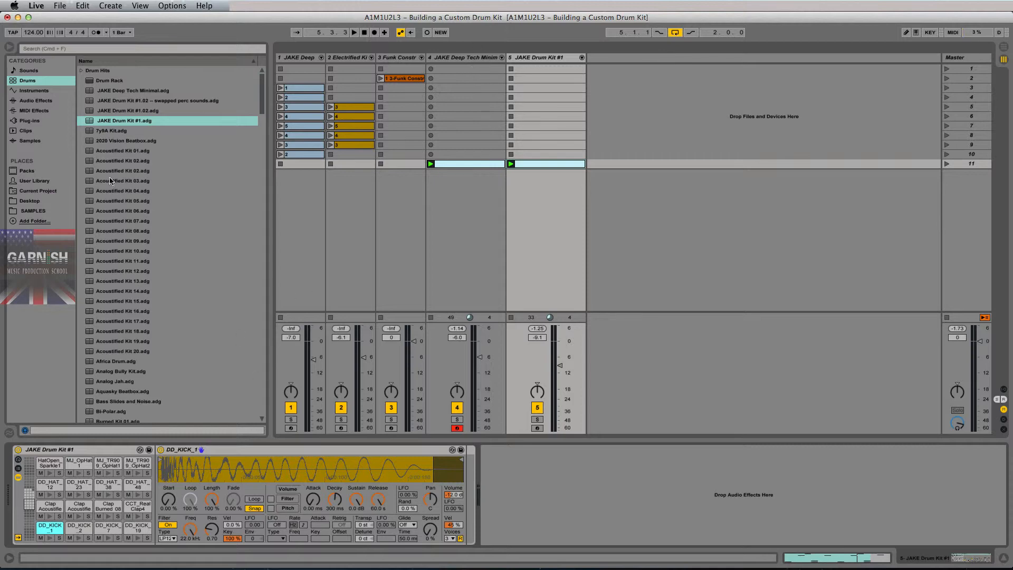
{"action": "left_click", "coordinate": [471, 59]}
{"action": "left_click", "coordinate": [547, 59]}
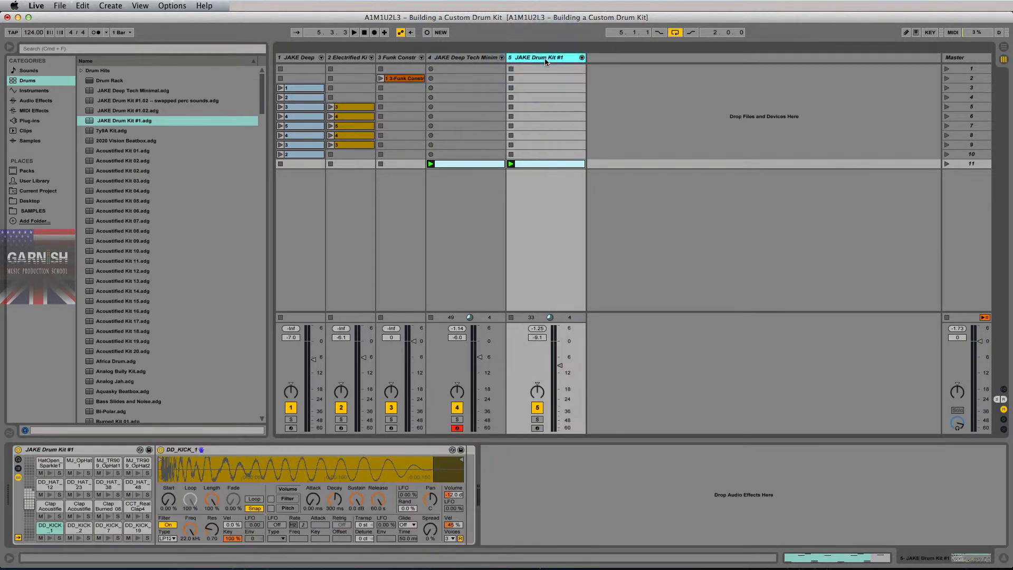
{"action": "left_click", "coordinate": [480, 58]}
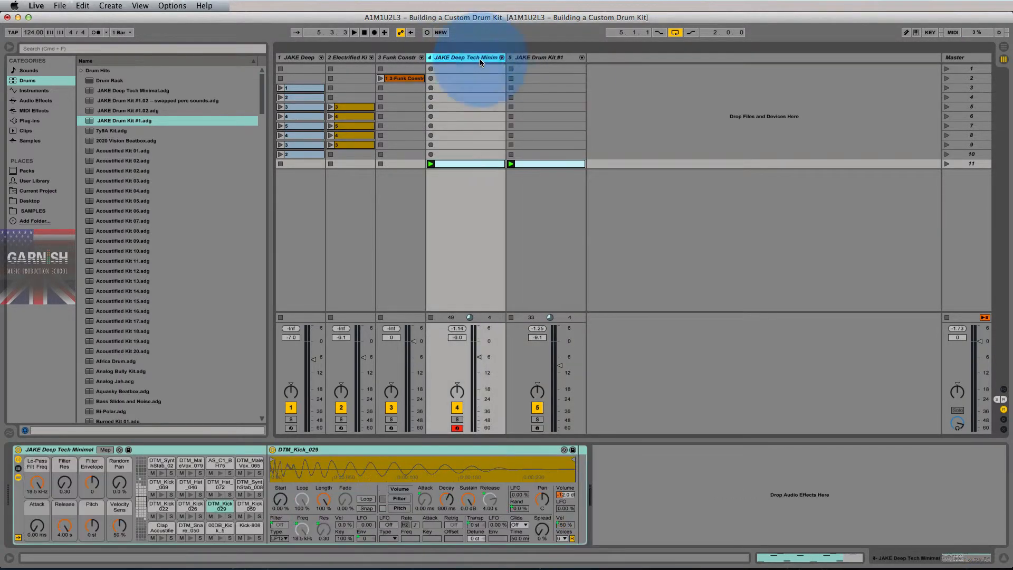
Drag Impulse from Instruments into a new MIDI track 6, check its slots, and switch the browser to Samples.
{"action": "left_click", "coordinate": [30, 91]}
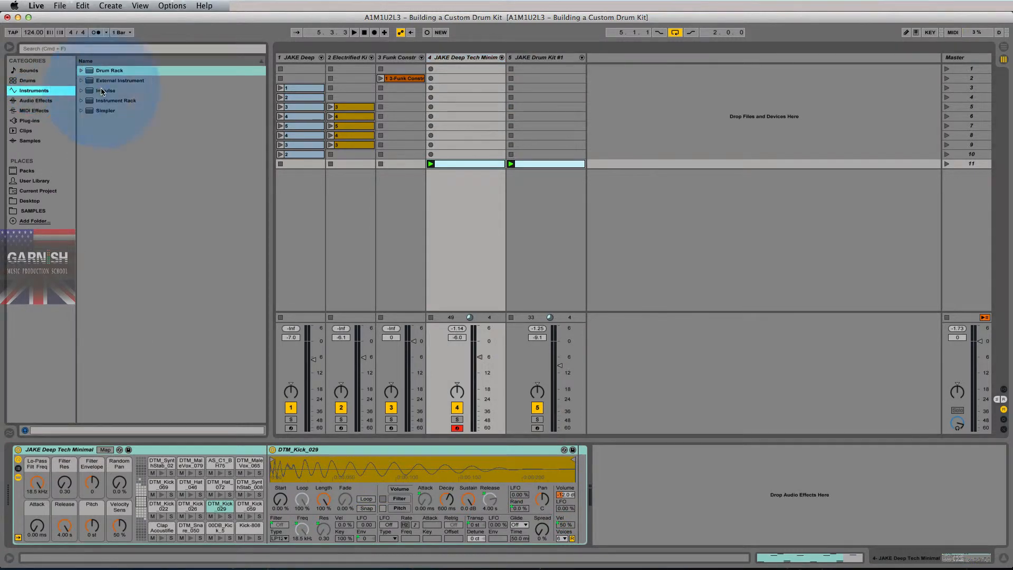
{"action": "key", "text": "Right"}
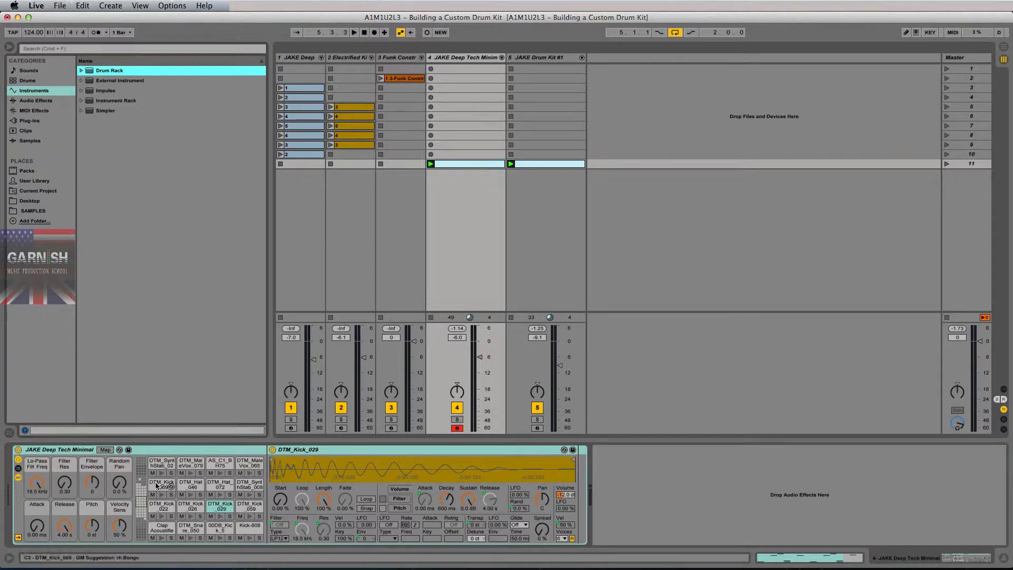
{"action": "left_click_drag", "start_coordinate": [93, 91], "coordinate": [613, 113]}
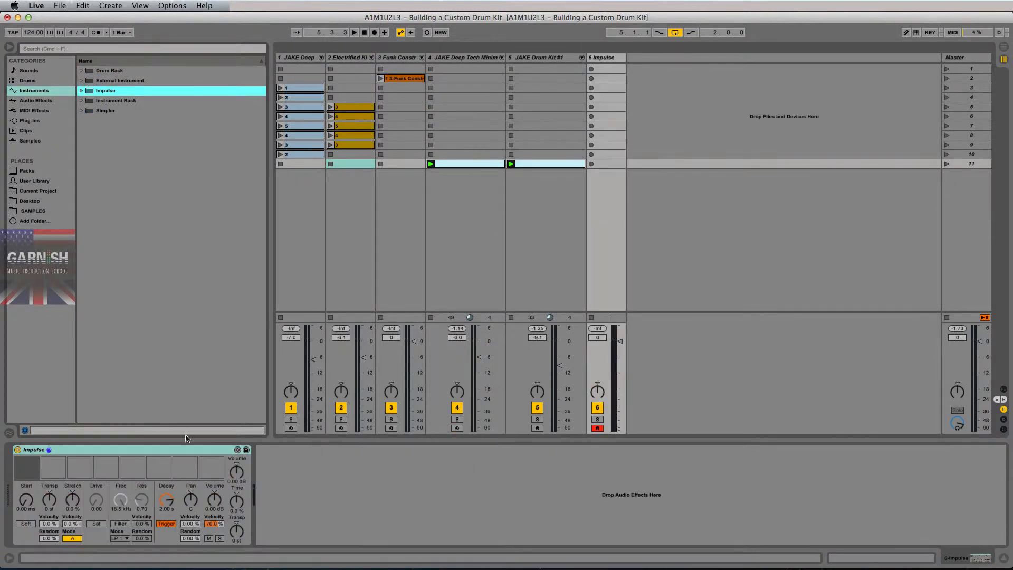
{"action": "left_click", "coordinate": [53, 463]}
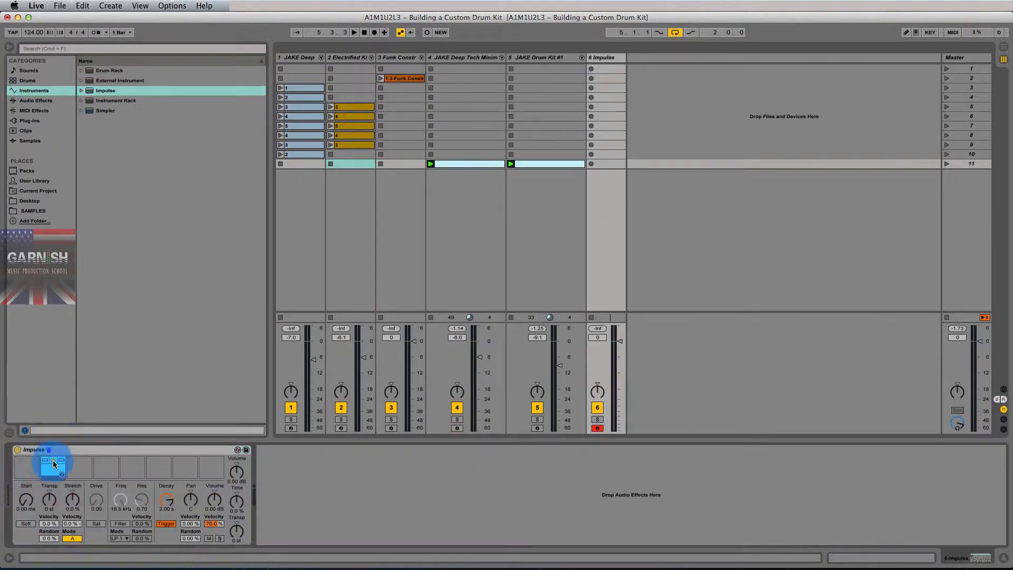
{"action": "left_click", "coordinate": [106, 464]}
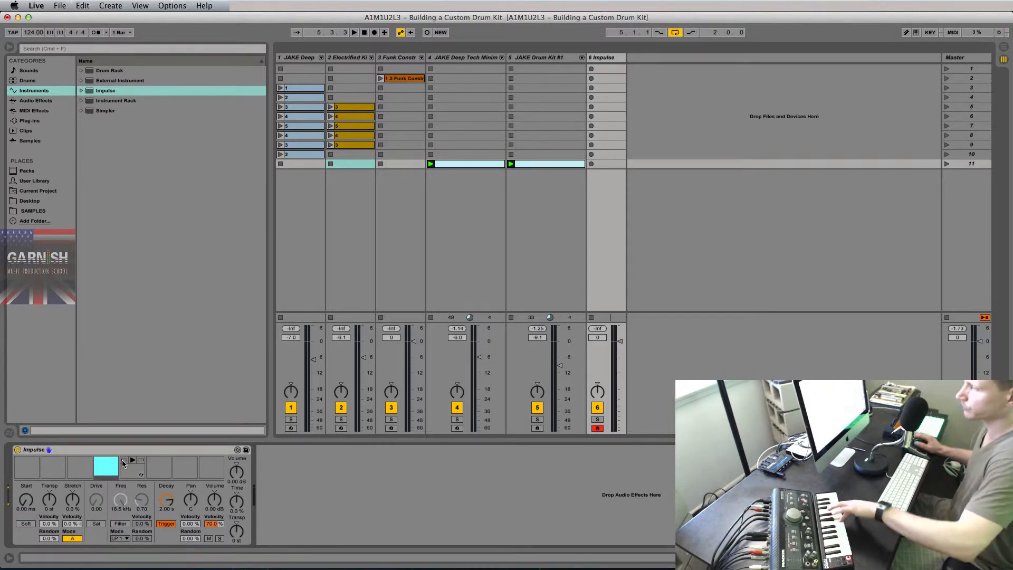
{"action": "left_click", "coordinate": [29, 141]}
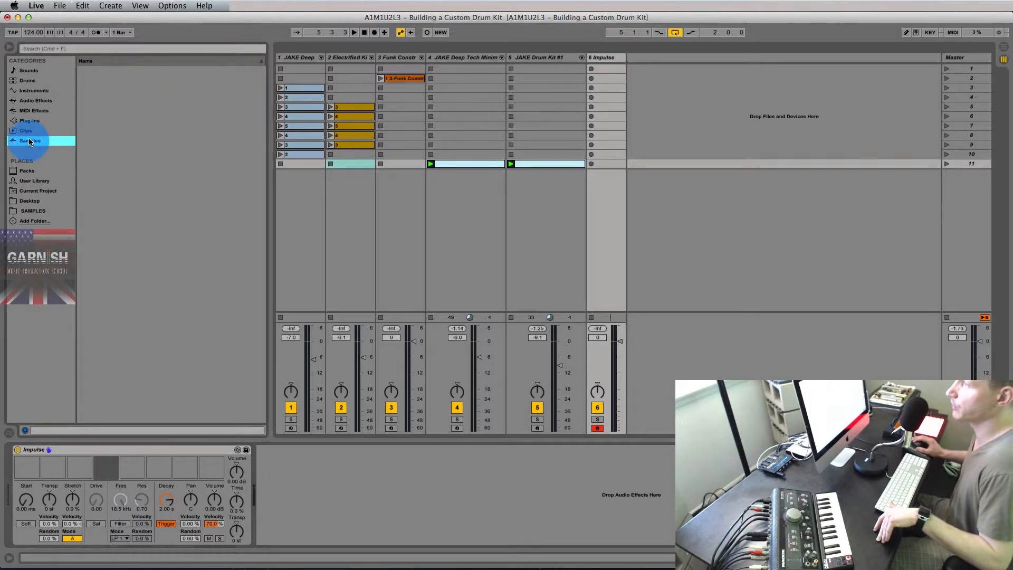
{"action": "left_click", "coordinate": [133, 50]}
Search 'kick' and load DD_KICK_1.wav into Impulse slot 1 and DD_Kick_4.aif into slot 2.
{"action": "type", "text": "kick"}
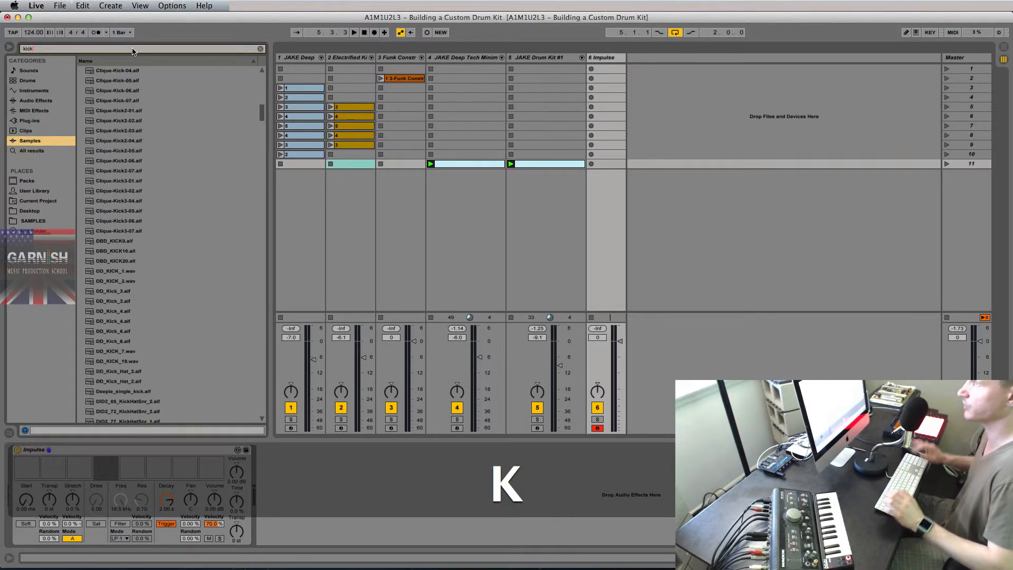
{"action": "left_click", "coordinate": [124, 172]}
{"action": "left_click", "coordinate": [116, 271]}
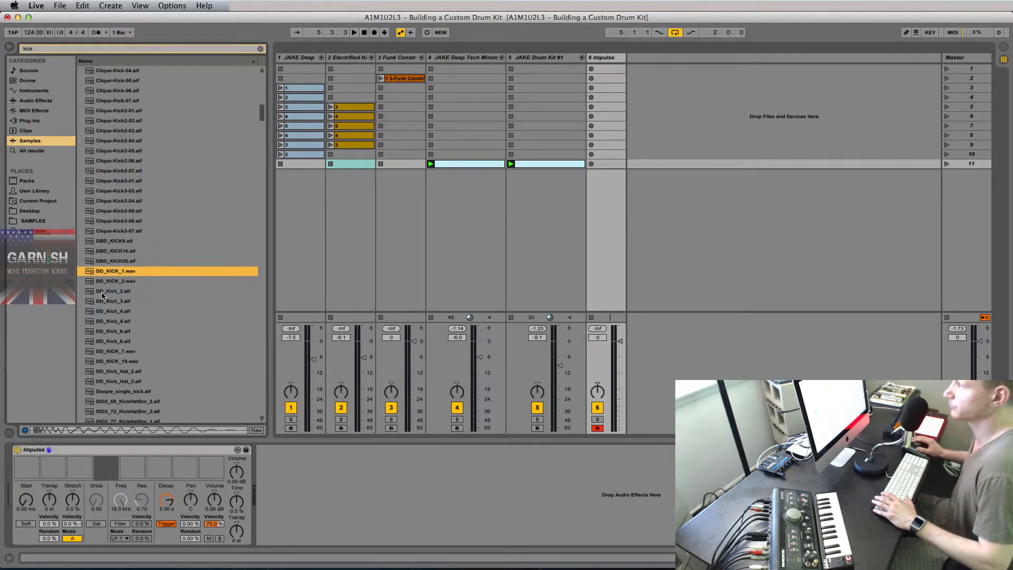
{"action": "left_click_drag", "start_coordinate": [116, 273], "coordinate": [26, 467]}
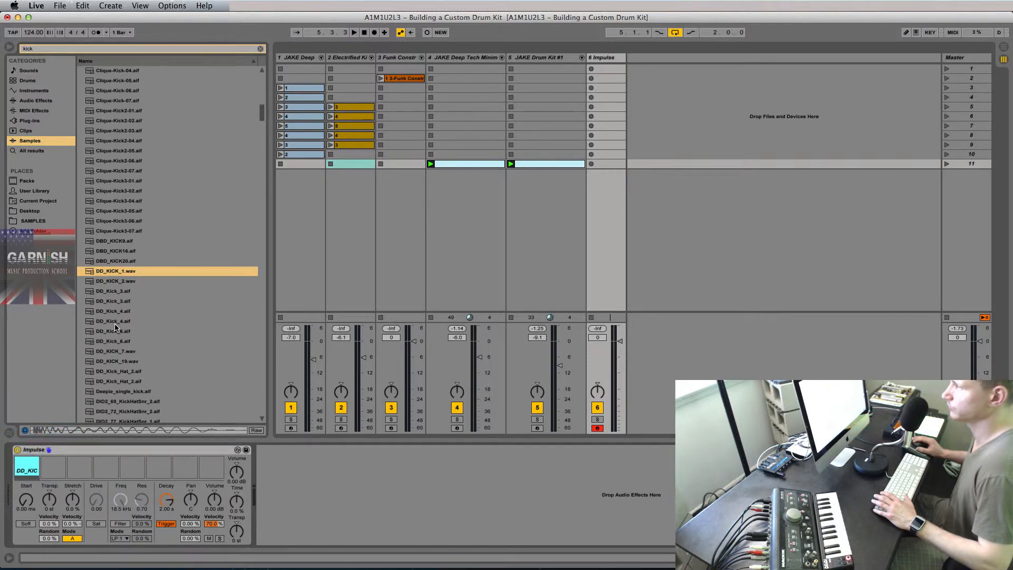
{"action": "left_click", "coordinate": [115, 320]}
{"action": "left_click_drag", "start_coordinate": [116, 321], "coordinate": [57, 464]}
Audition both kick slots and lower slot 1's volume to -12.6 dB.
{"action": "left_click", "coordinate": [54, 462]}
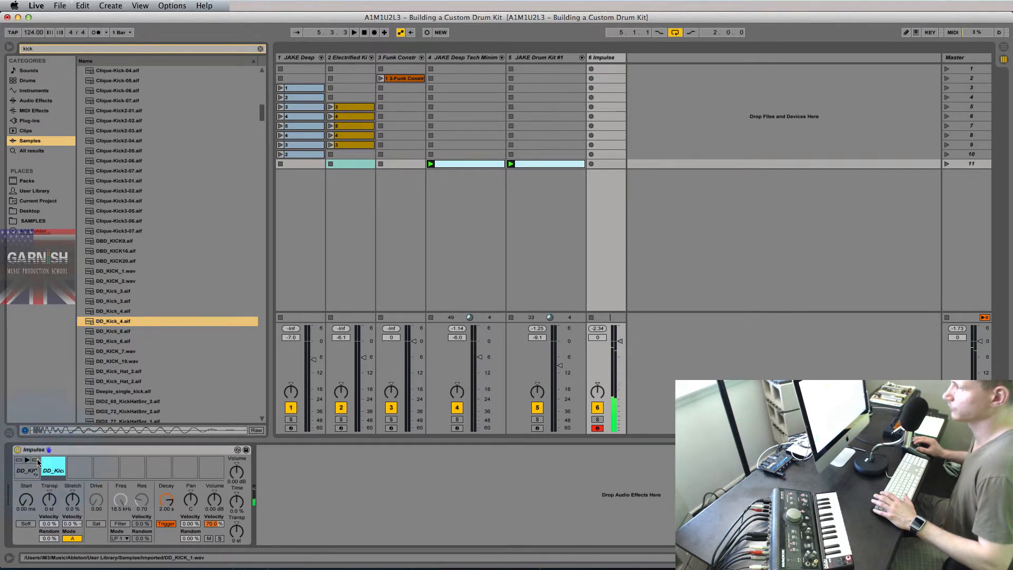
{"action": "left_click", "coordinate": [31, 462]}
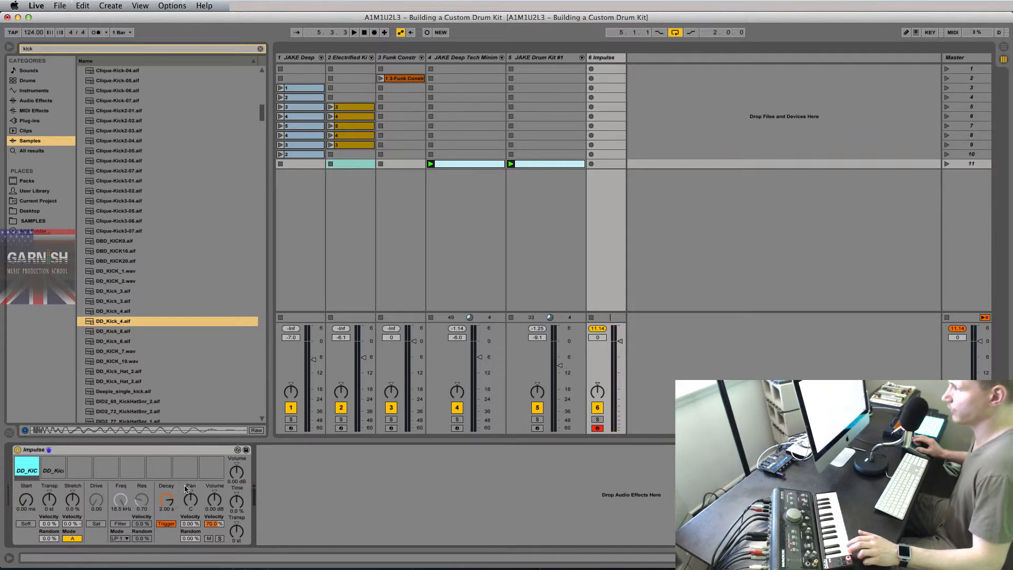
{"action": "left_click_drag", "start_coordinate": [214, 500], "coordinate": [214, 514]}
{"action": "left_click", "coordinate": [50, 471]}
{"action": "left_click", "coordinate": [27, 467]}
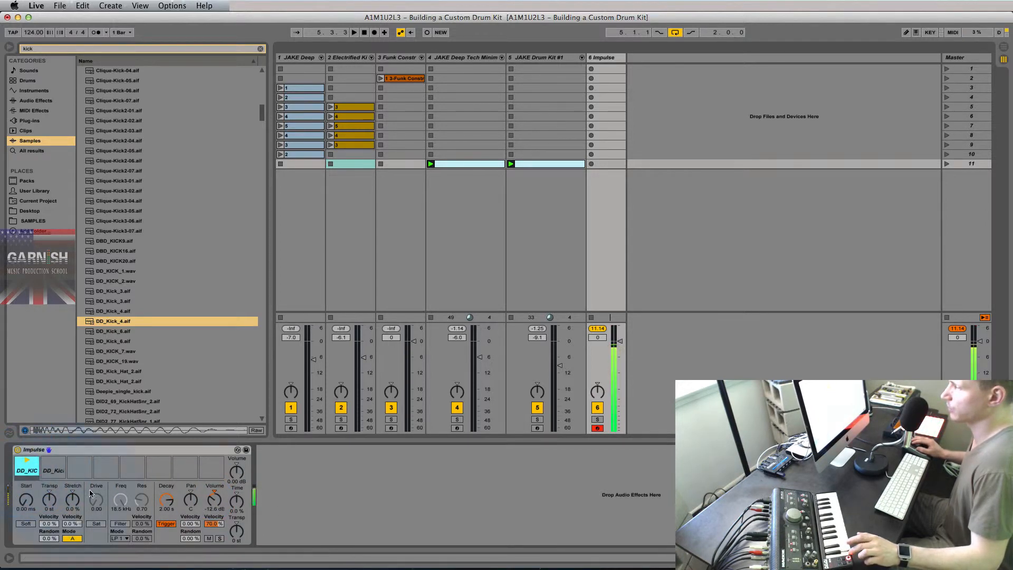
{"action": "left_click", "coordinate": [132, 48]}
Search 'clap', load Clap Electrified 08 2 into slot 3 and 10 2 into slot 4, turning each down.
{"action": "type", "text": "clap"}
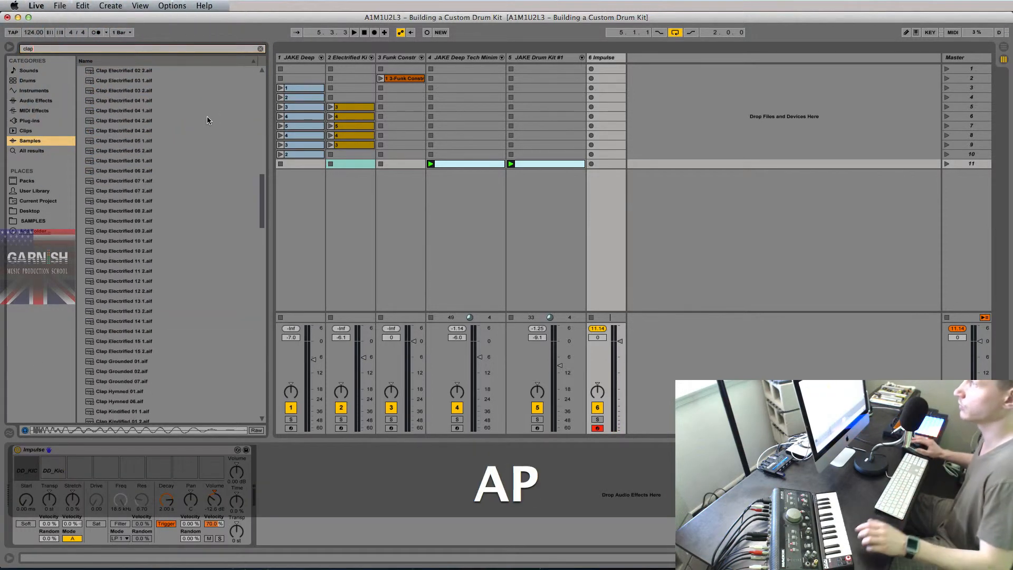
{"action": "left_click", "coordinate": [128, 211]}
{"action": "left_click_drag", "start_coordinate": [129, 213], "coordinate": [80, 468]}
{"action": "left_click_drag", "start_coordinate": [214, 499], "coordinate": [214, 525]}
{"action": "left_click", "coordinate": [136, 254]}
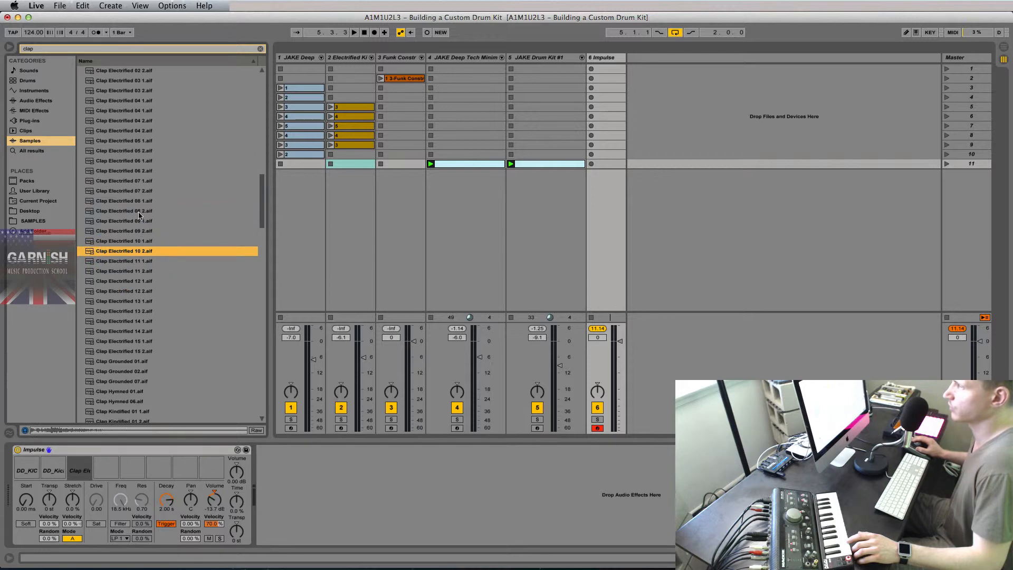
{"action": "left_click_drag", "start_coordinate": [120, 257], "coordinate": [107, 468]}
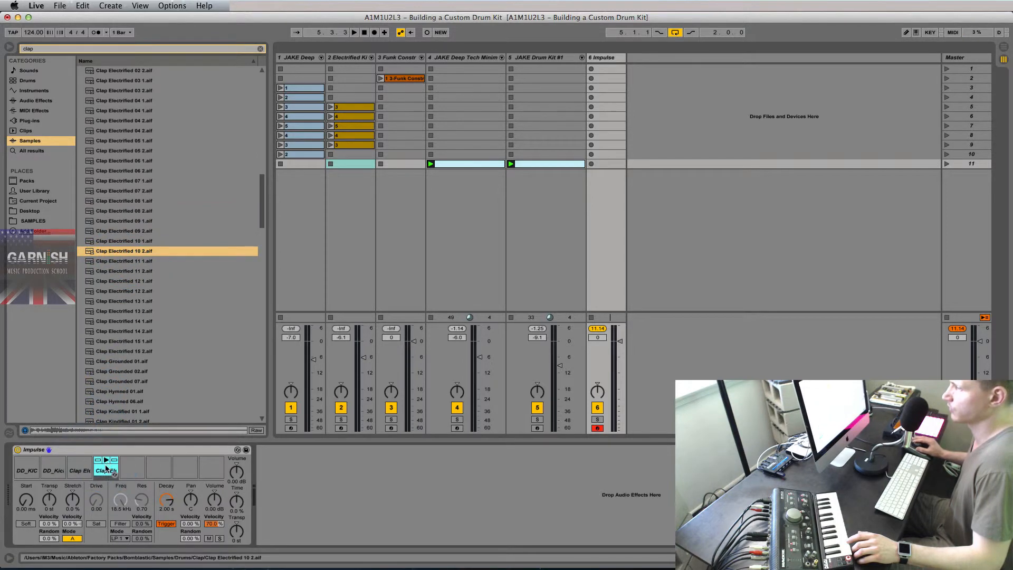
{"action": "left_click_drag", "start_coordinate": [213, 497], "coordinate": [213, 499]}
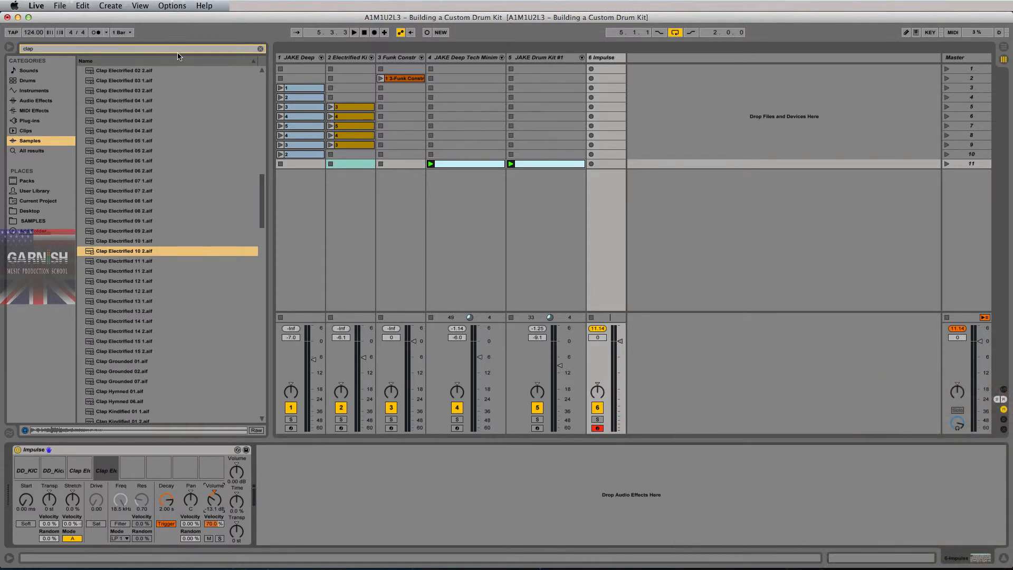
Search 'hats', audition several hat samples, and load an open-hat sample into Impulse slot 6.
{"action": "left_click", "coordinate": [124, 48]}
{"action": "type", "text": "hats"}
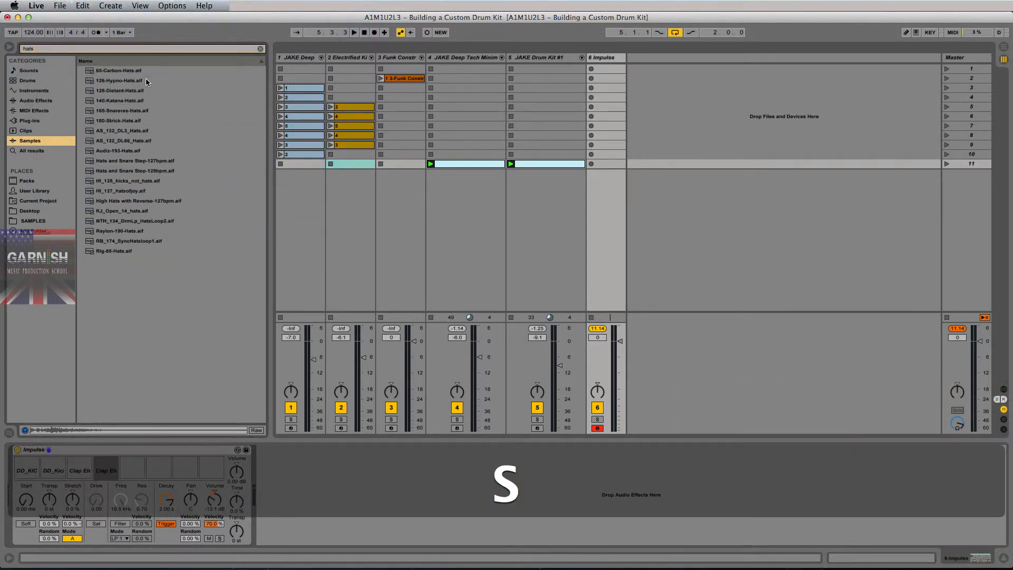
{"action": "left_click", "coordinate": [120, 100]}
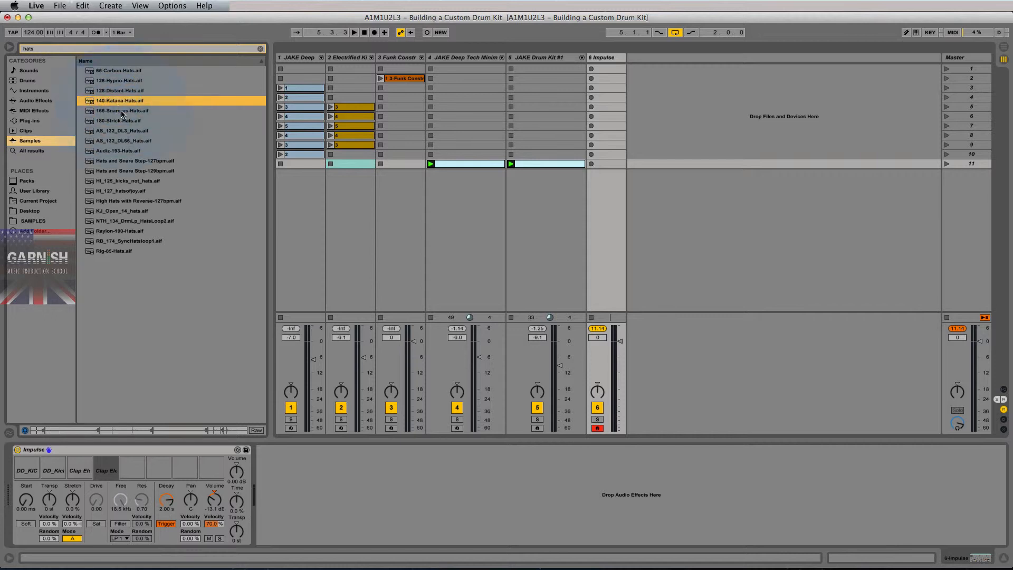
{"action": "left_click", "coordinate": [117, 70]}
{"action": "left_click", "coordinate": [119, 160]}
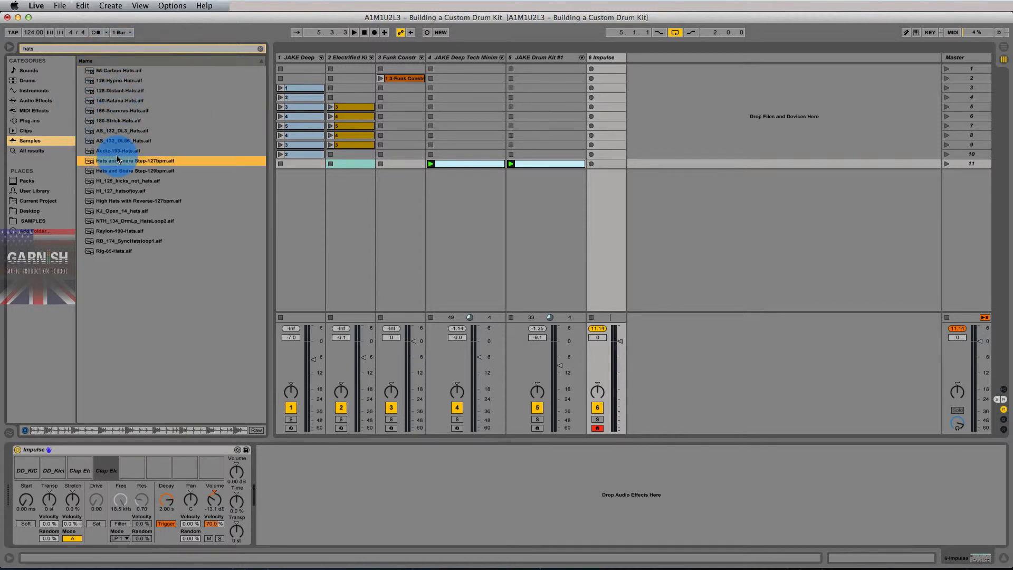
{"action": "left_click", "coordinate": [121, 180]}
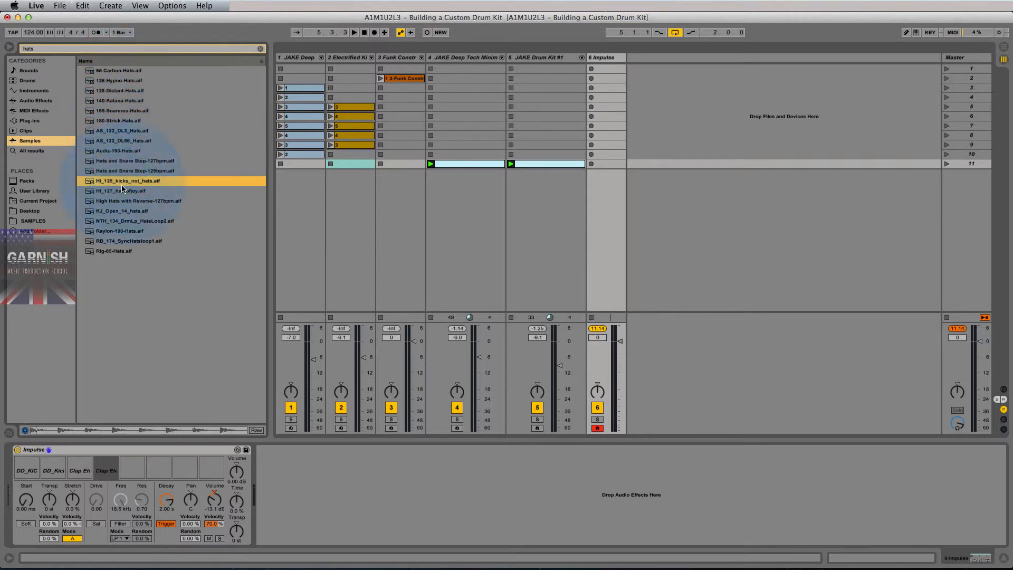
{"action": "left_click", "coordinate": [123, 190]}
{"action": "left_click", "coordinate": [124, 210]}
{"action": "left_click", "coordinate": [128, 231]}
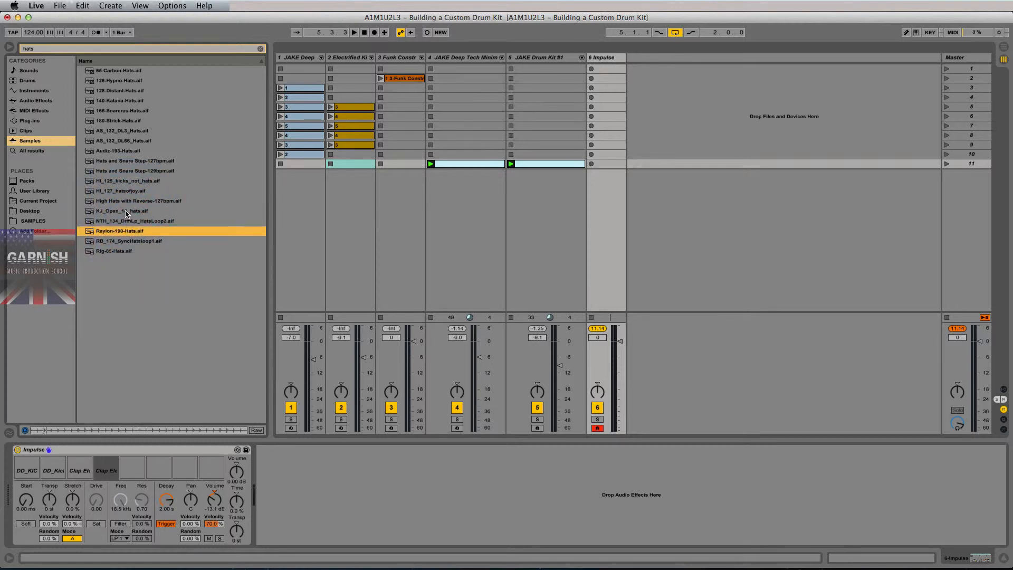
{"action": "left_click", "coordinate": [125, 210]}
{"action": "key", "text": "space"}
{"action": "left_click_drag", "start_coordinate": [125, 211], "coordinate": [157, 466]}
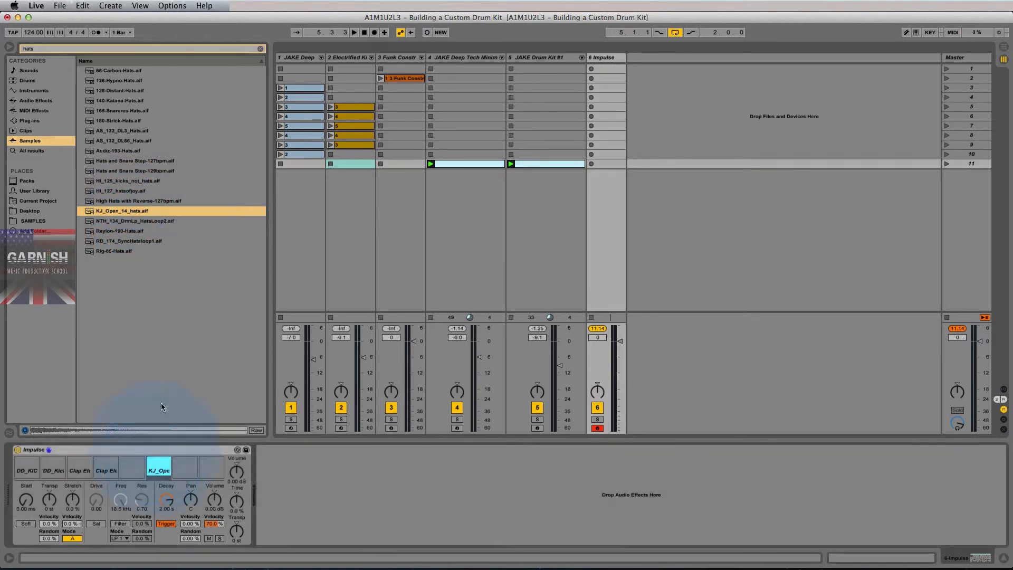
{"action": "left_click", "coordinate": [110, 252]}
Change the search to 'hat', load 2020_DD_Hat3 into Impulse slot 5, and turn its volume down.
{"action": "left_click", "coordinate": [122, 231]}
{"action": "key", "text": "space"}
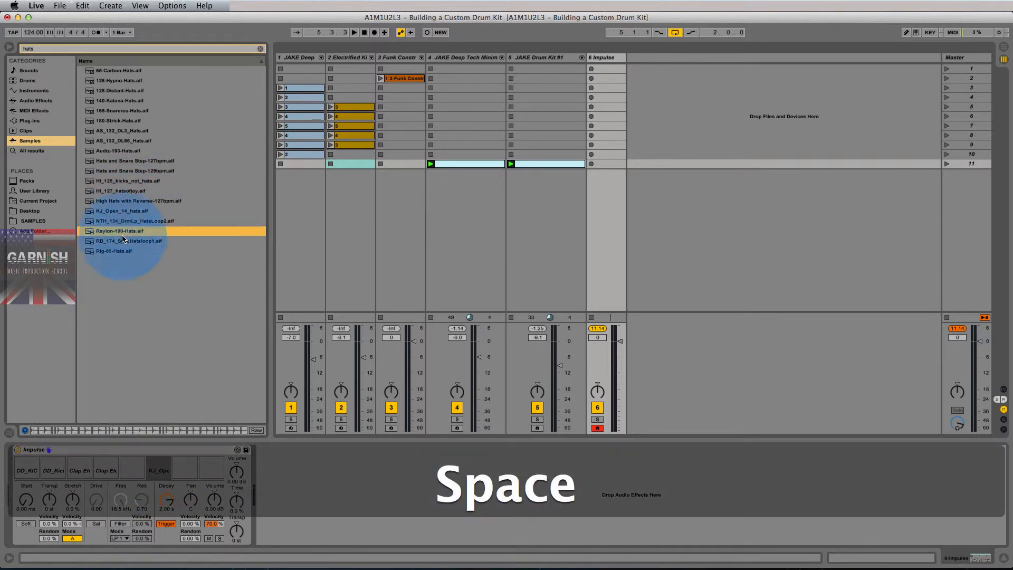
{"action": "left_click", "coordinate": [94, 49]}
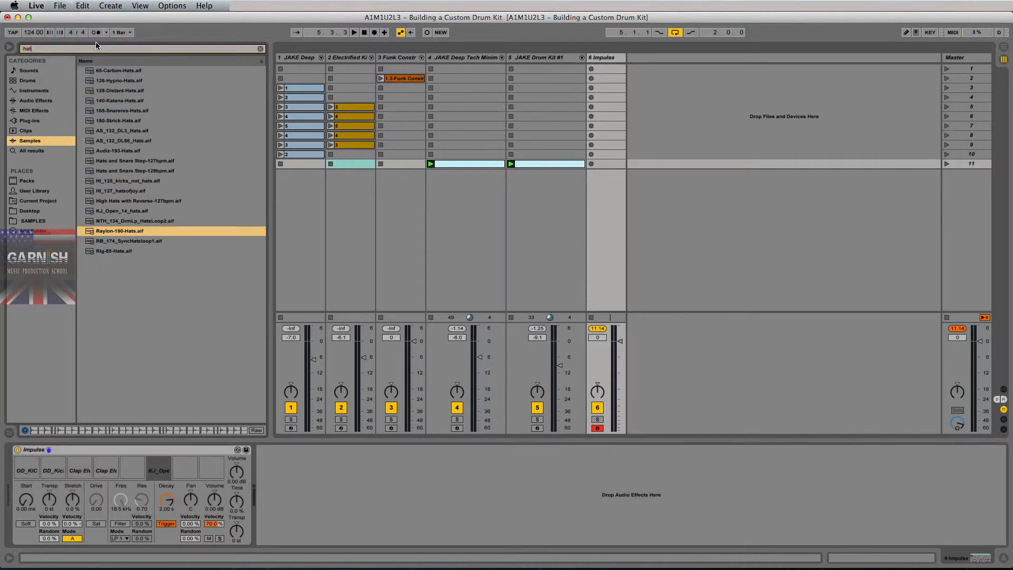
{"action": "key", "text": "BackSpace"}
{"action": "left_click", "coordinate": [112, 201]}
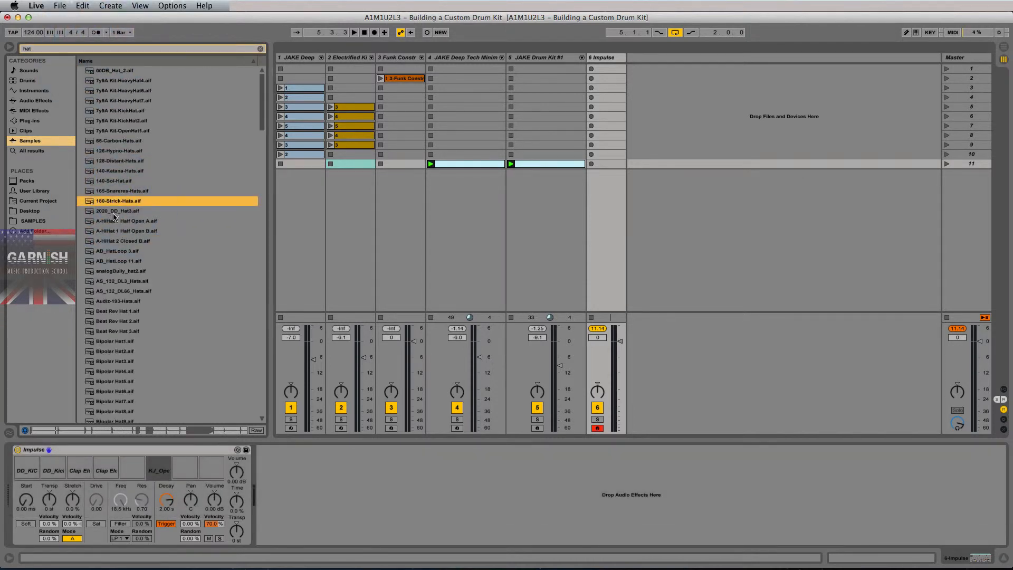
{"action": "left_click", "coordinate": [113, 211]}
{"action": "key", "text": "space"}
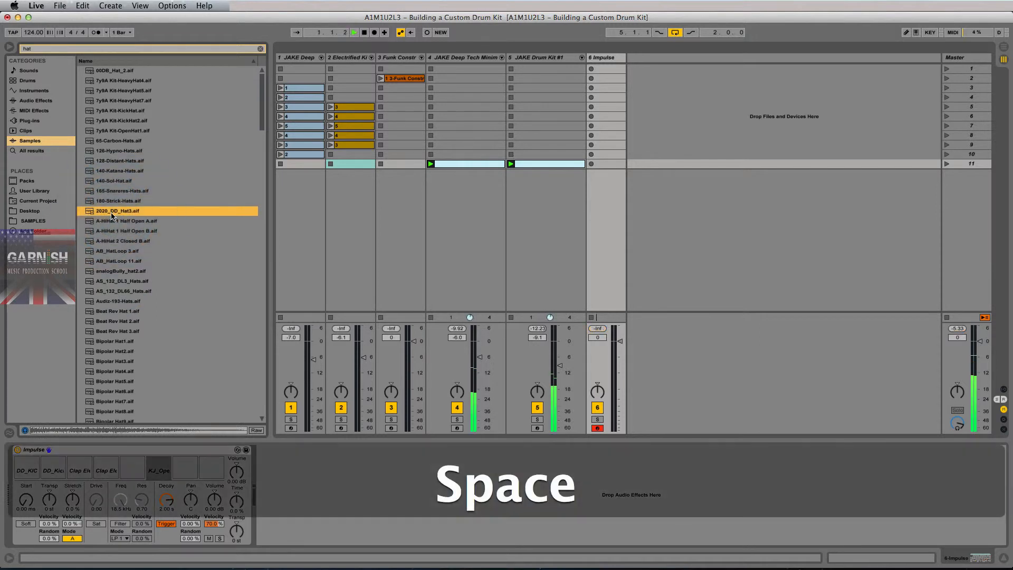
{"action": "left_click_drag", "start_coordinate": [112, 215], "coordinate": [133, 465]}
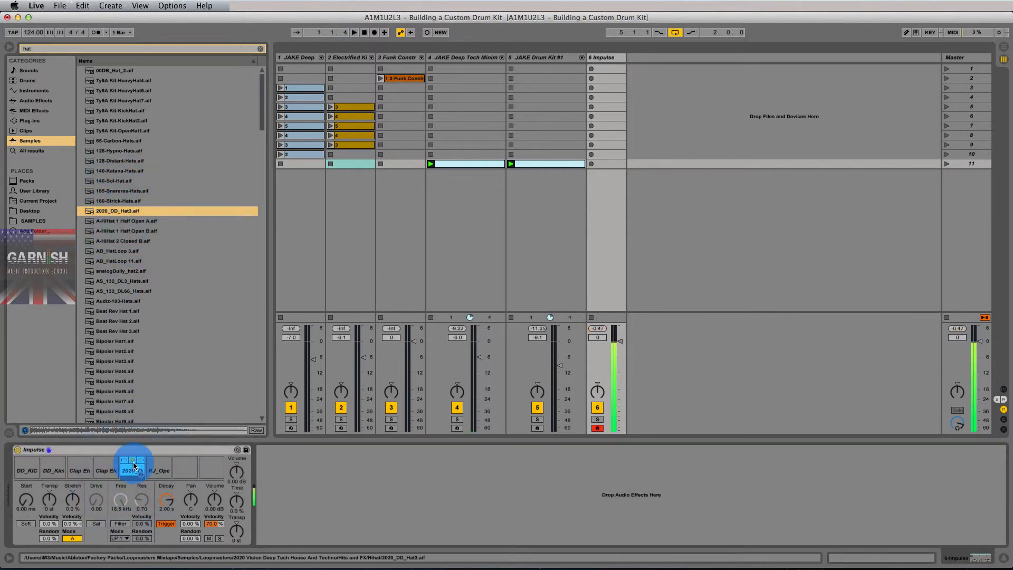
{"action": "left_click", "coordinate": [216, 498]}
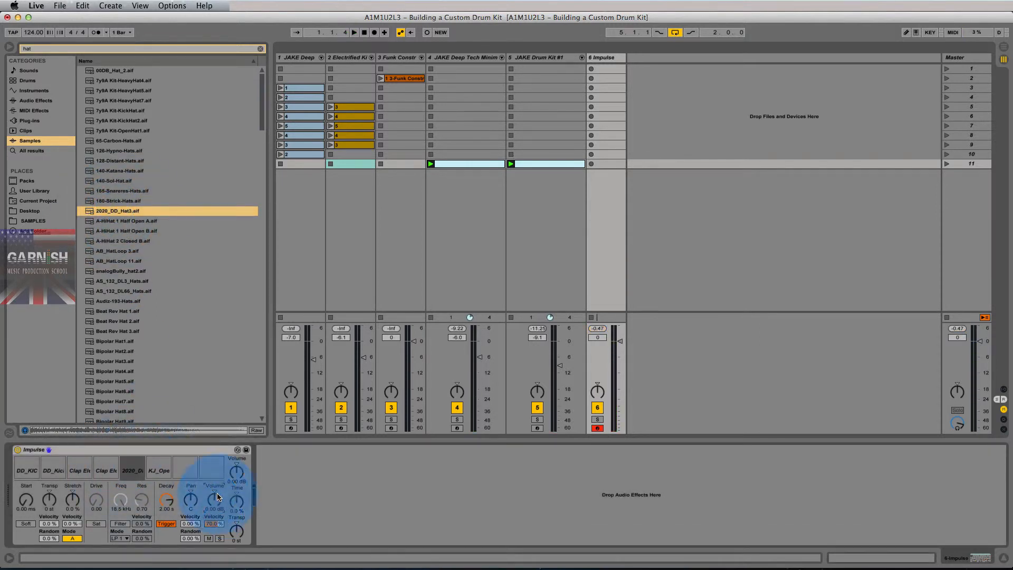
{"action": "left_click_drag", "start_coordinate": [217, 496], "coordinate": [217, 514]}
Set the open-hat sample's volume to -12 dB.
{"action": "left_click", "coordinate": [158, 467]}
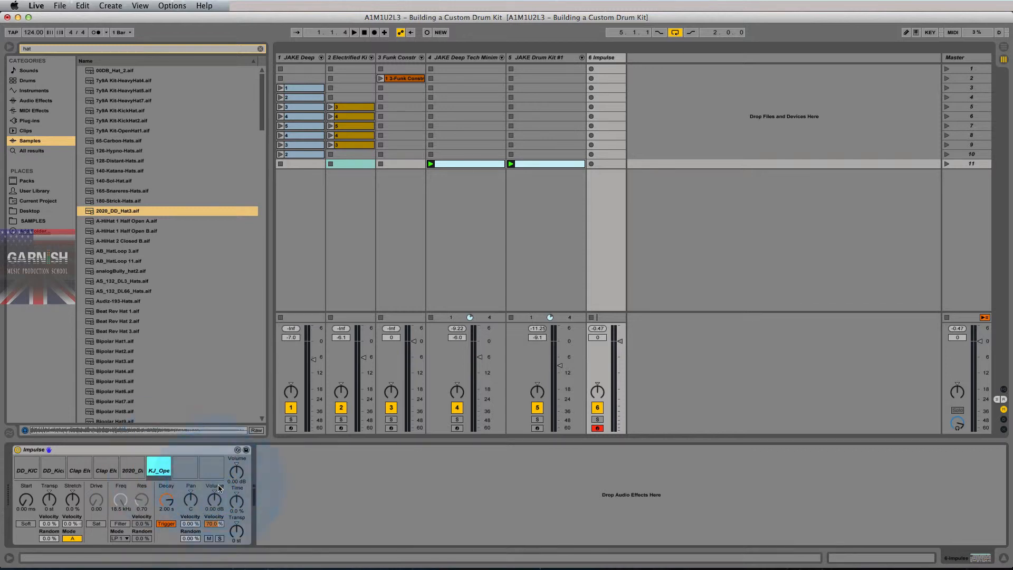
{"action": "left_click", "coordinate": [214, 499]}
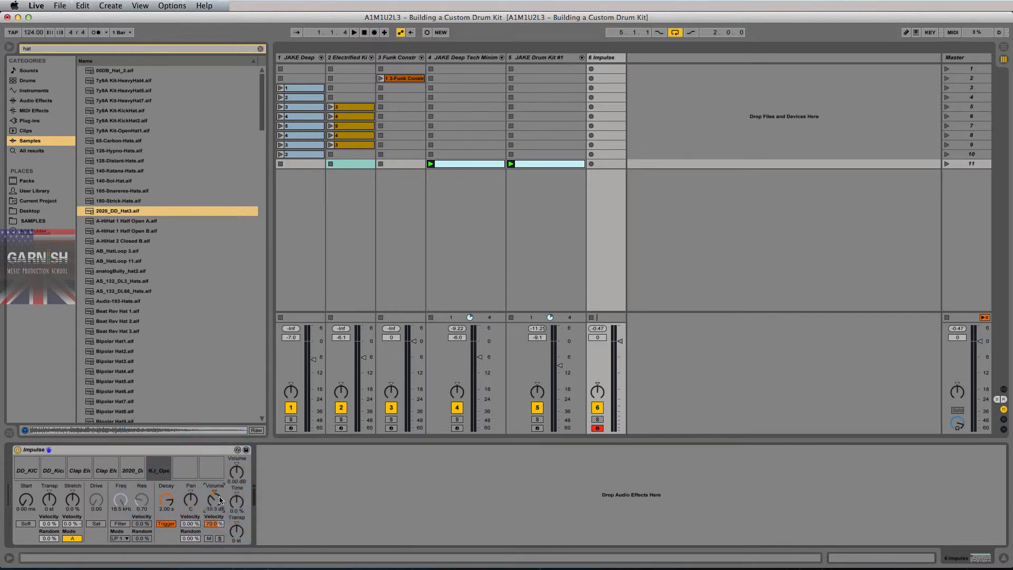
{"action": "type", "text": "-12"}
{"action": "key", "text": "Return"}
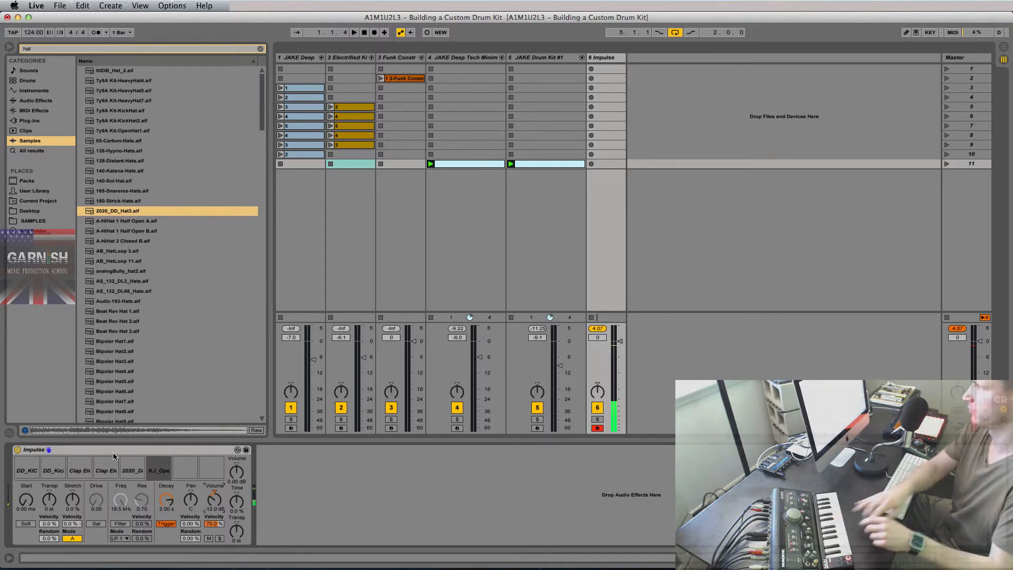
Set the Impulse track 6 volume to -6 dB and reset its peak reading.
{"action": "left_click", "coordinate": [605, 337]}
{"action": "type", "text": "-6"}
{"action": "key", "text": "Return"}
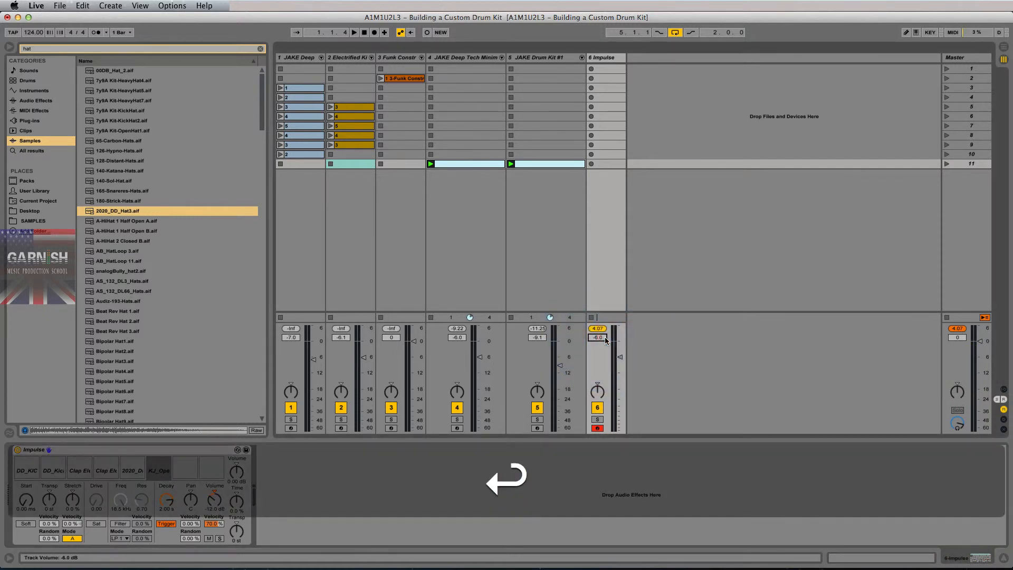
{"action": "left_click", "coordinate": [598, 328]}
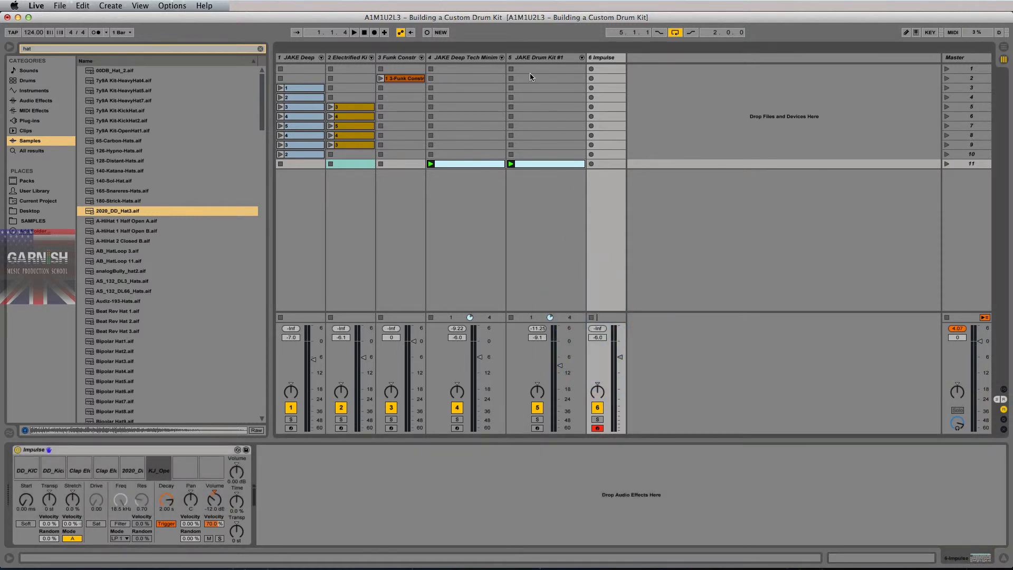
Bring up the JAKE Deep Tech Minimal and JAKE Drum Kit #1 drum racks in turn.
{"action": "left_click", "coordinate": [480, 58]}
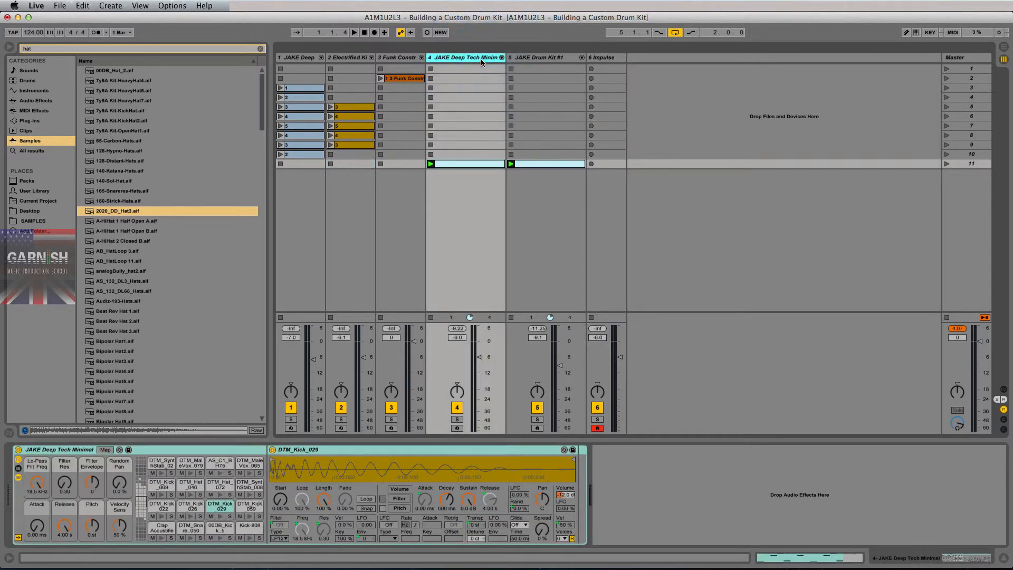
{"action": "left_click", "coordinate": [179, 450]}
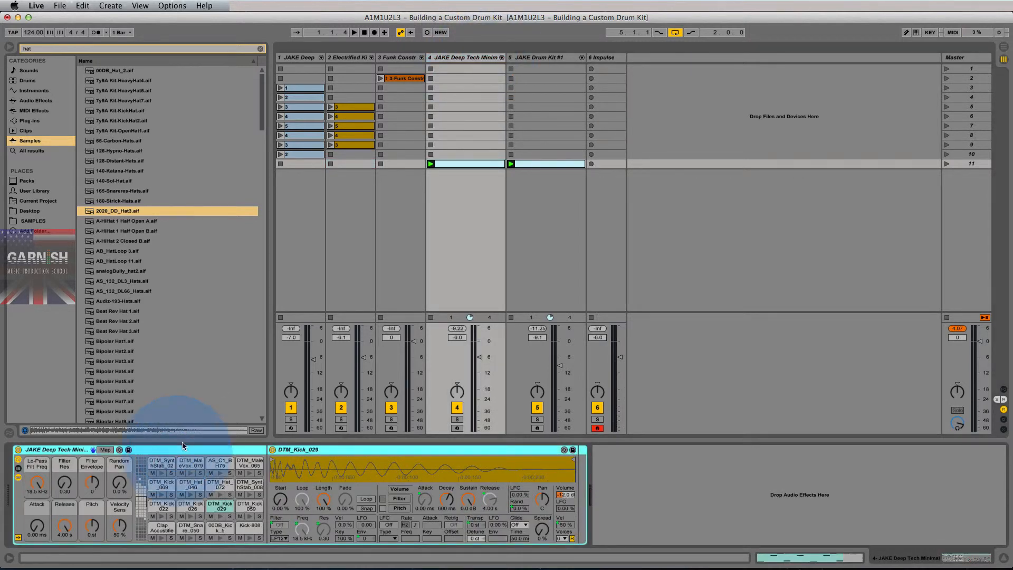
{"action": "left_click", "coordinate": [524, 58]}
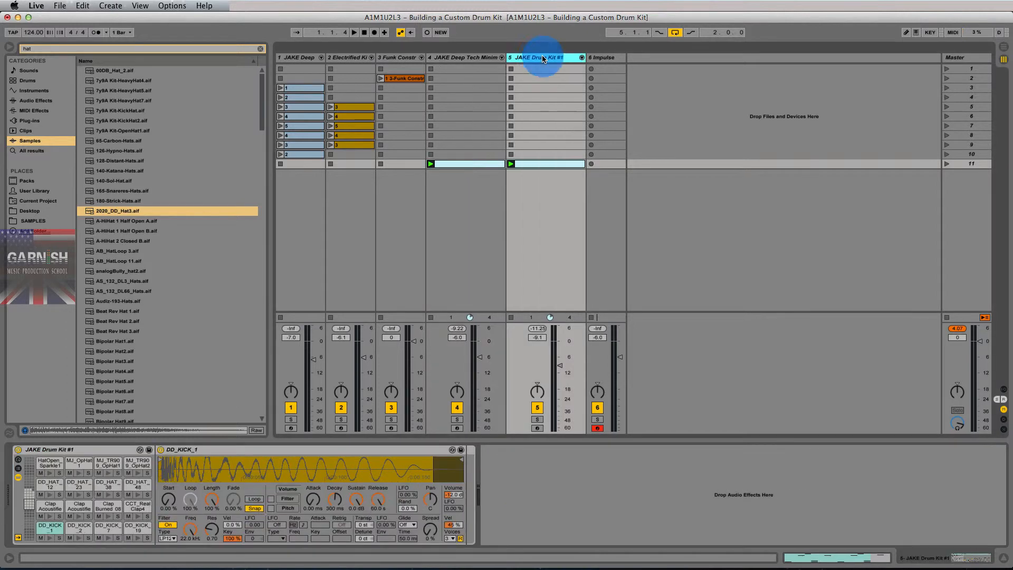
{"action": "left_click", "coordinate": [111, 451]}
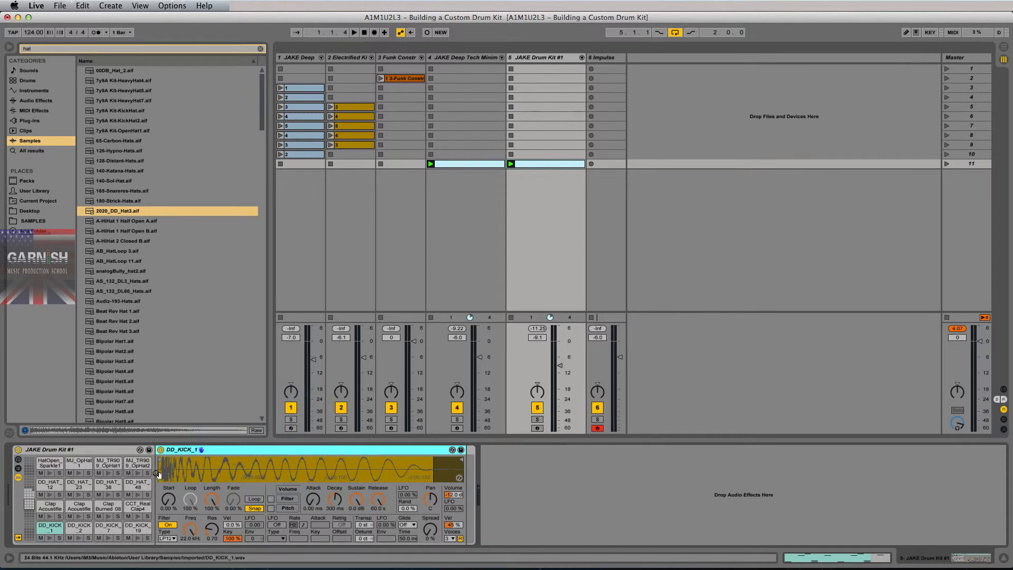
Inspect Drum Kit #1's Clap Acoustified and DD_HAT pads and their sample devices.
{"action": "left_click", "coordinate": [51, 507]}
{"action": "left_click", "coordinate": [83, 510]}
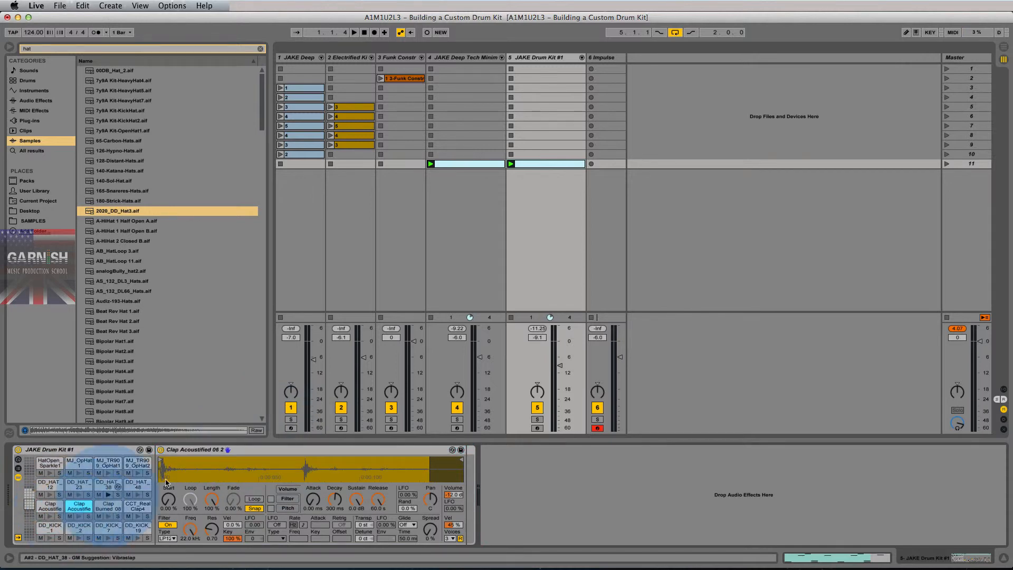
{"action": "left_click", "coordinate": [329, 451]}
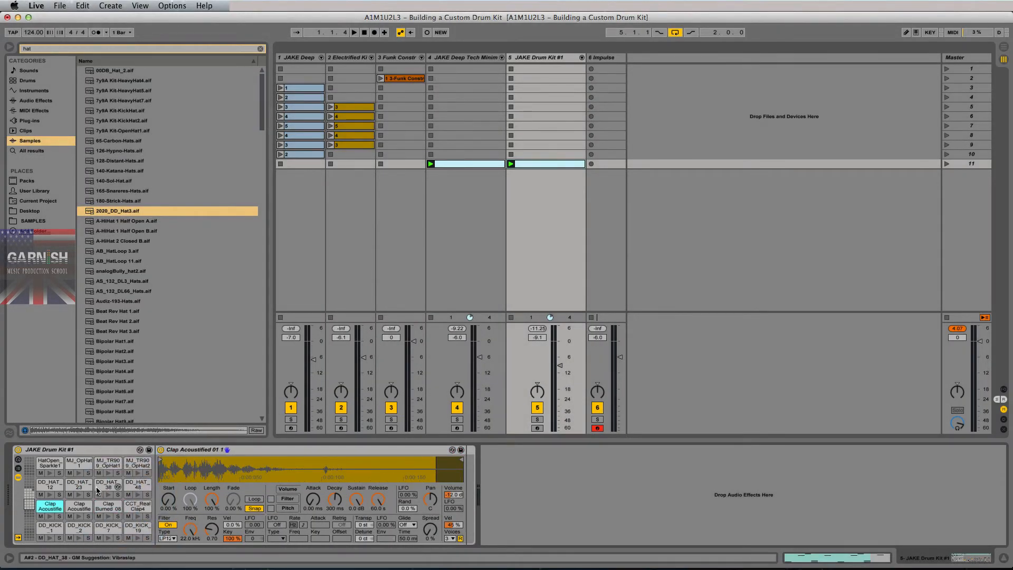
{"action": "left_click", "coordinate": [272, 450]}
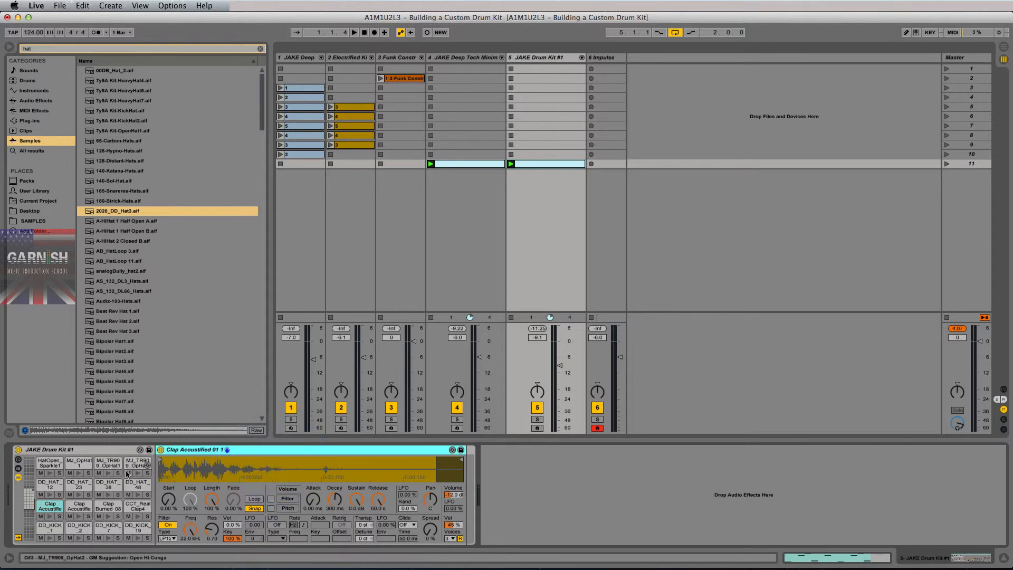
{"action": "left_click", "coordinate": [268, 450]}
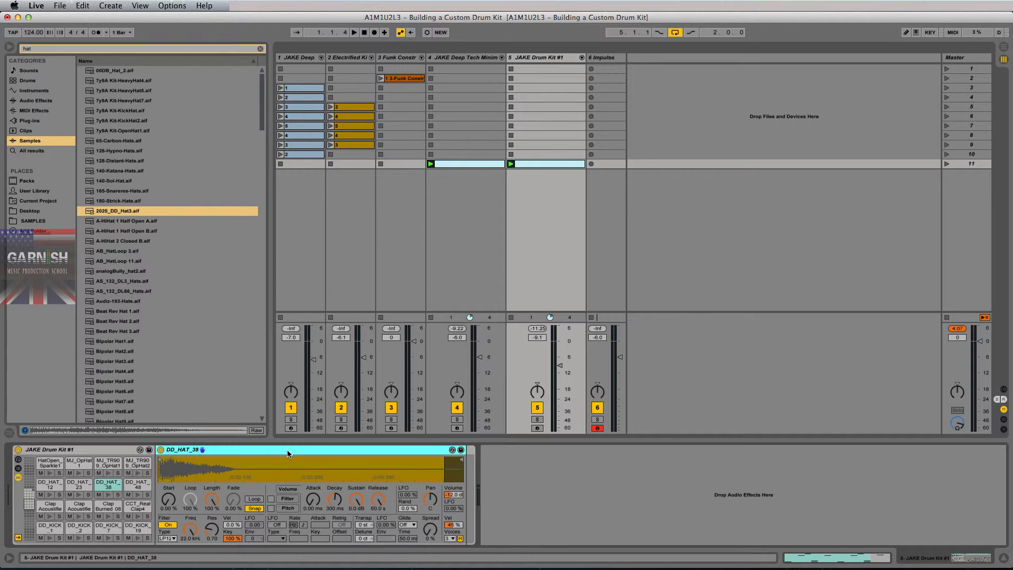
{"action": "left_click", "coordinate": [105, 484]}
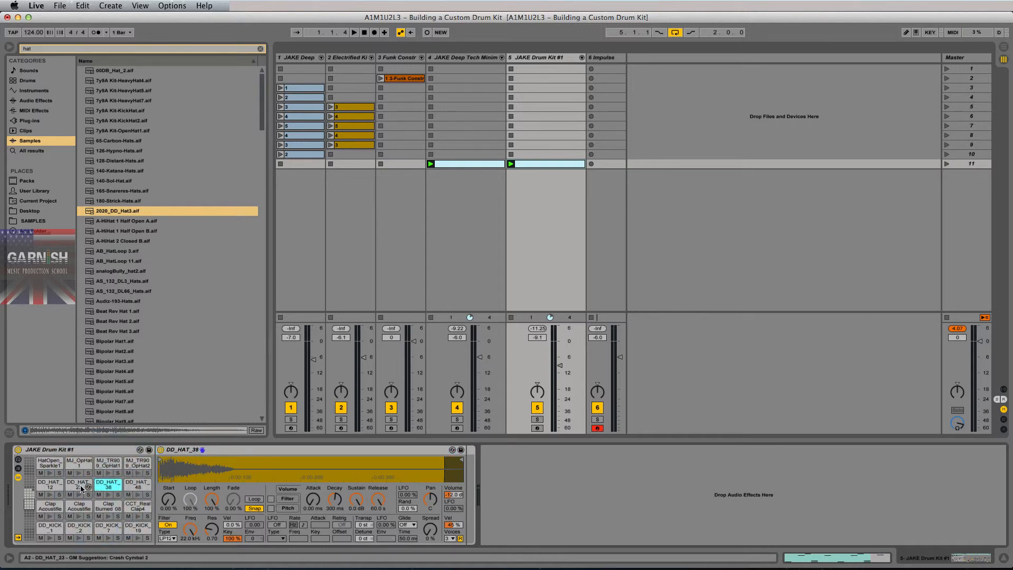
{"action": "left_click", "coordinate": [80, 485]}
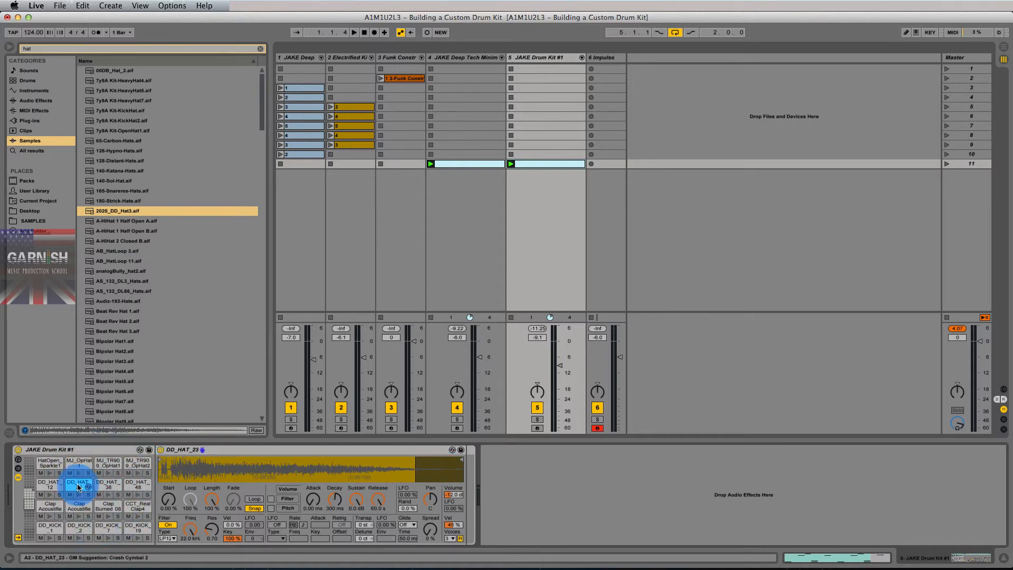
{"action": "left_click", "coordinate": [105, 485]}
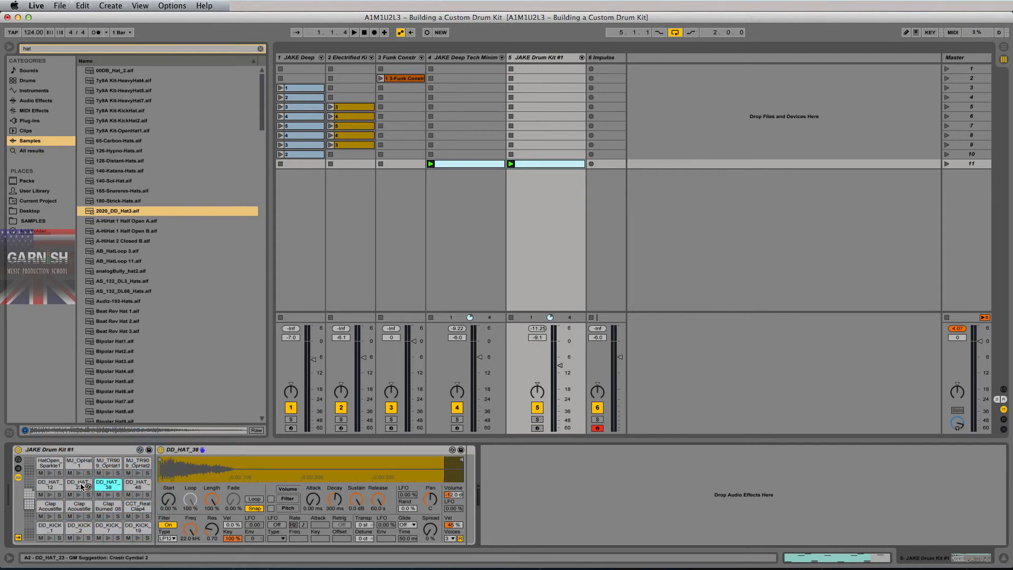
{"action": "left_click", "coordinate": [98, 453]}
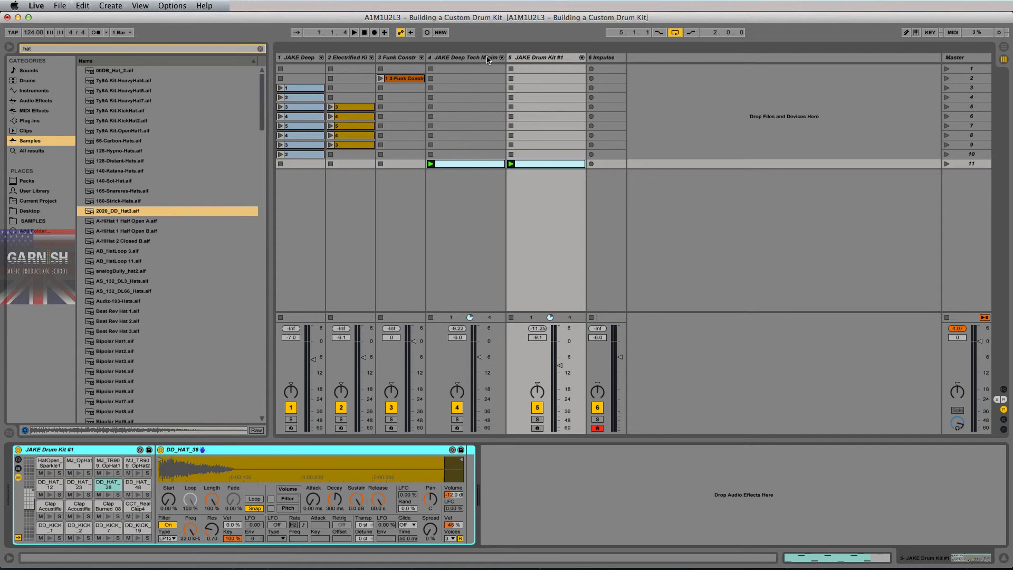
Compare against Impulse, then check Drum Kit #1's DD_HAT_12 and MJ_OpHat1 pads and start playback.
{"action": "left_click", "coordinate": [606, 57]}
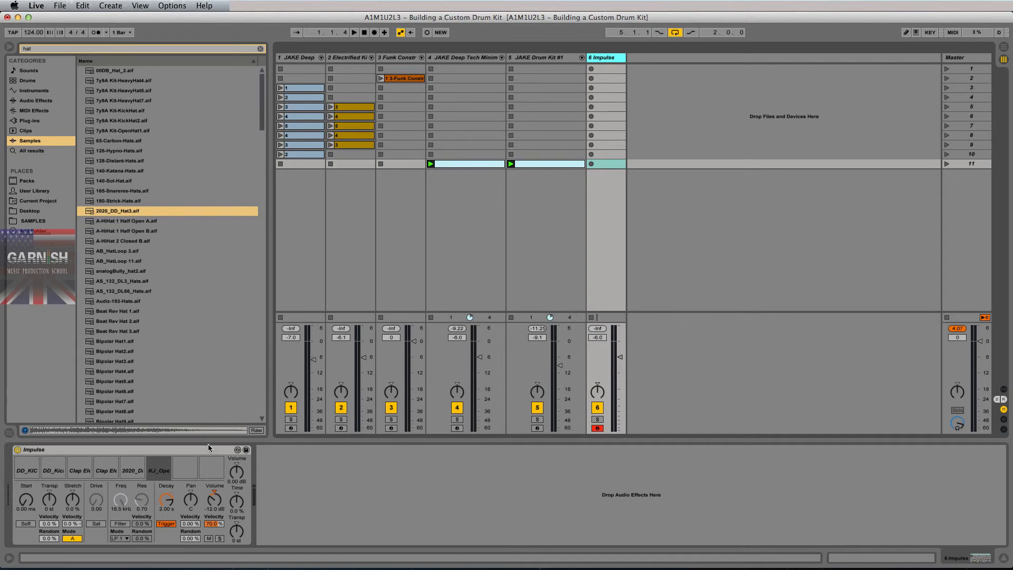
{"action": "left_click", "coordinate": [542, 59]}
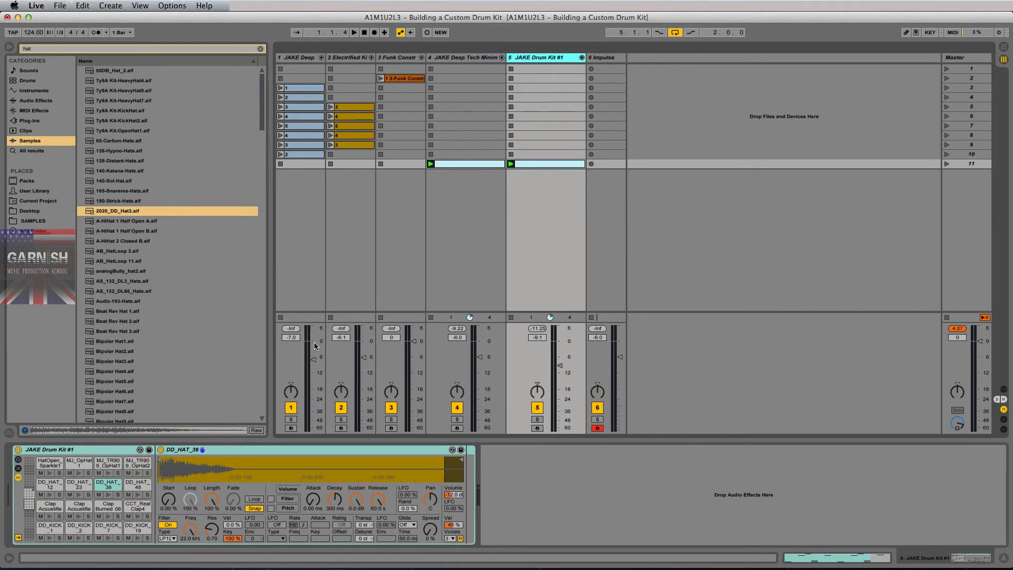
{"action": "left_click", "coordinate": [50, 484]}
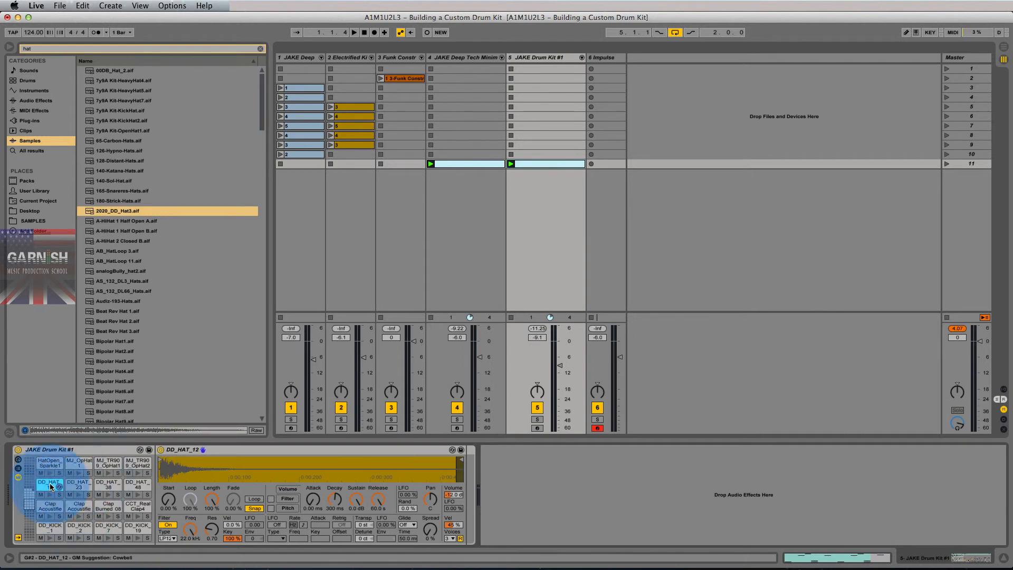
{"action": "left_click", "coordinate": [78, 459]}
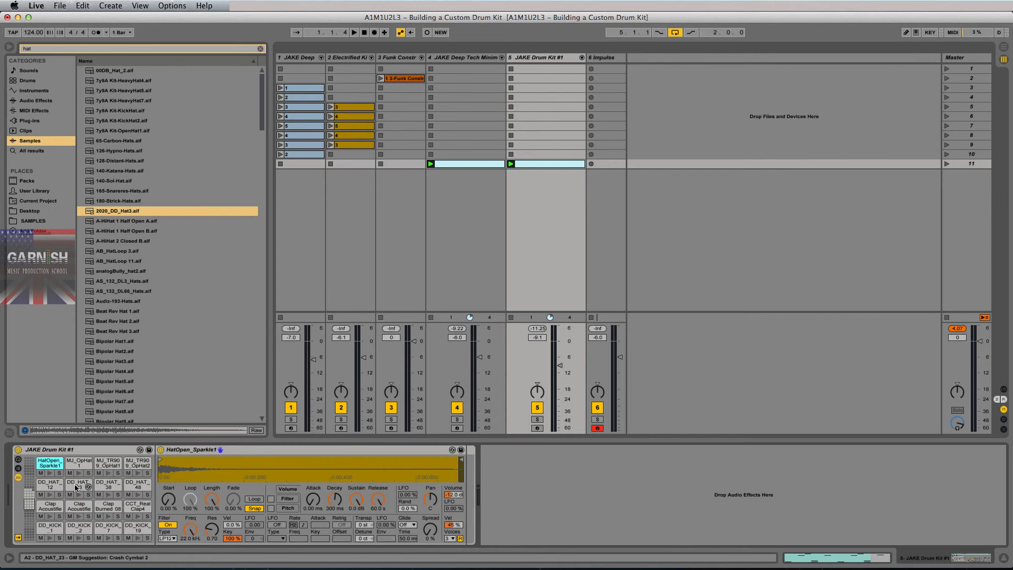
{"action": "key", "text": "space"}
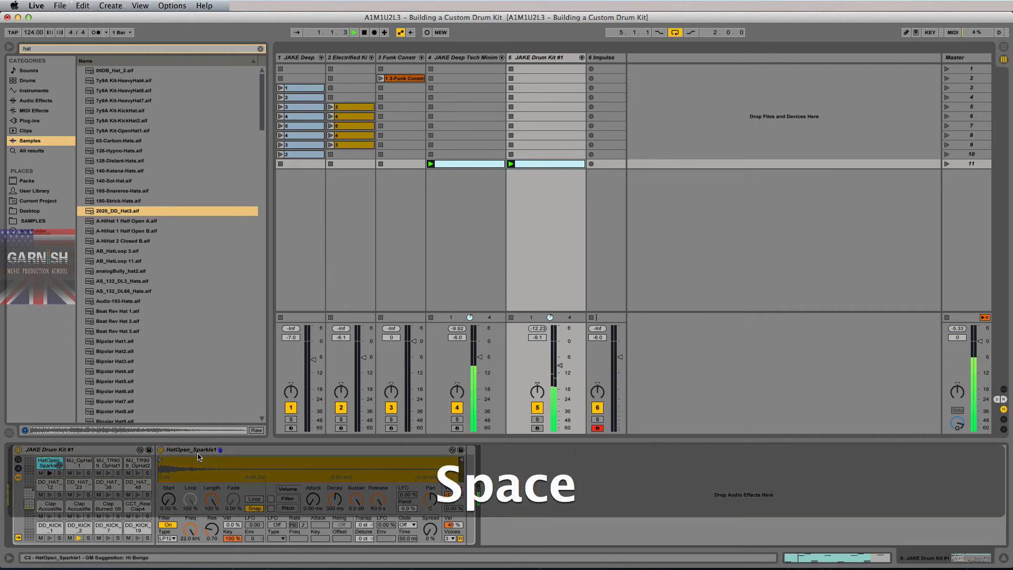